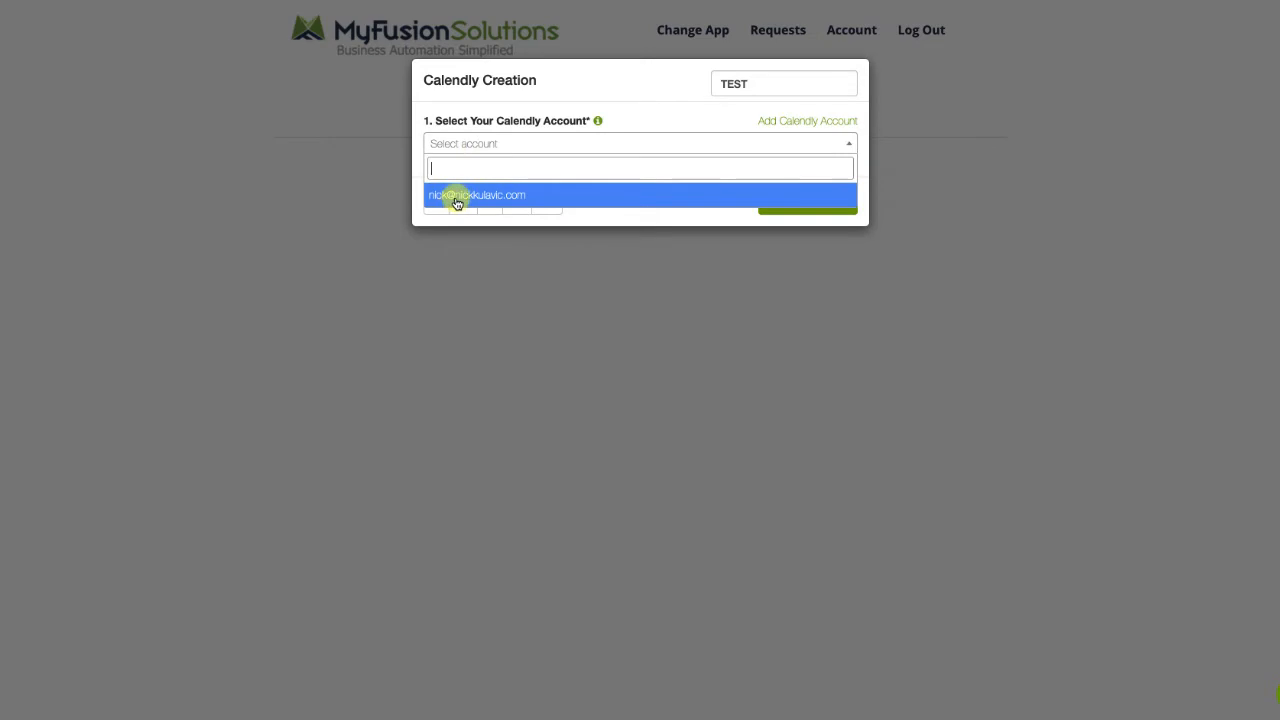
Configure the helper with the Calendly account, All Calendly Event Types and a fallback user.
click(457, 197)
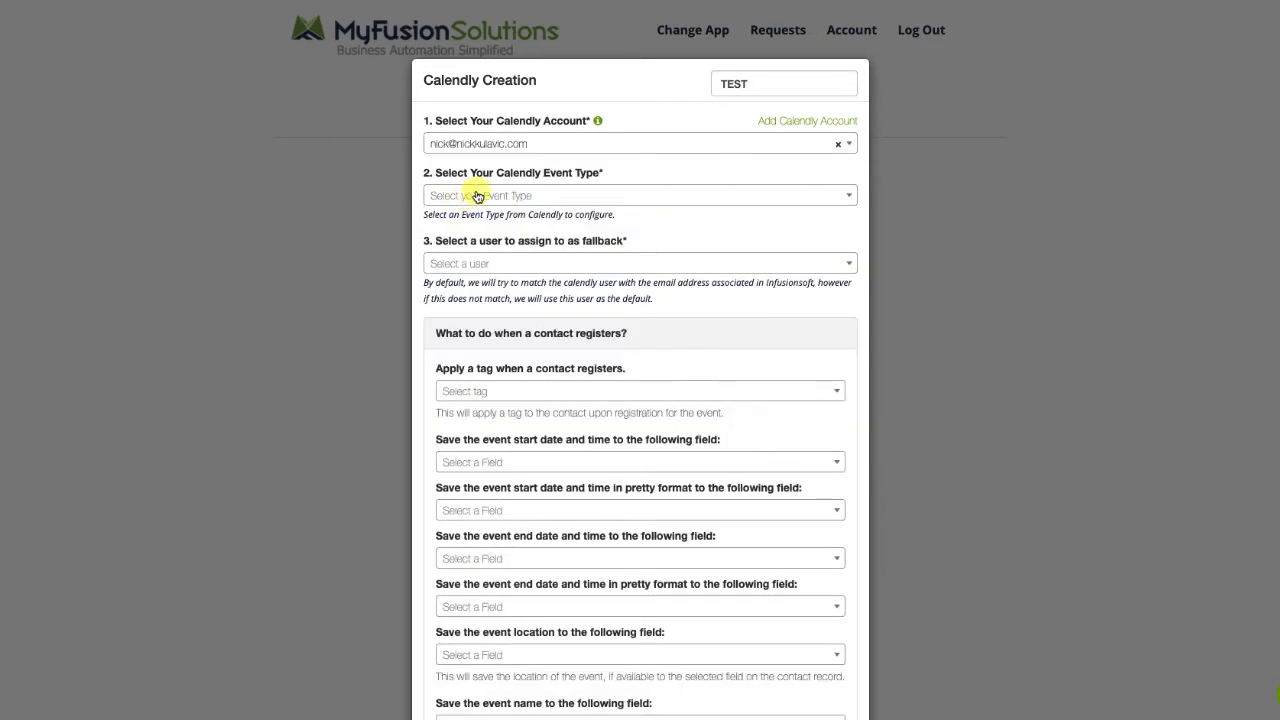
click(681, 195)
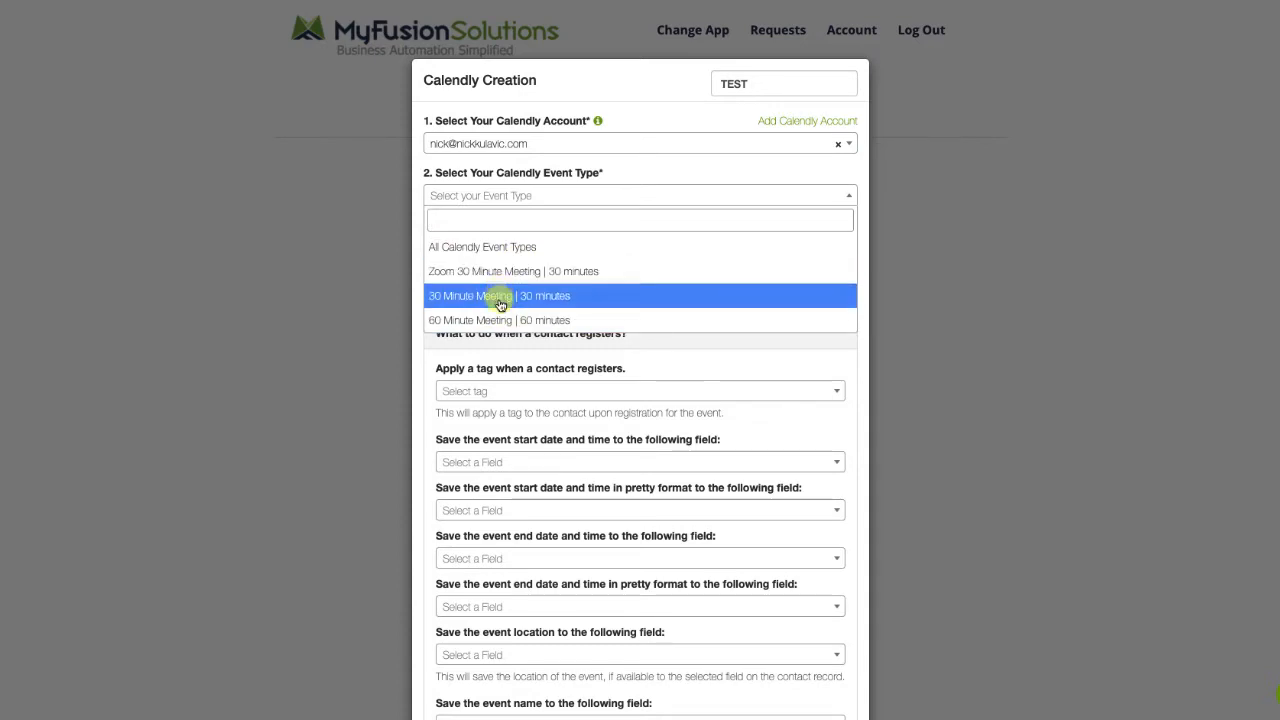
click(521, 250)
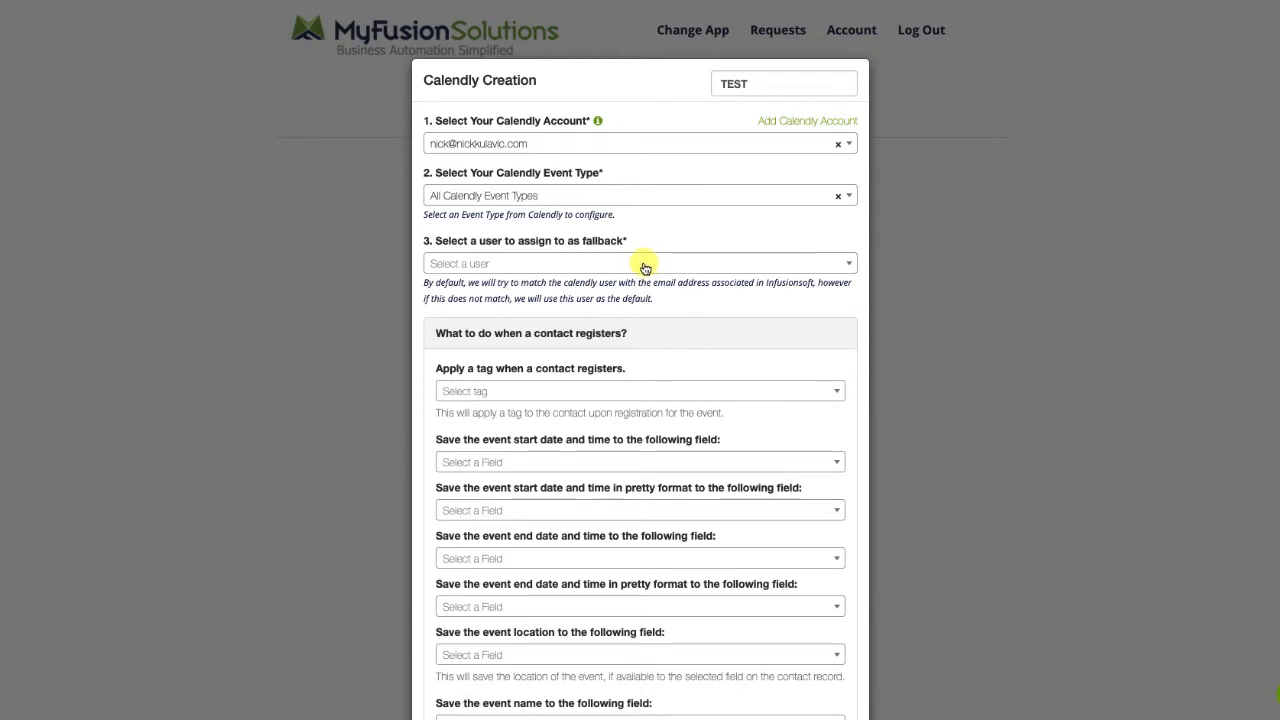
click(645, 266)
click(617, 339)
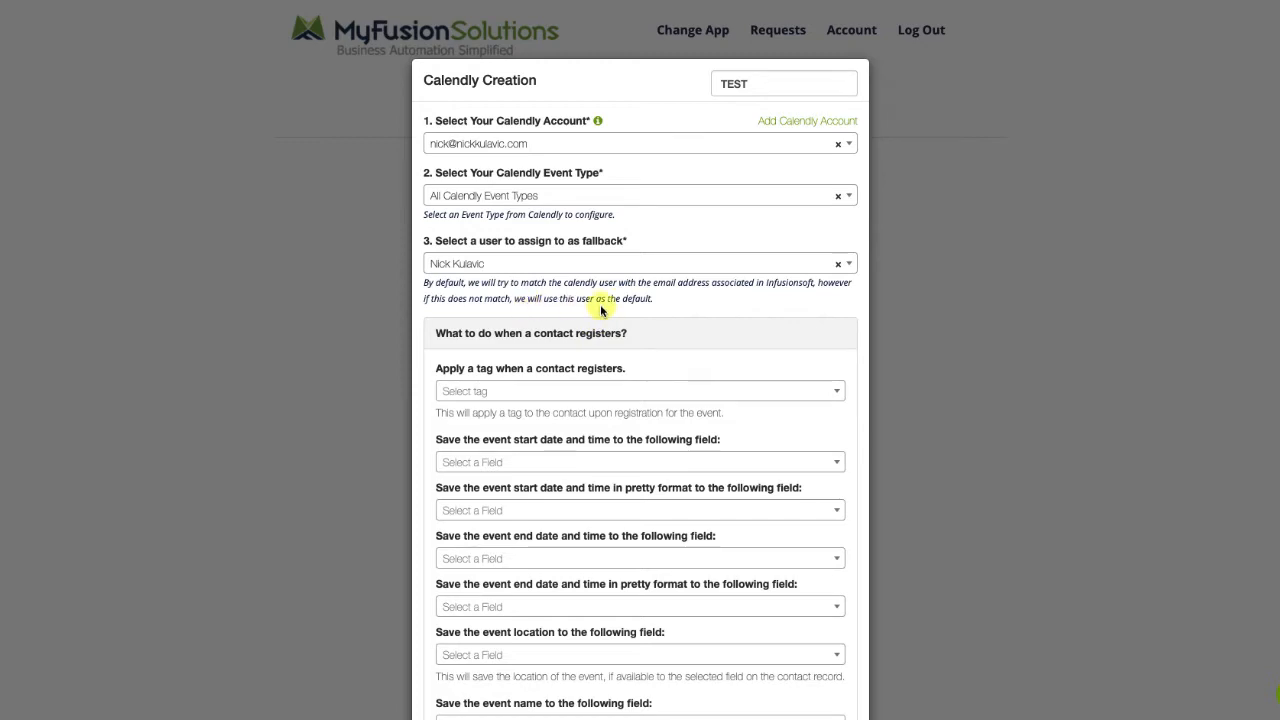
Review the form sections covering what happens when a contact registers, reschedules or cancels.
scroll(744, 313, down, 2)
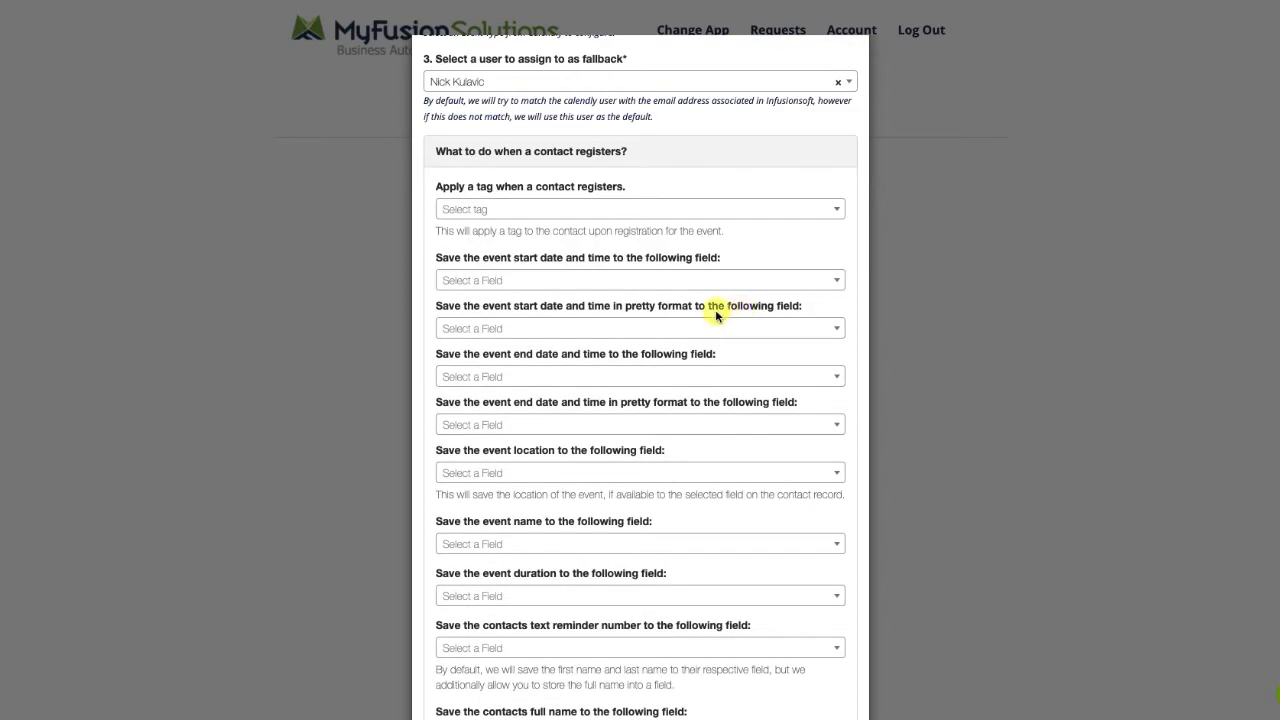
scroll(528, 200, down, 2)
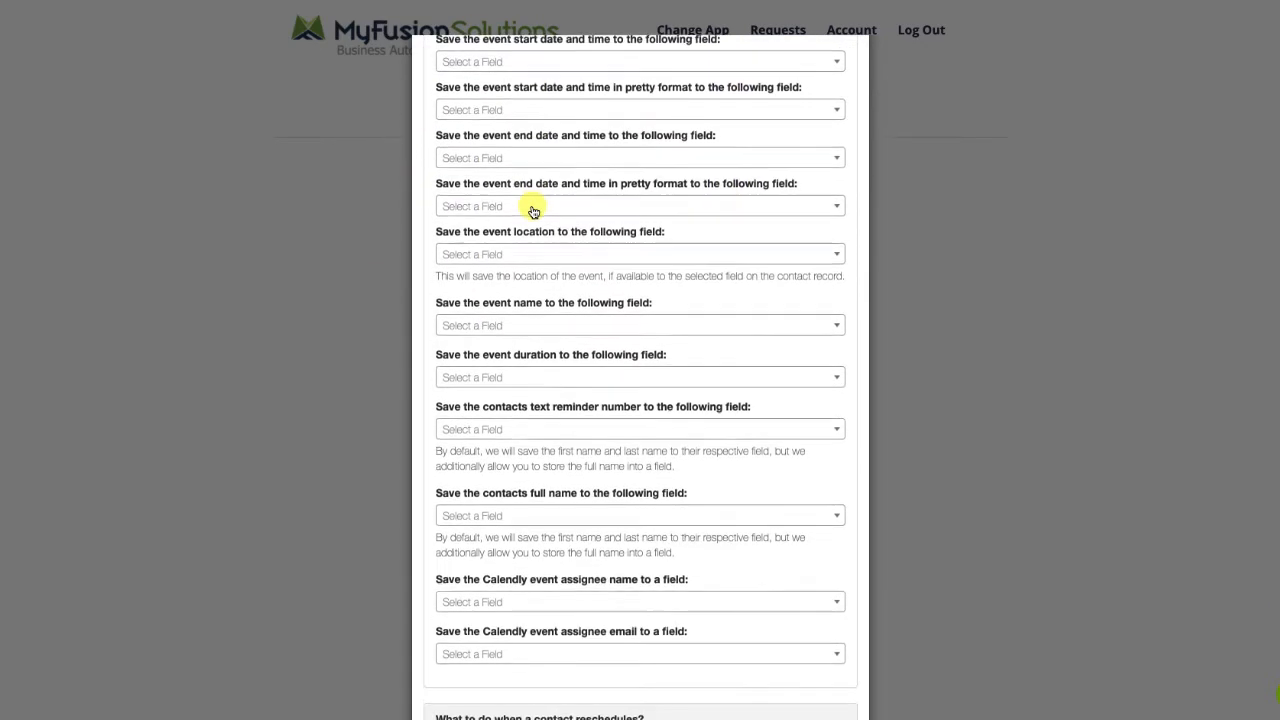
scroll(533, 210, down, 3)
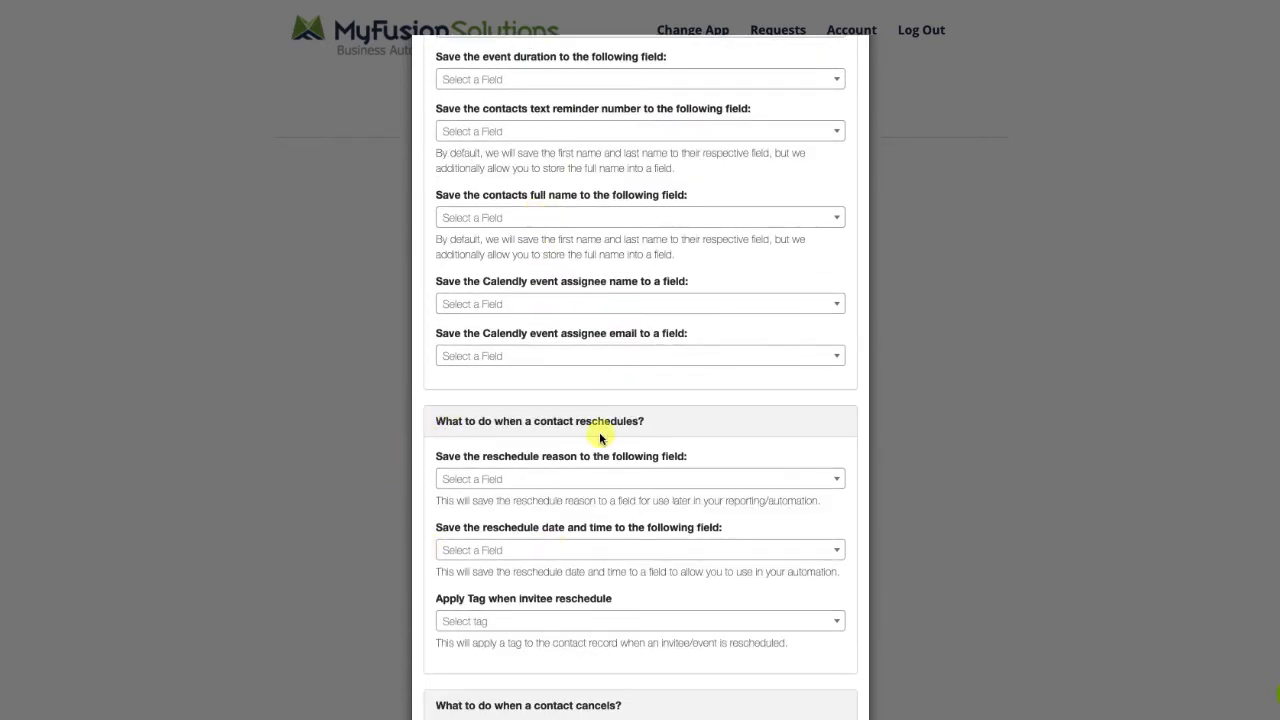
scroll(605, 445, down, 1)
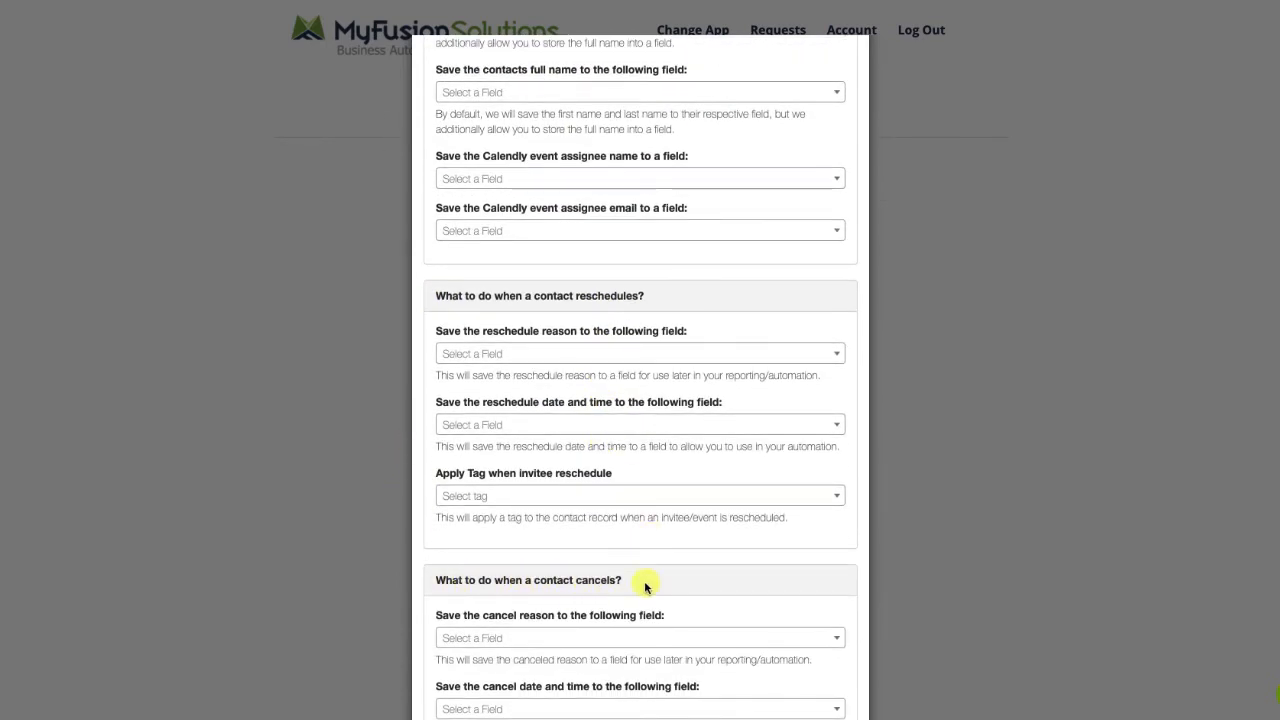
drag(431, 578, 673, 585)
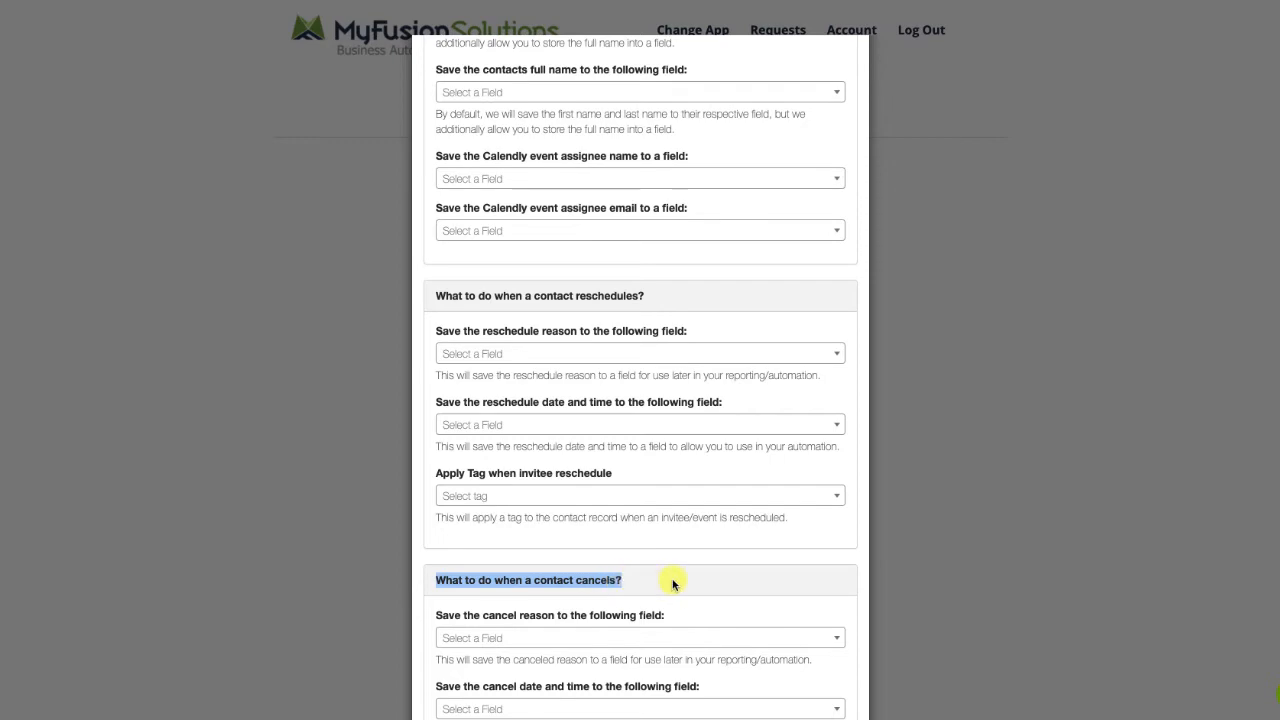
click(680, 585)
scroll(706, 583, down, 2)
scroll(706, 583, up, 5)
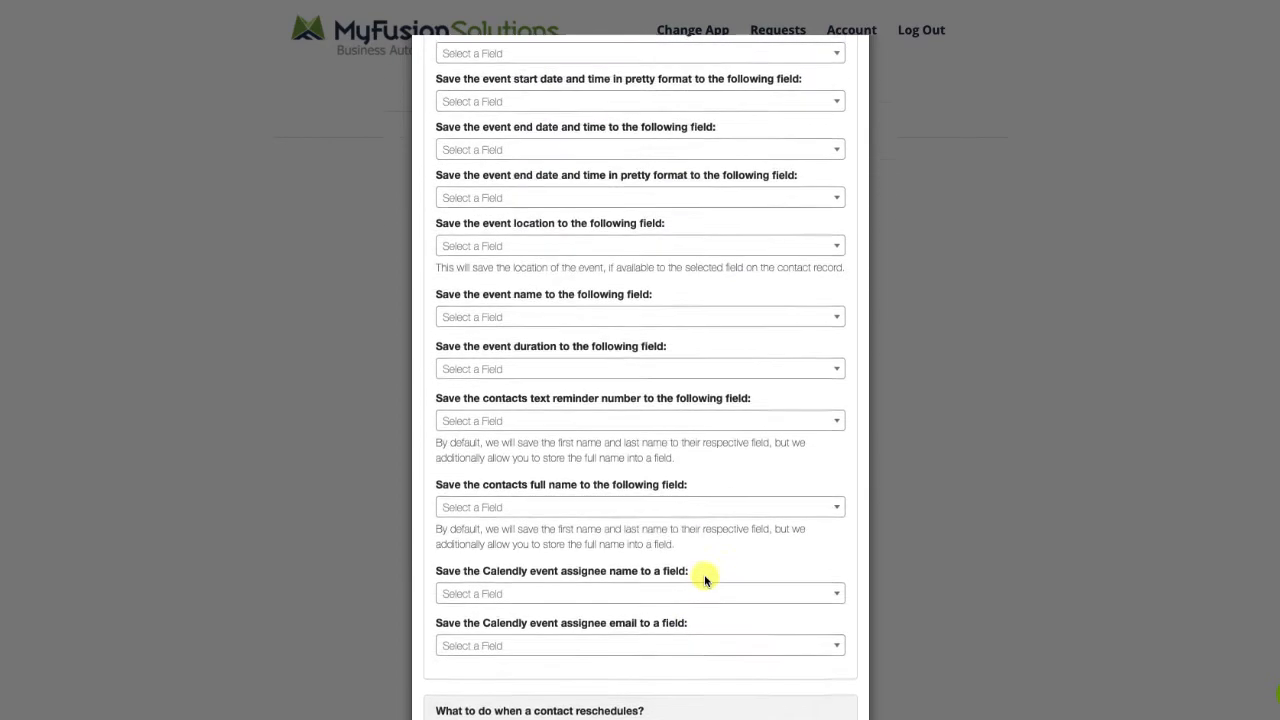
scroll(704, 578, up, 4)
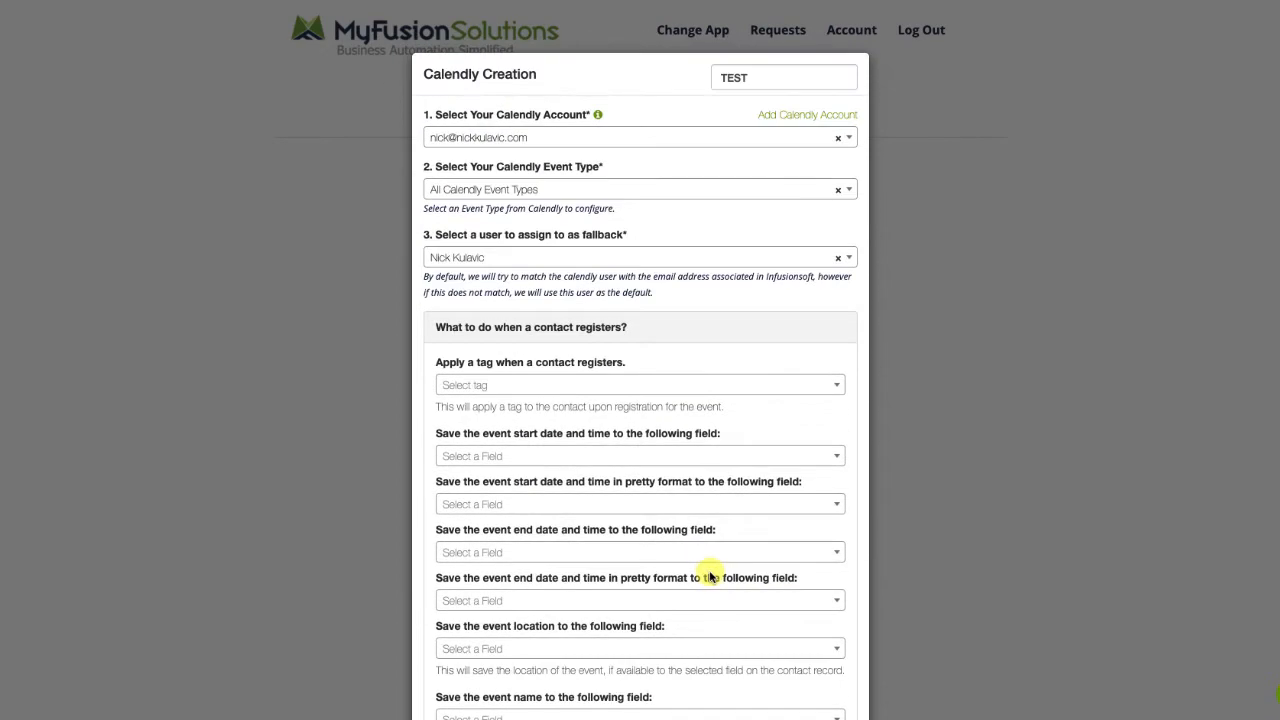
Examine the registration tag choices and the field options for the text reminder number and the reschedule date and time.
scroll(710, 574, down, 2)
click(470, 293)
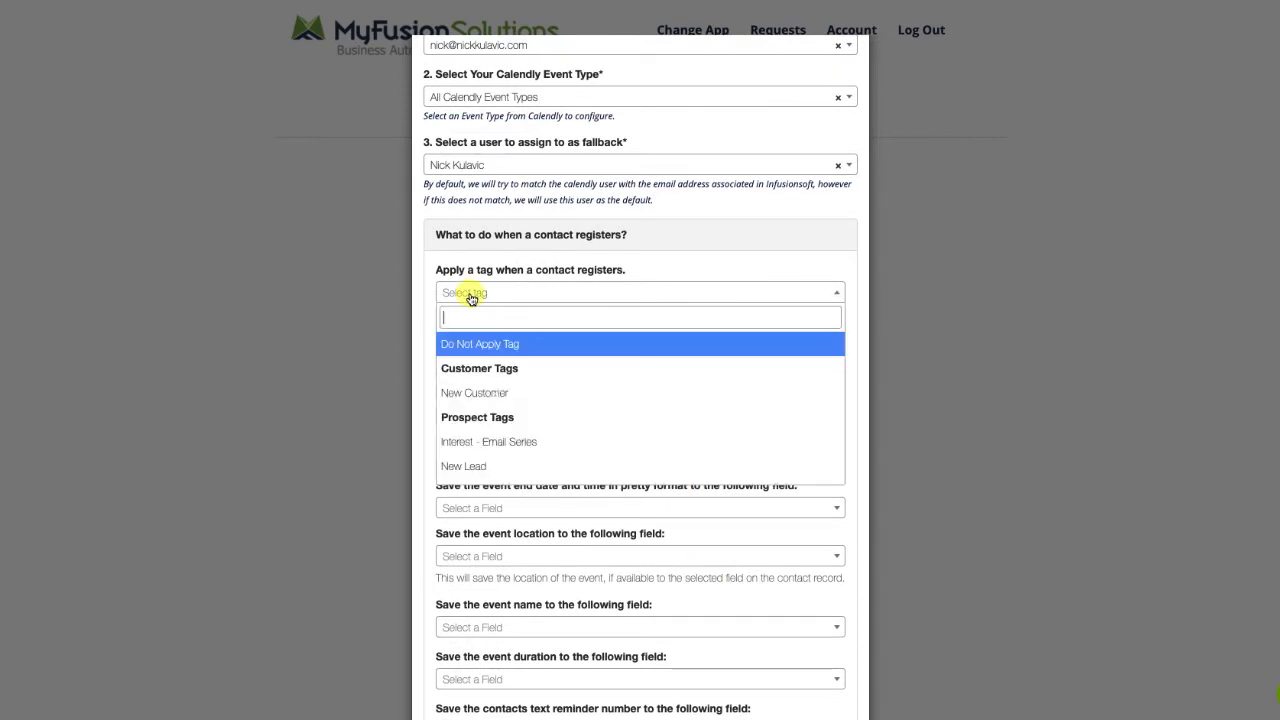
click(609, 265)
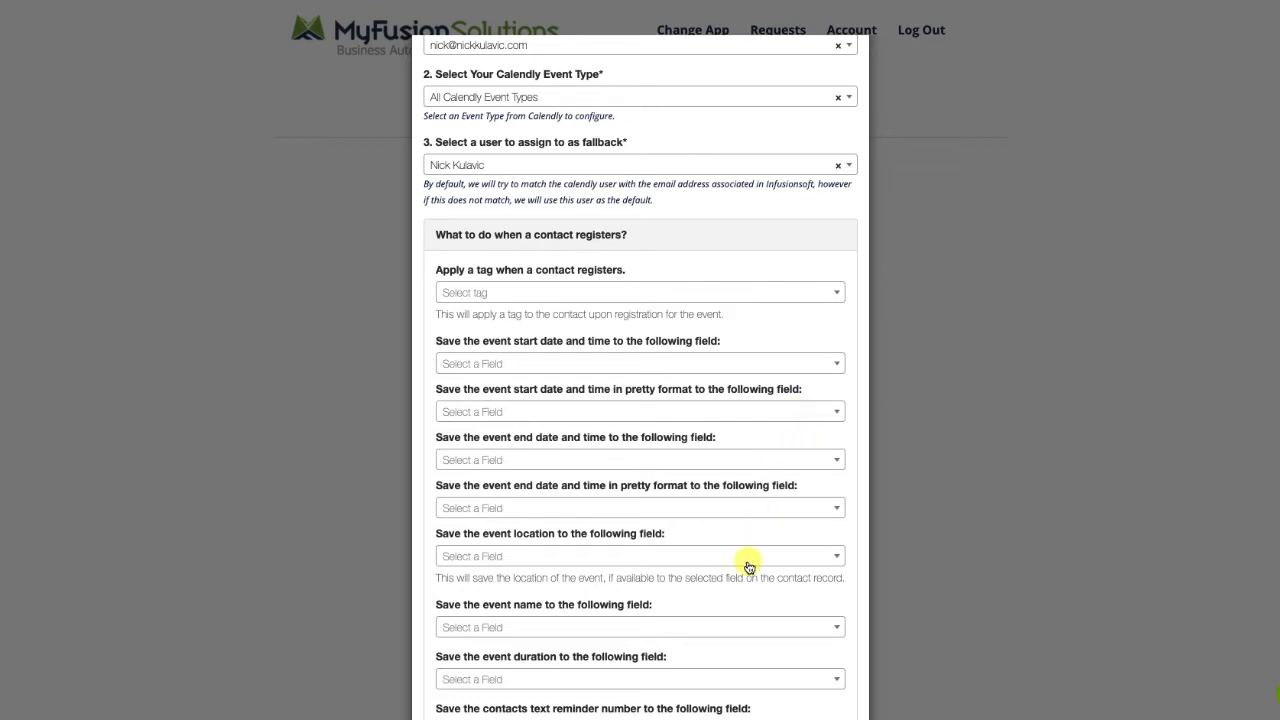
scroll(751, 563, down, 1)
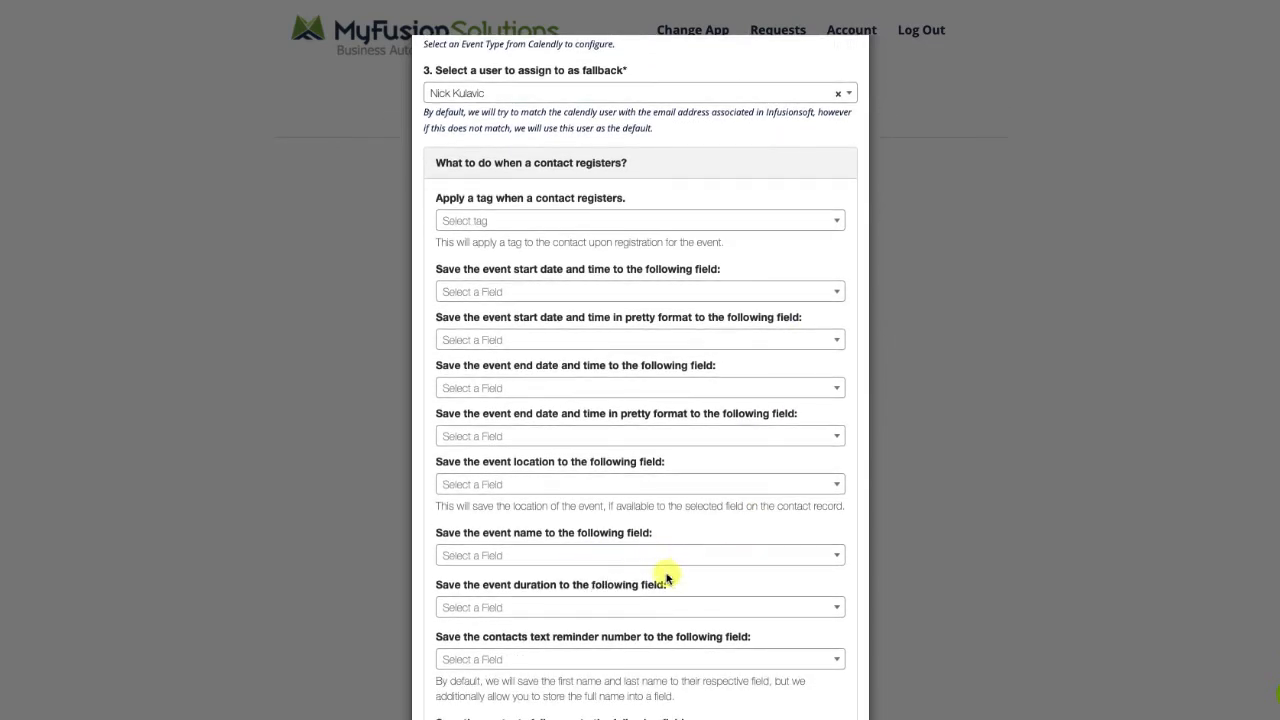
scroll(685, 584, down, 1)
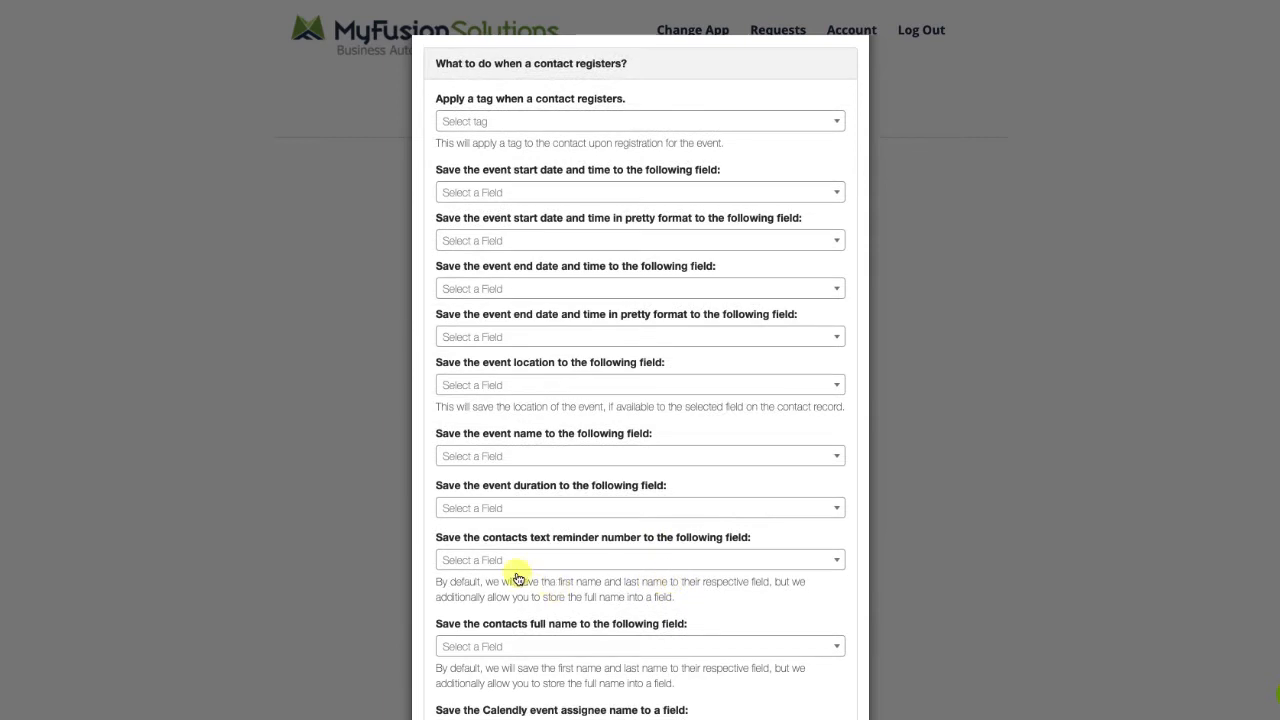
click(476, 562)
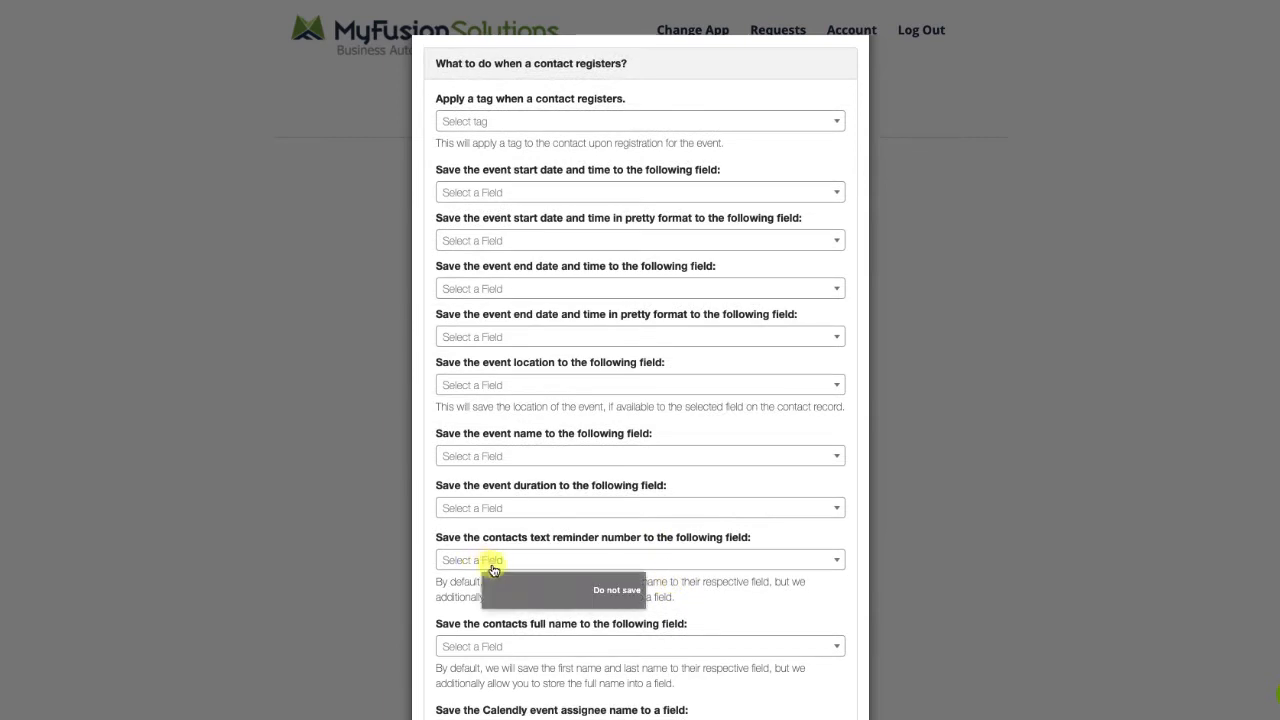
click(818, 556)
scroll(770, 583, down, 3)
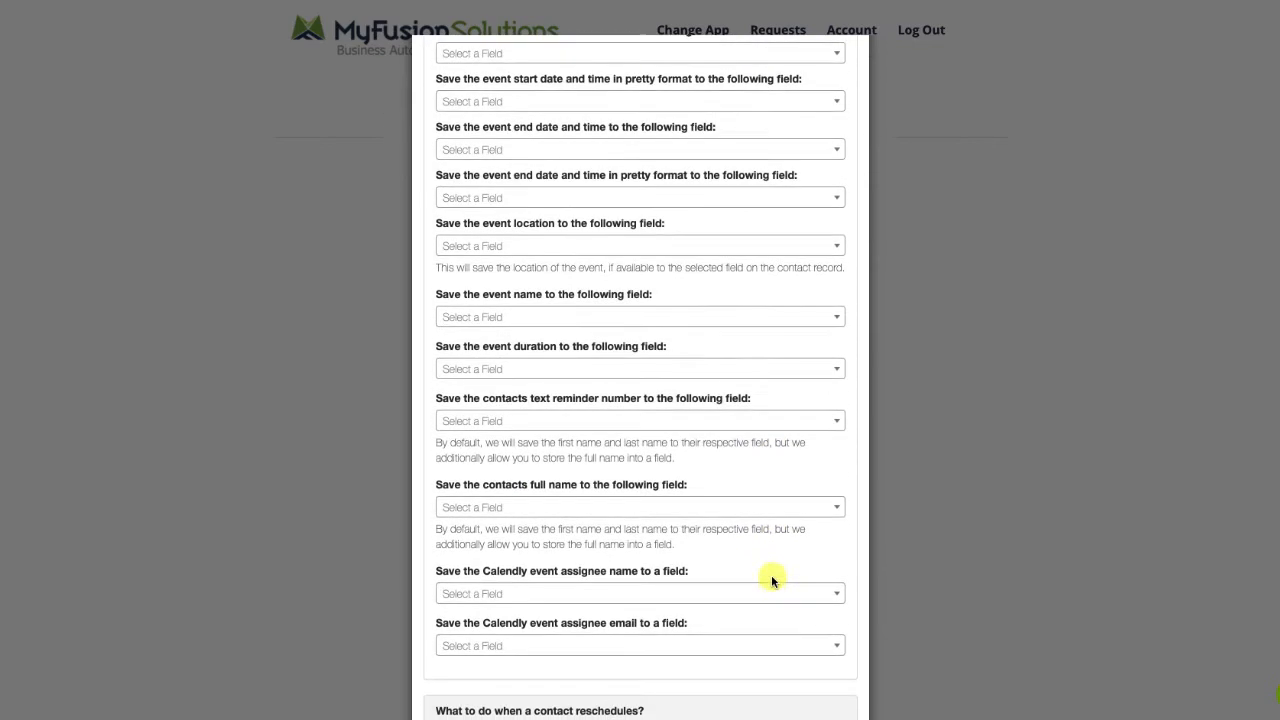
scroll(743, 543, down, 2)
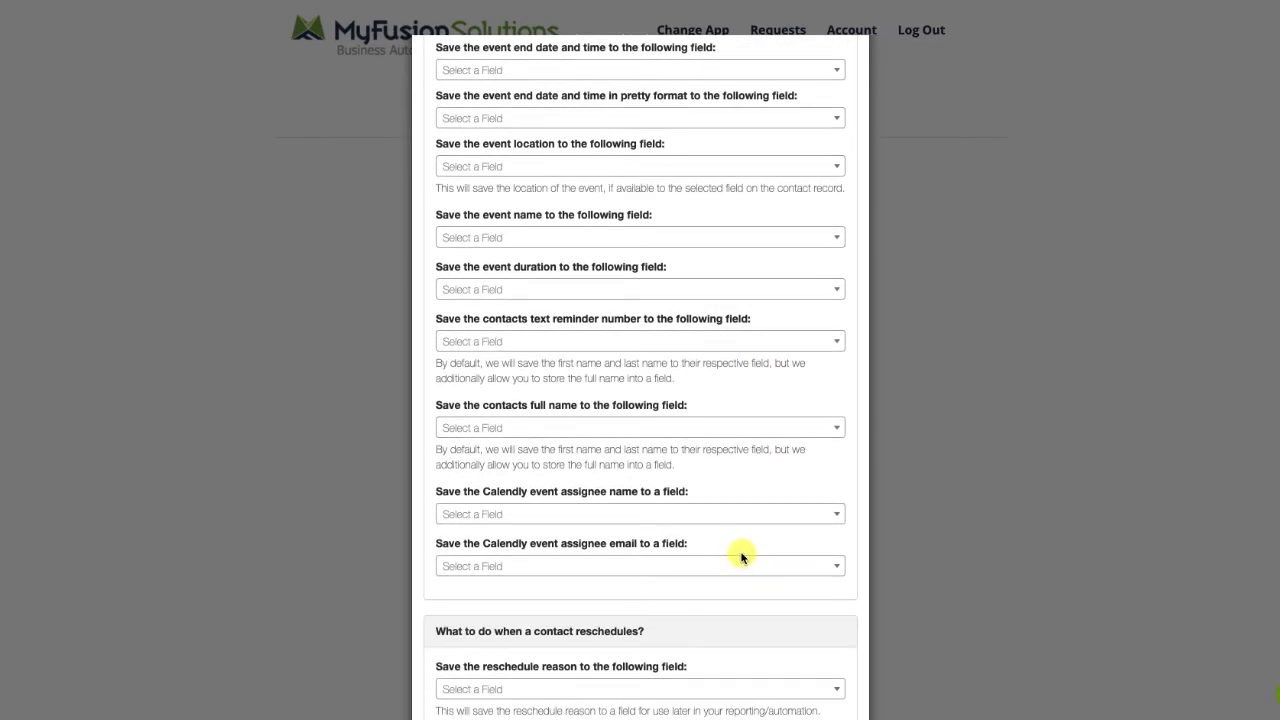
scroll(740, 557, down, 2)
scroll(675, 545, down, 2)
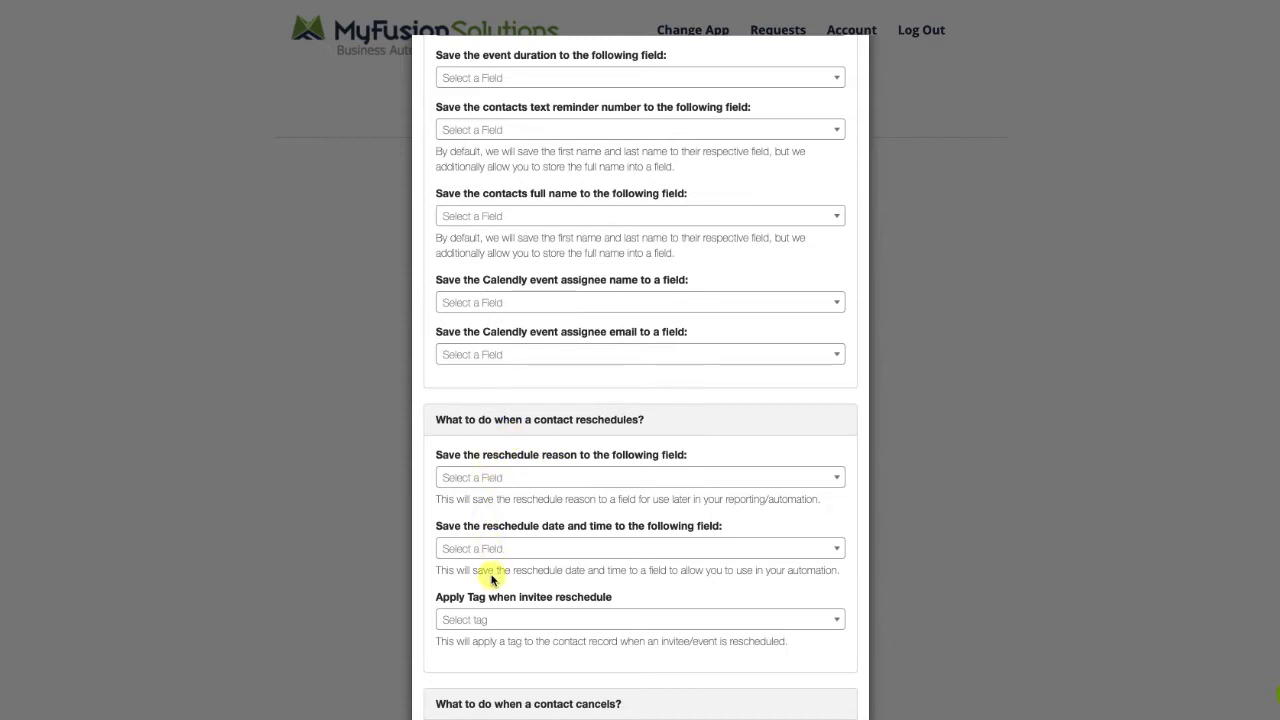
click(529, 552)
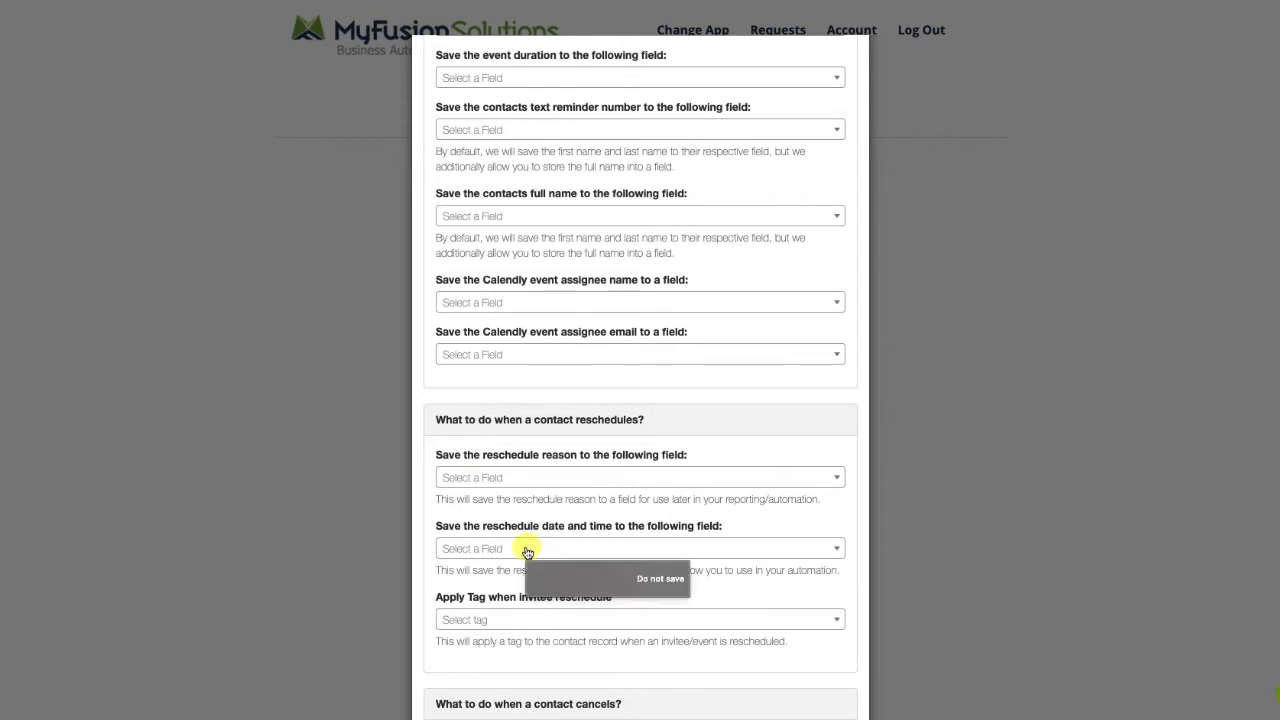
click(770, 523)
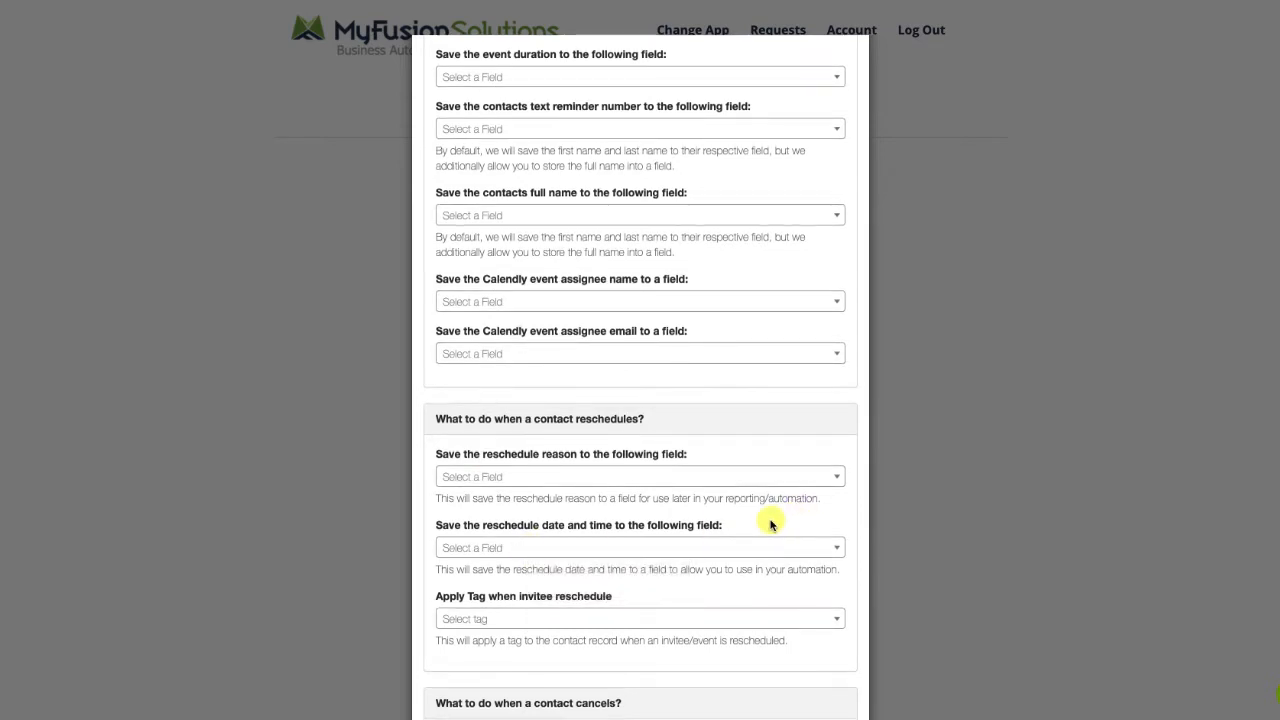
Set the tag for rescheduled invitees to Do Not Apply Tag.
click(614, 618)
click(529, 467)
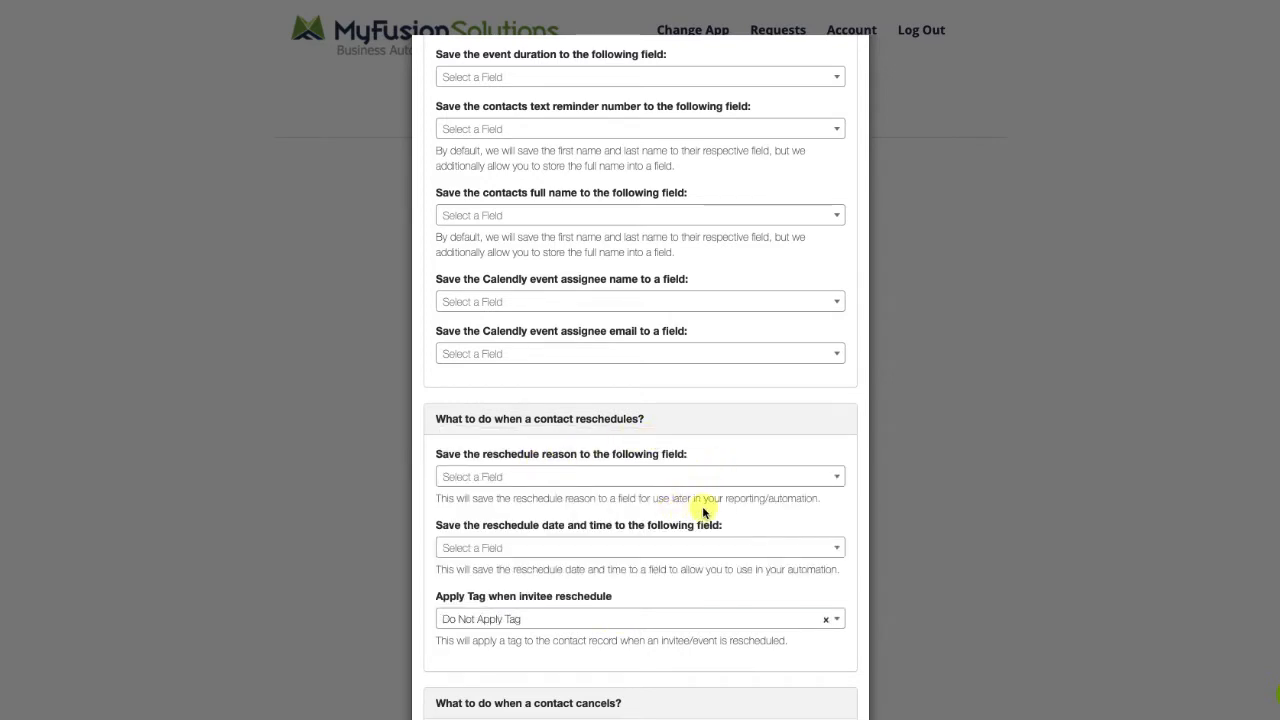
scroll(700, 519, down, 1)
click(654, 510)
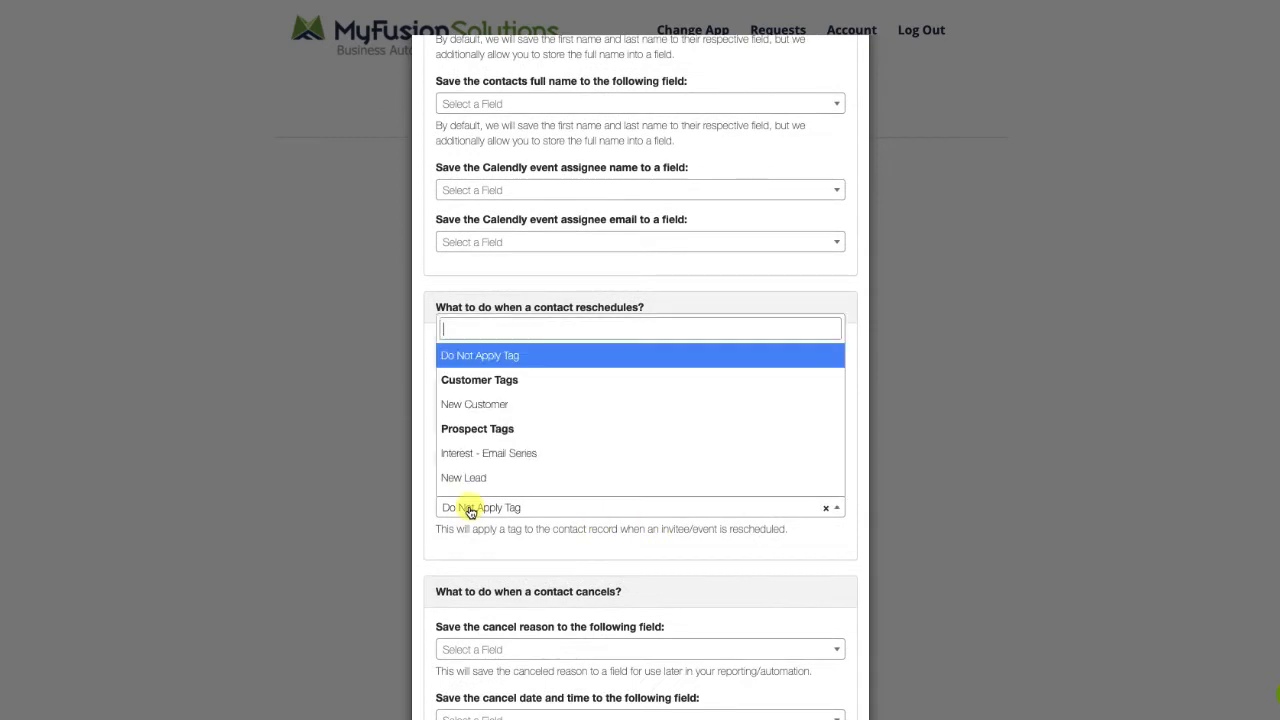
click(552, 355)
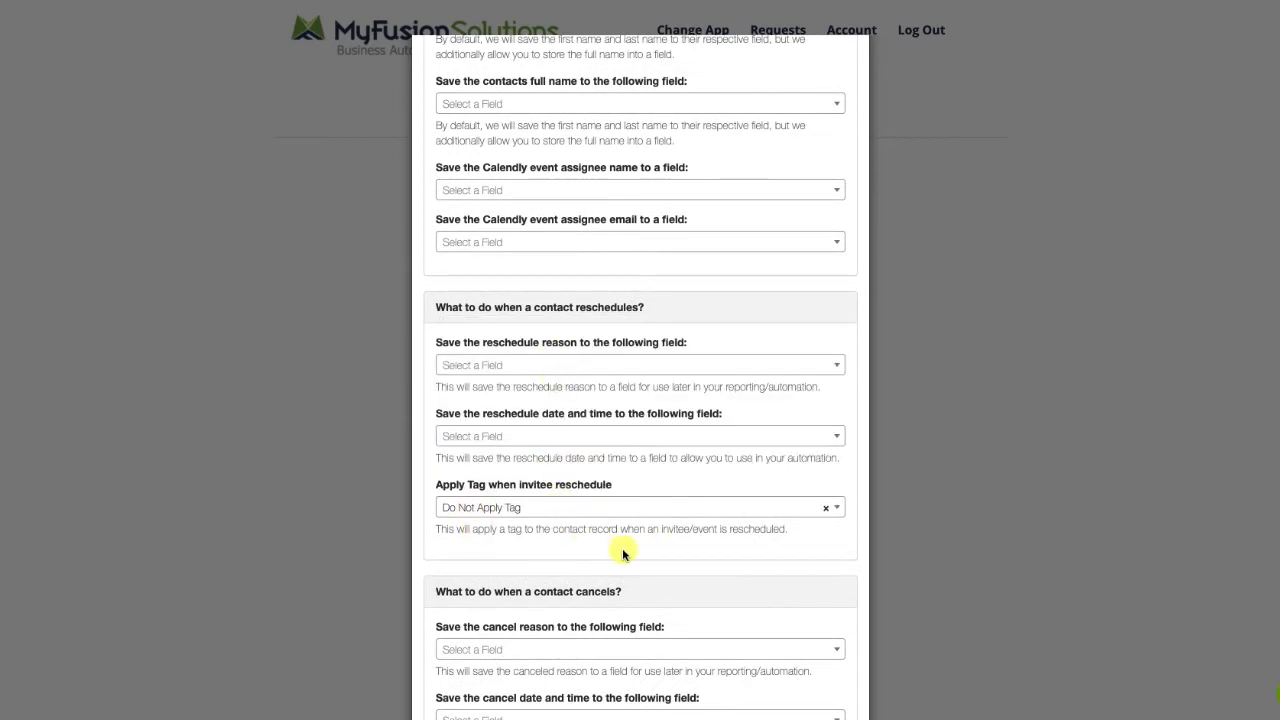
Review the cancellation settings and the completed form, and create the TEST Calendly helper.
scroll(623, 550, down, 2)
scroll(791, 431, down, 1)
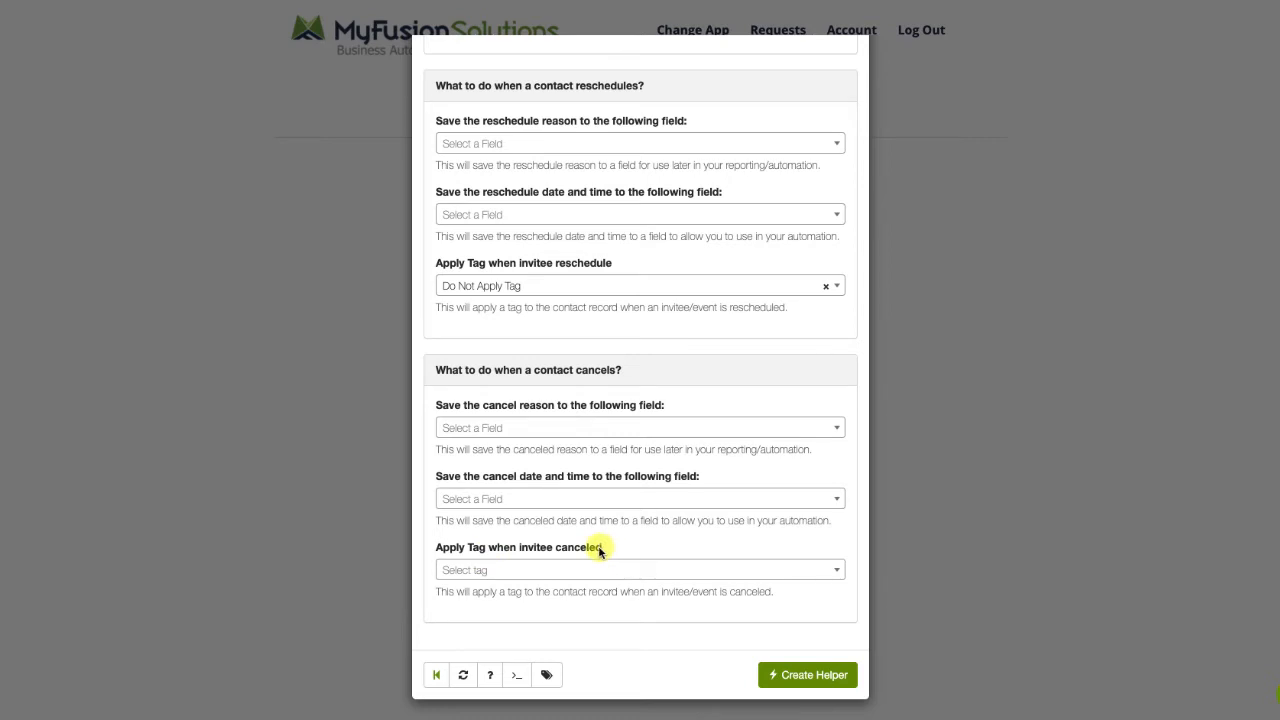
scroll(600, 550, up, 15)
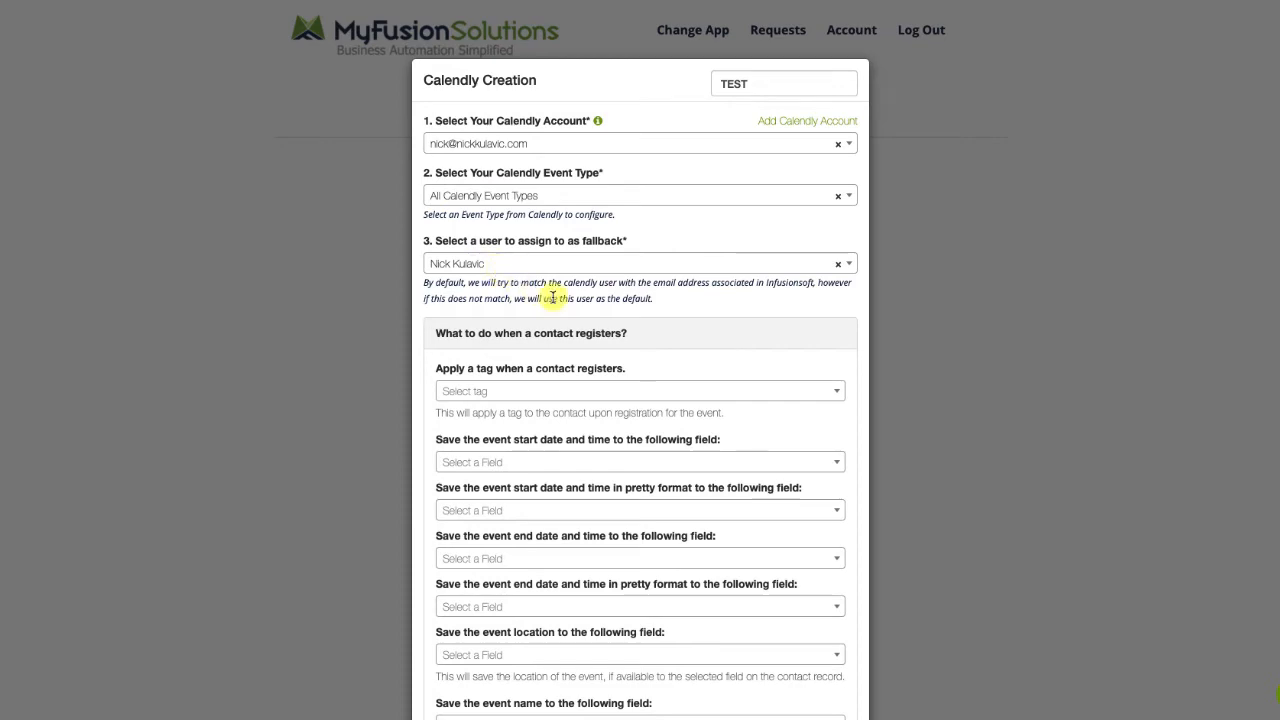
scroll(781, 310, down, 10)
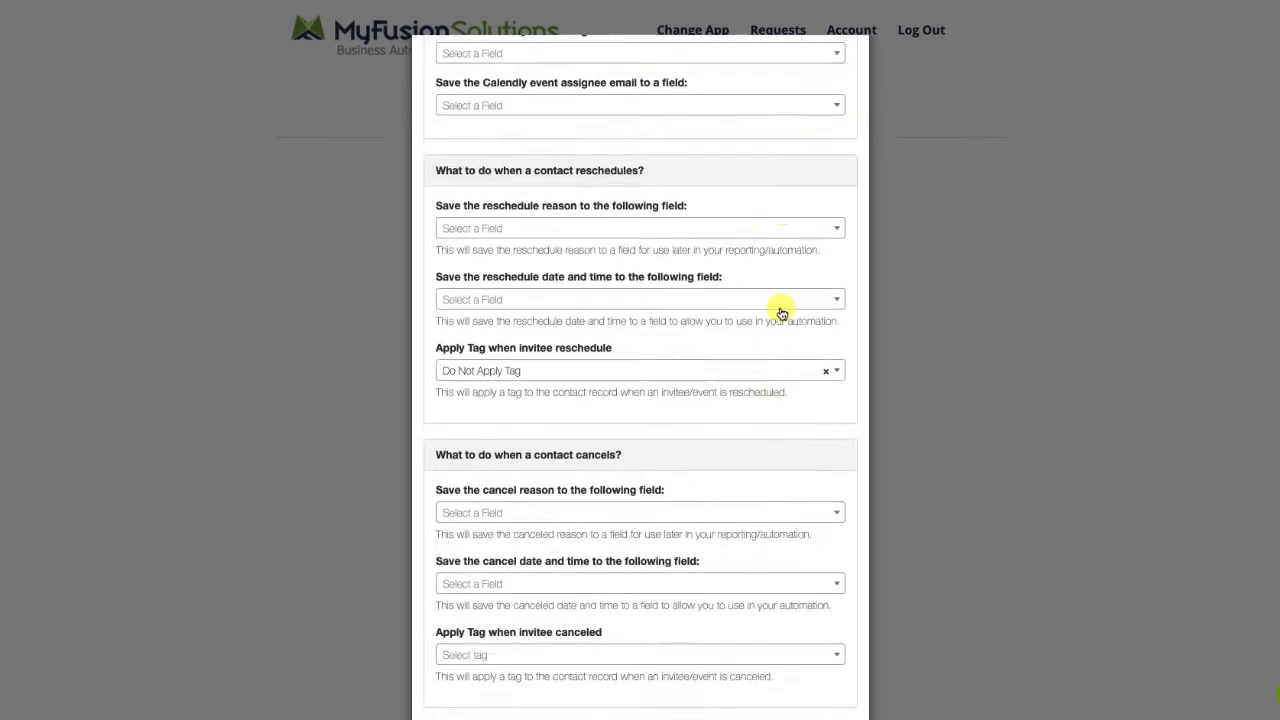
scroll(781, 313, down, 1)
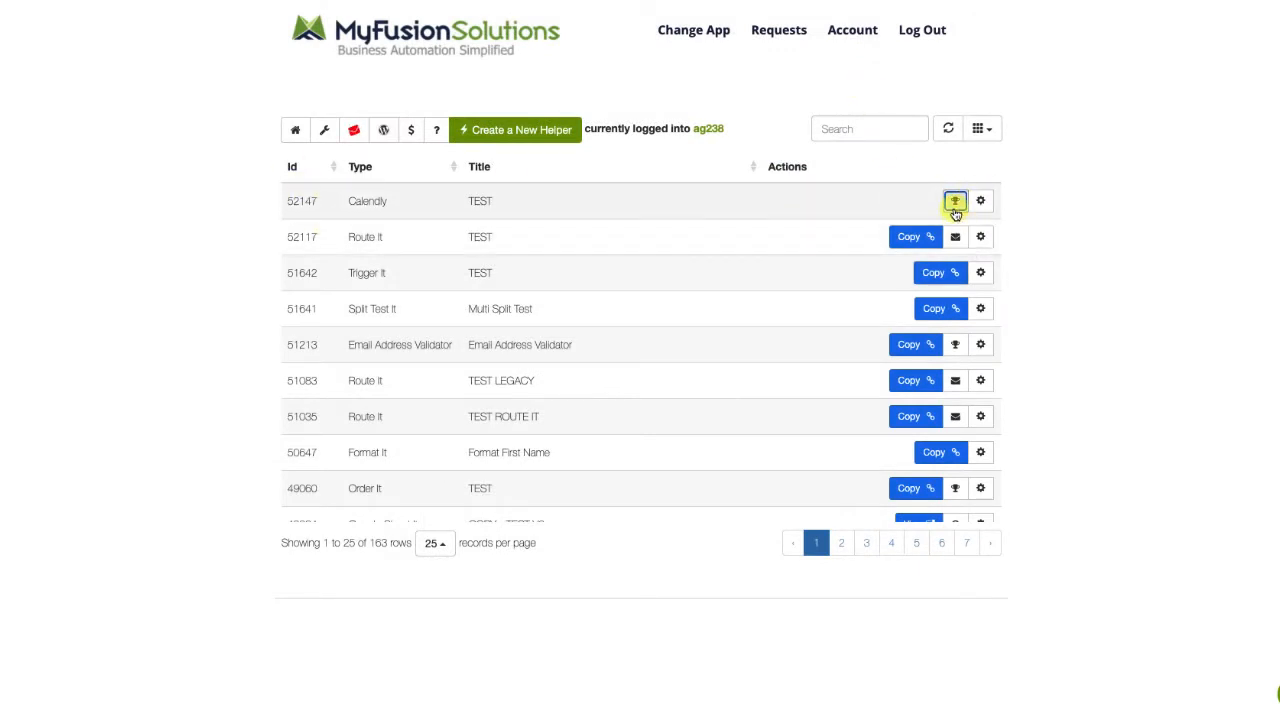
Show the API goals of the TEST Calendly helper and copy the goal for scheduled appointments.
click(955, 202)
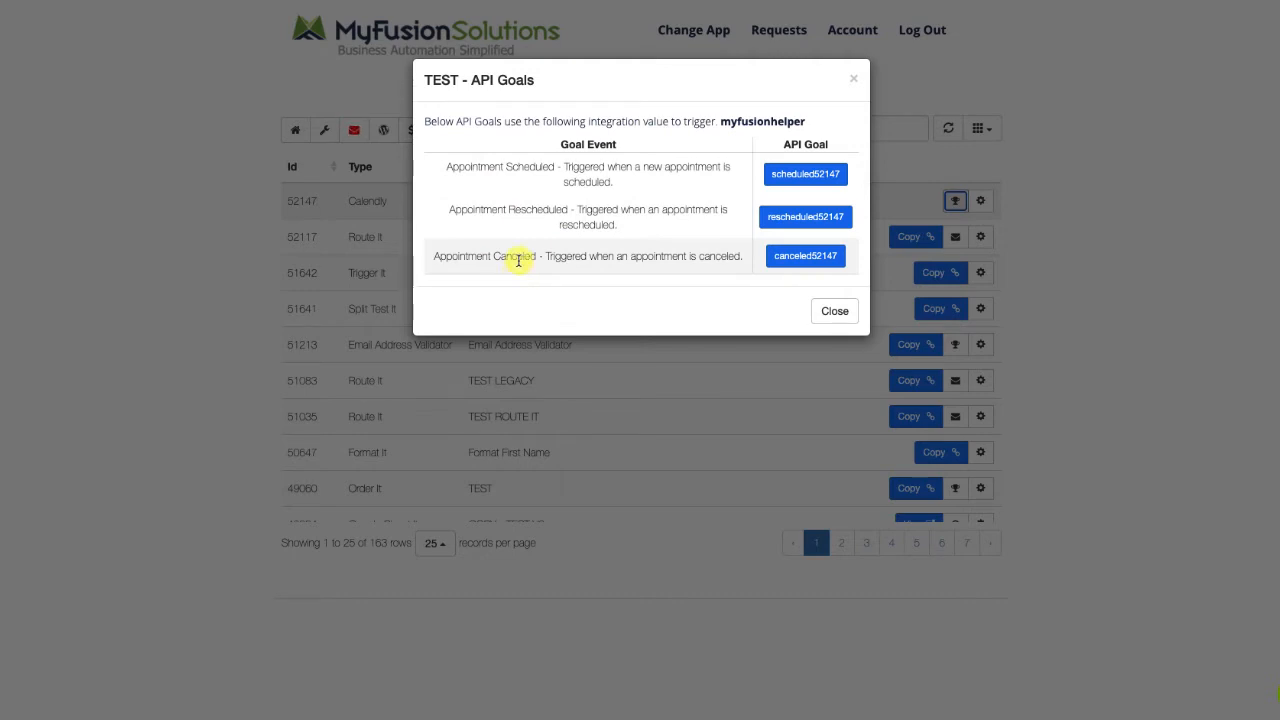
click(789, 180)
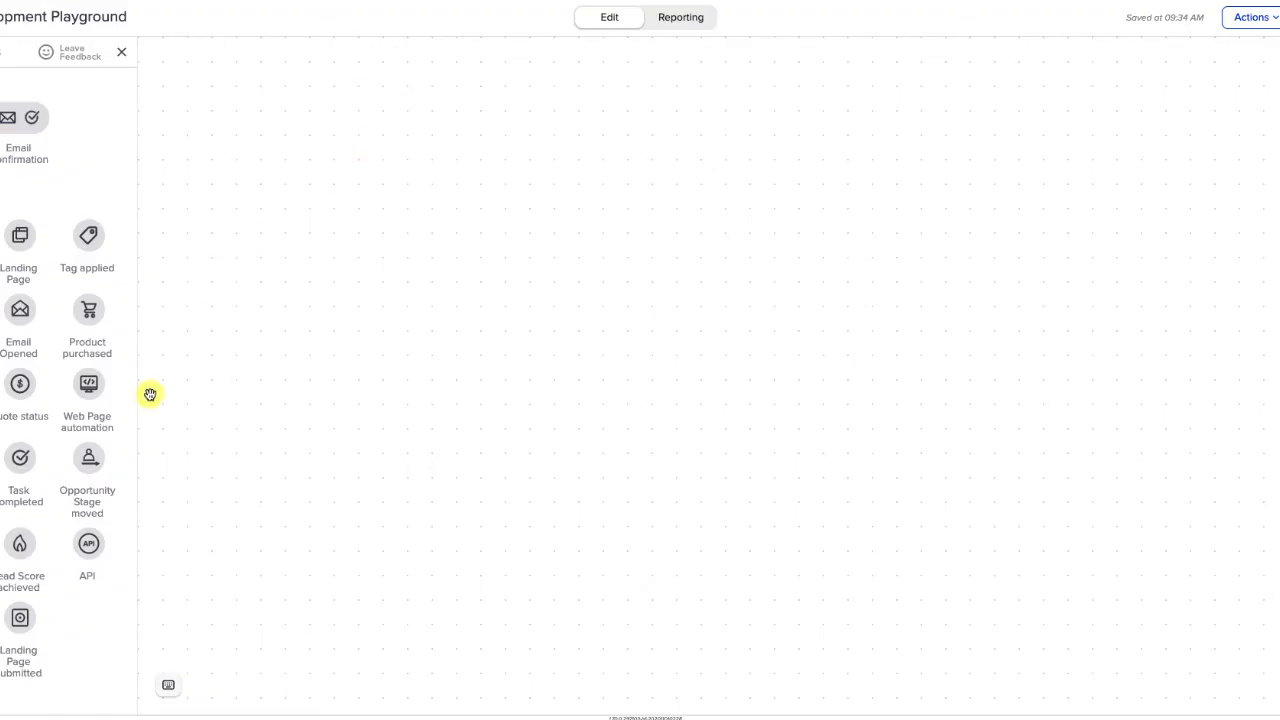
Add an API goal to the campaign with integration myfusionhelper and the copied call name scheduled52147.
drag(89, 544, 357, 184)
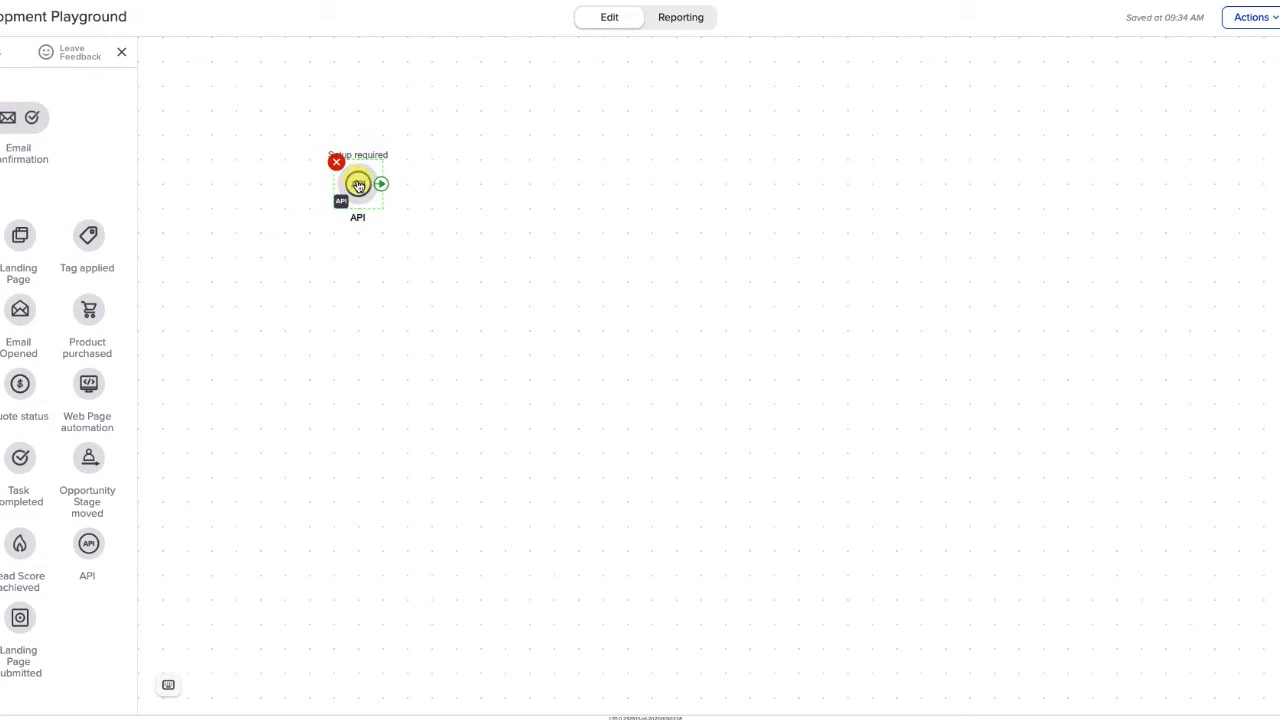
click(358, 186)
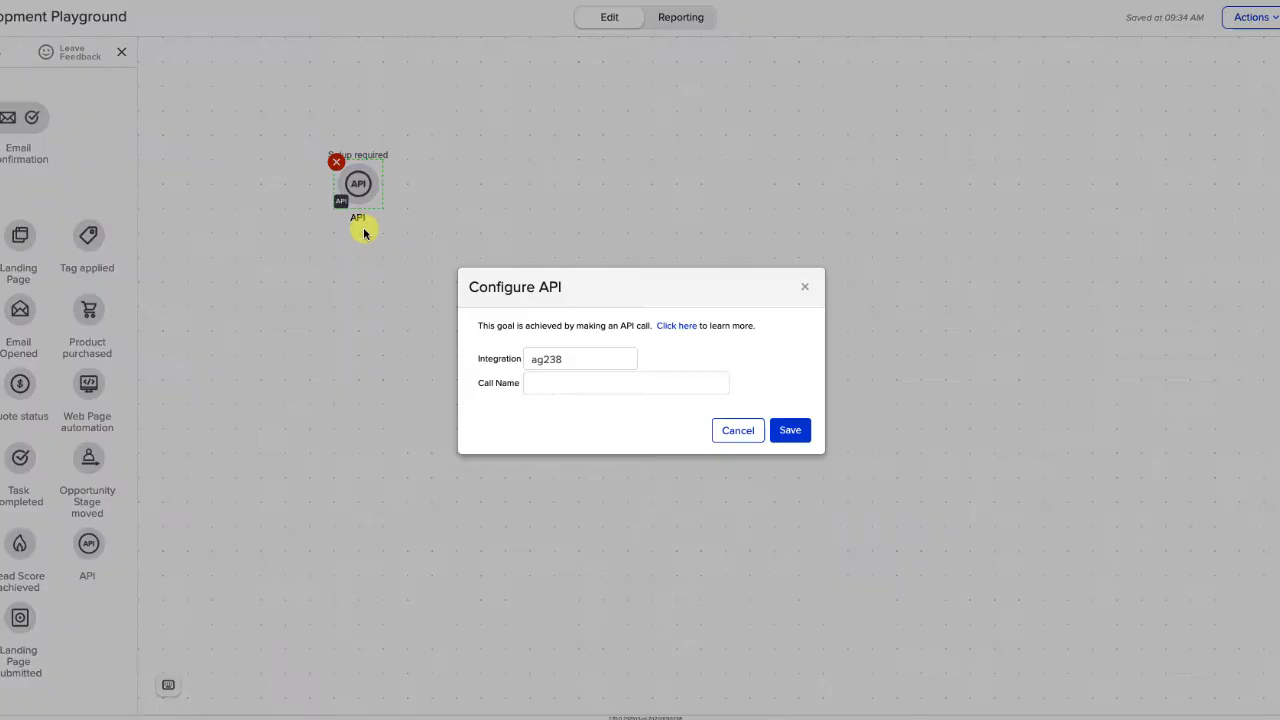
double_click(537, 357)
text(myfusionhelper)
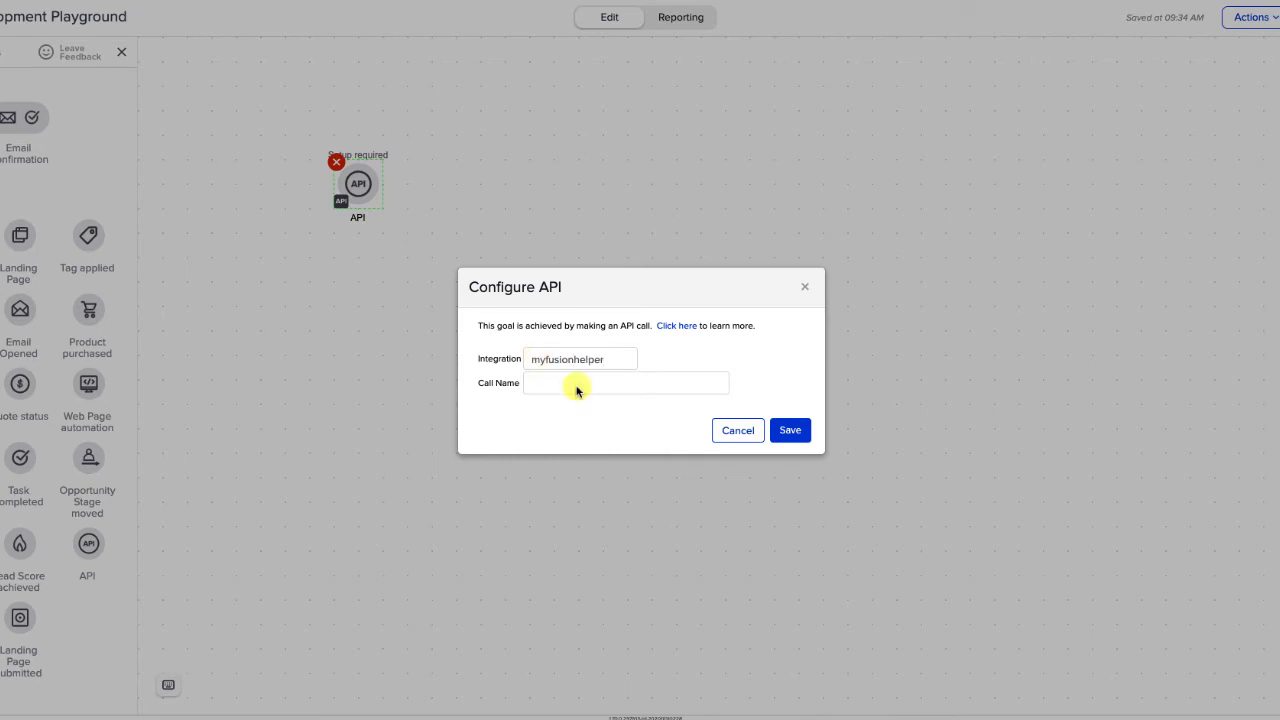
key(ctrl+v)
click(790, 431)
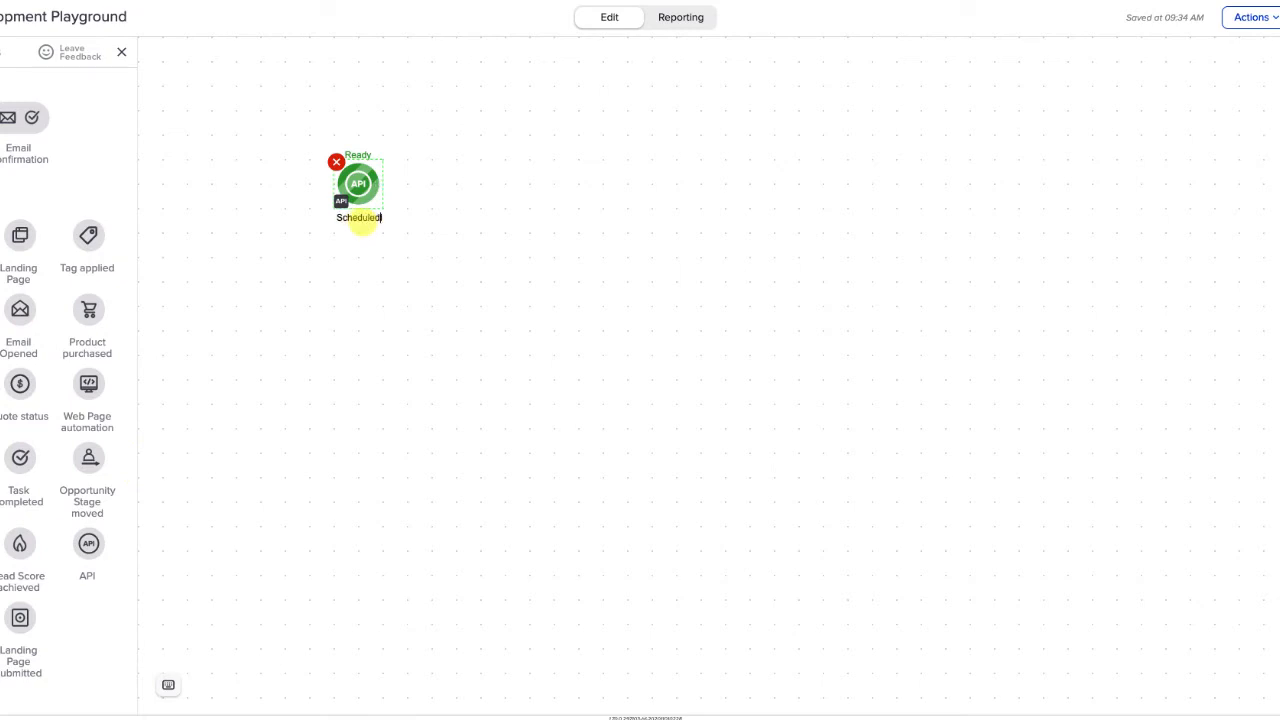
Label the first API goal "Appointment Scheduled scheduled52147".
key(ctrl+v)
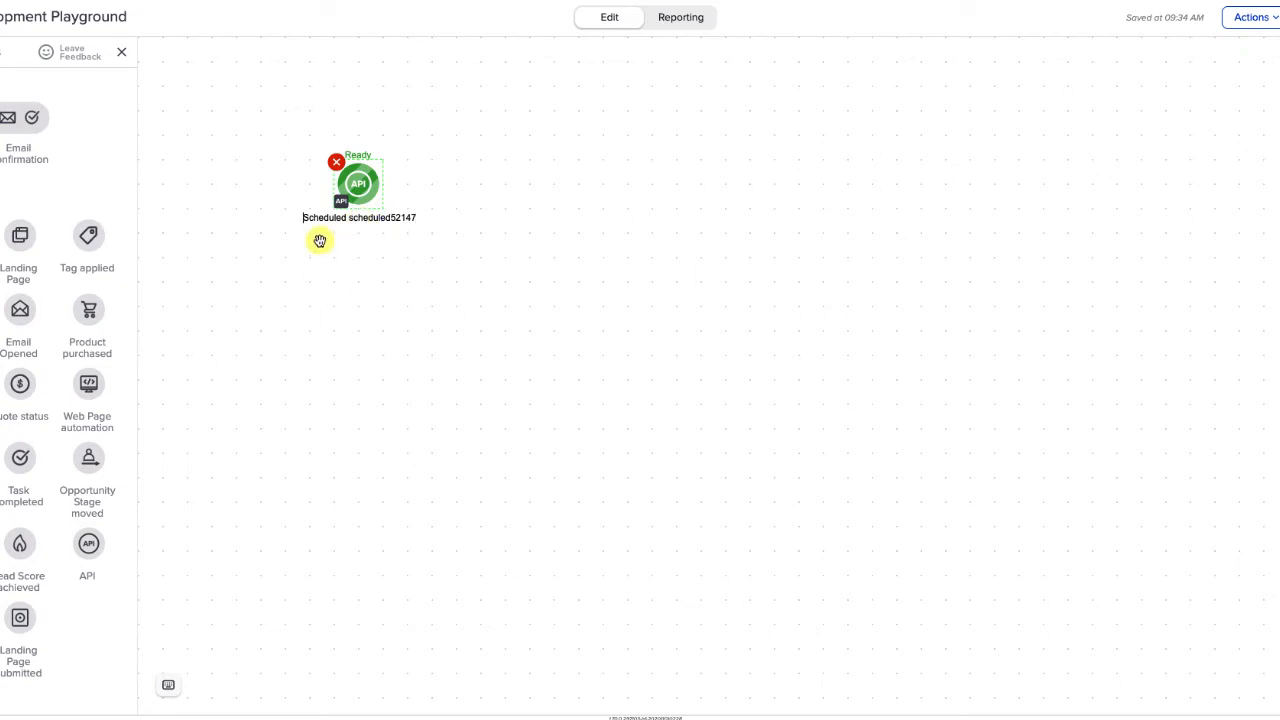
text(Appointment)
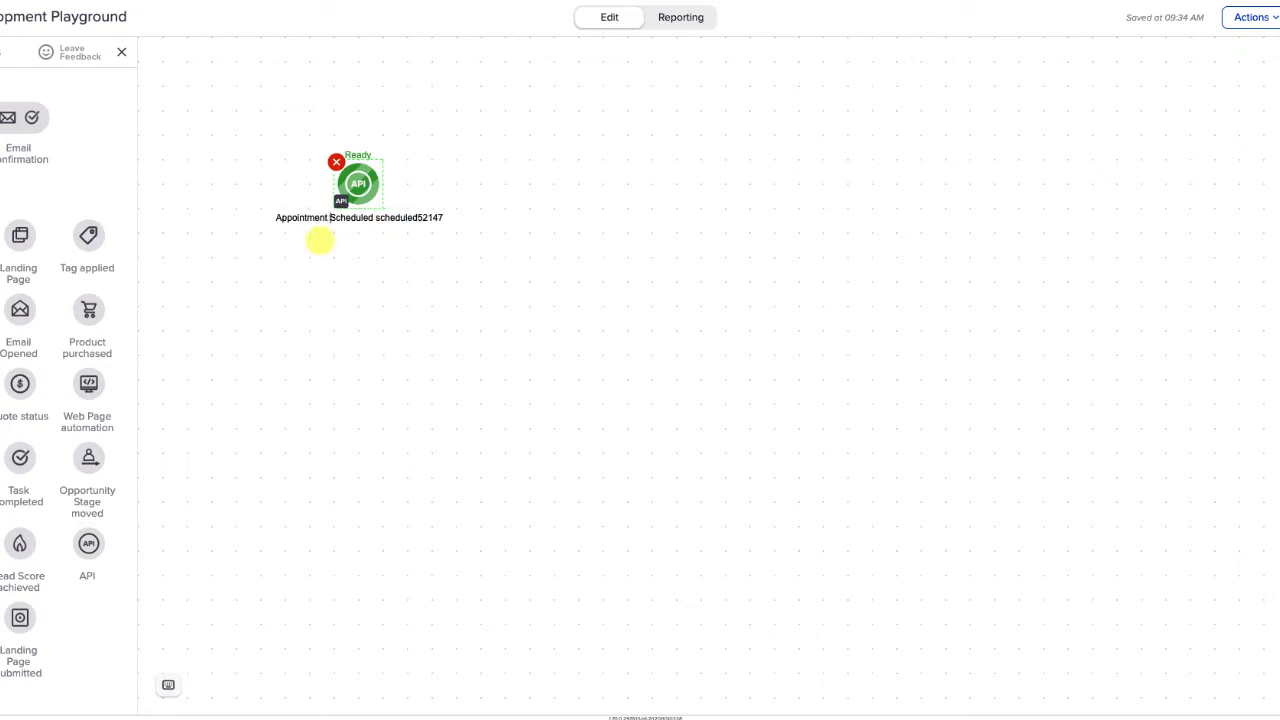
click(320, 240)
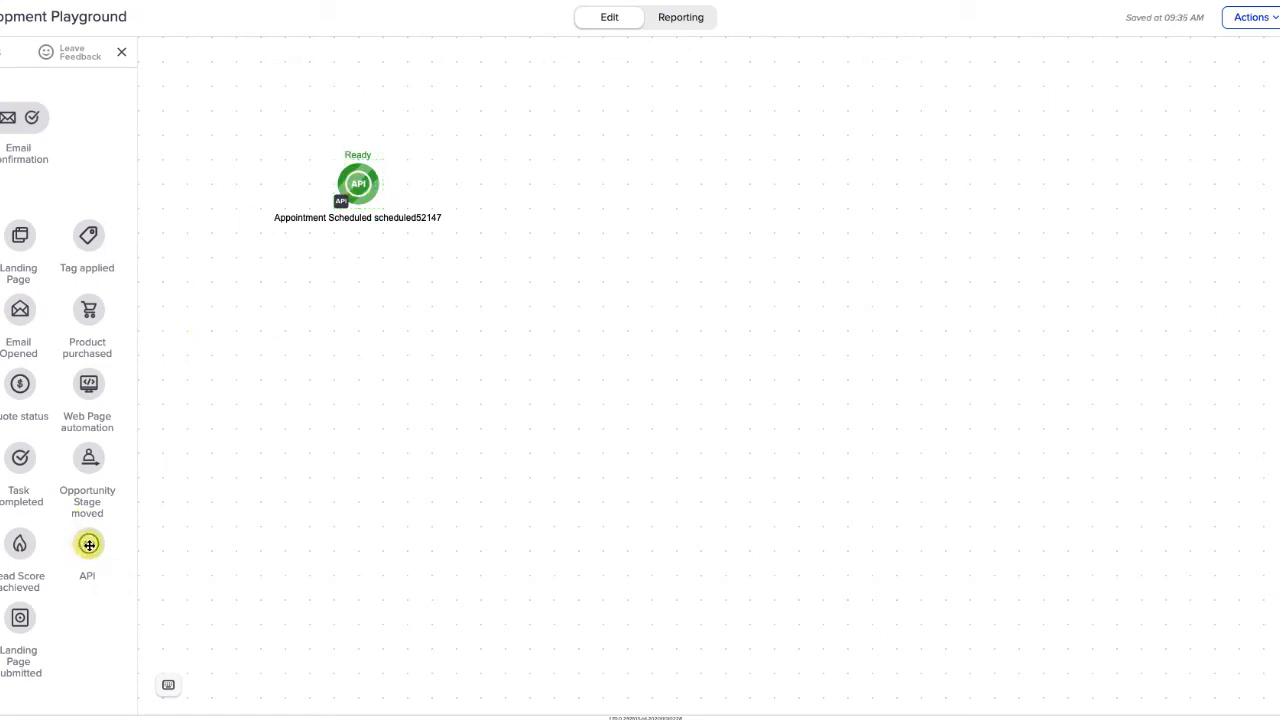
Add two more API goals below the scheduled goal and label the middle one "Appointment Rescheduled".
drag(89, 544, 356, 364)
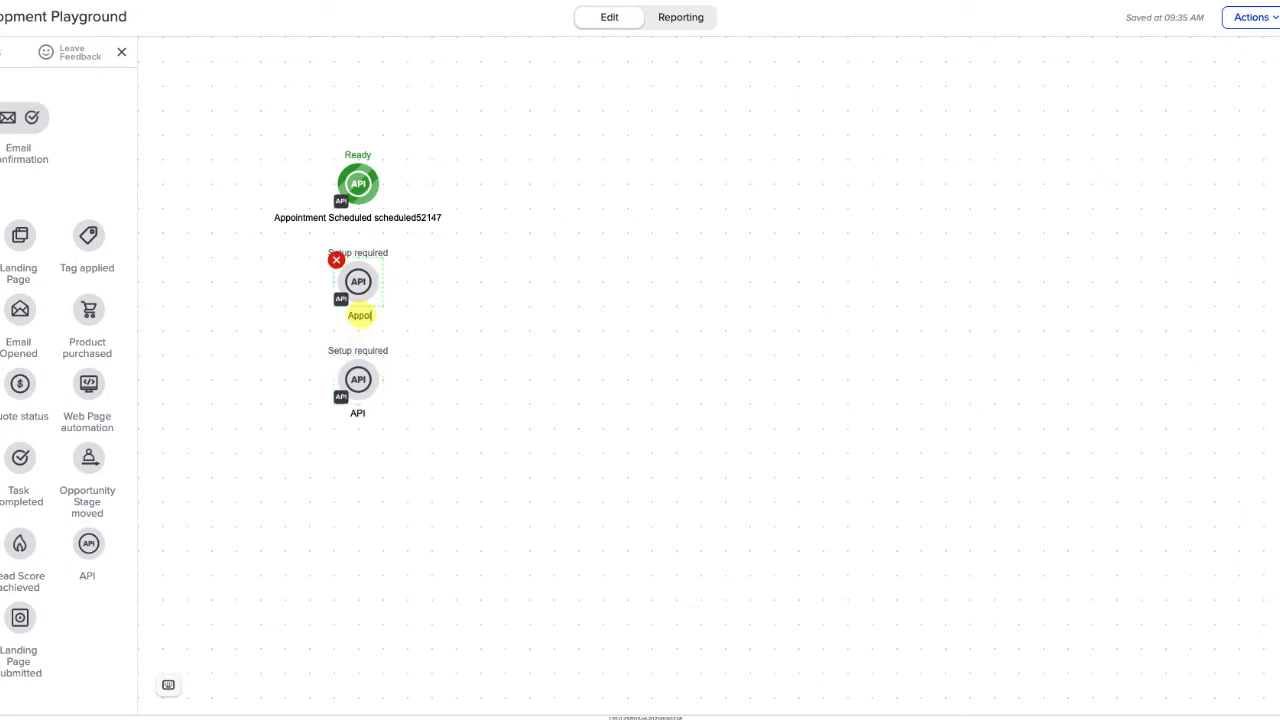
text(t Rescheud)
key(BackSpace)
key(BackSpace)
text(du)
key(Return)
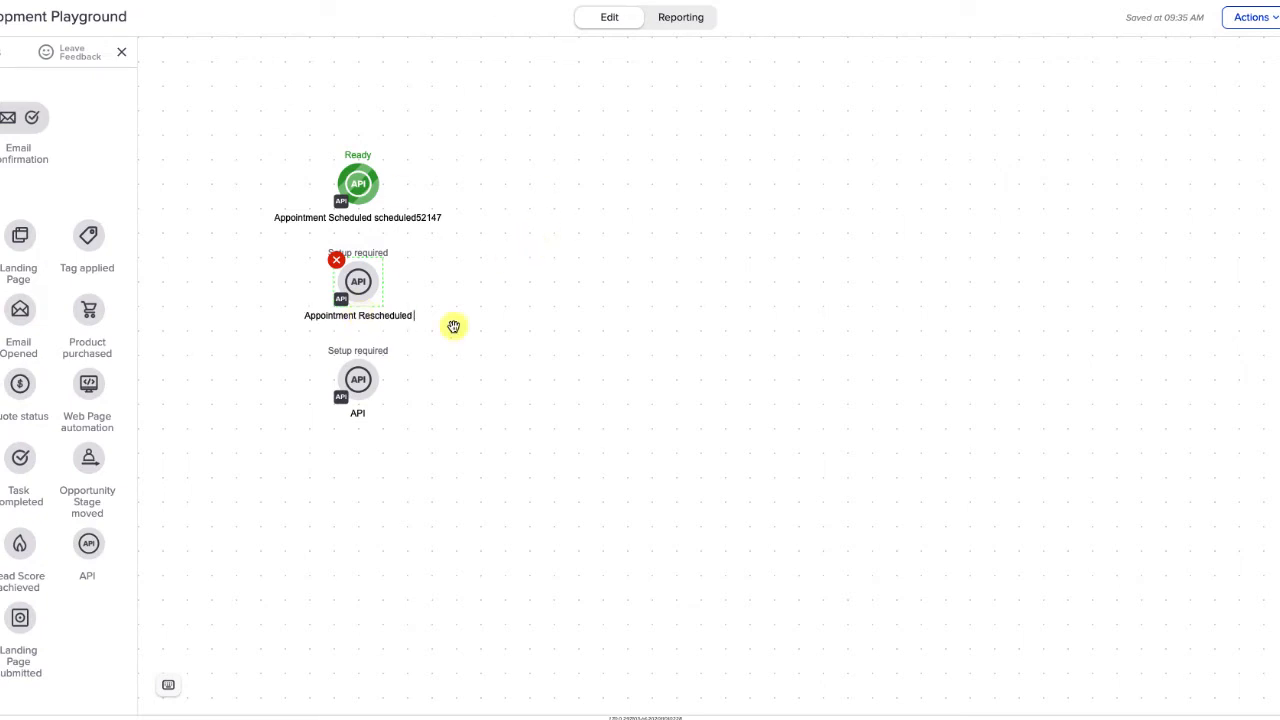
Label the lowest API goal "Appointment Canceled".
click(361, 414)
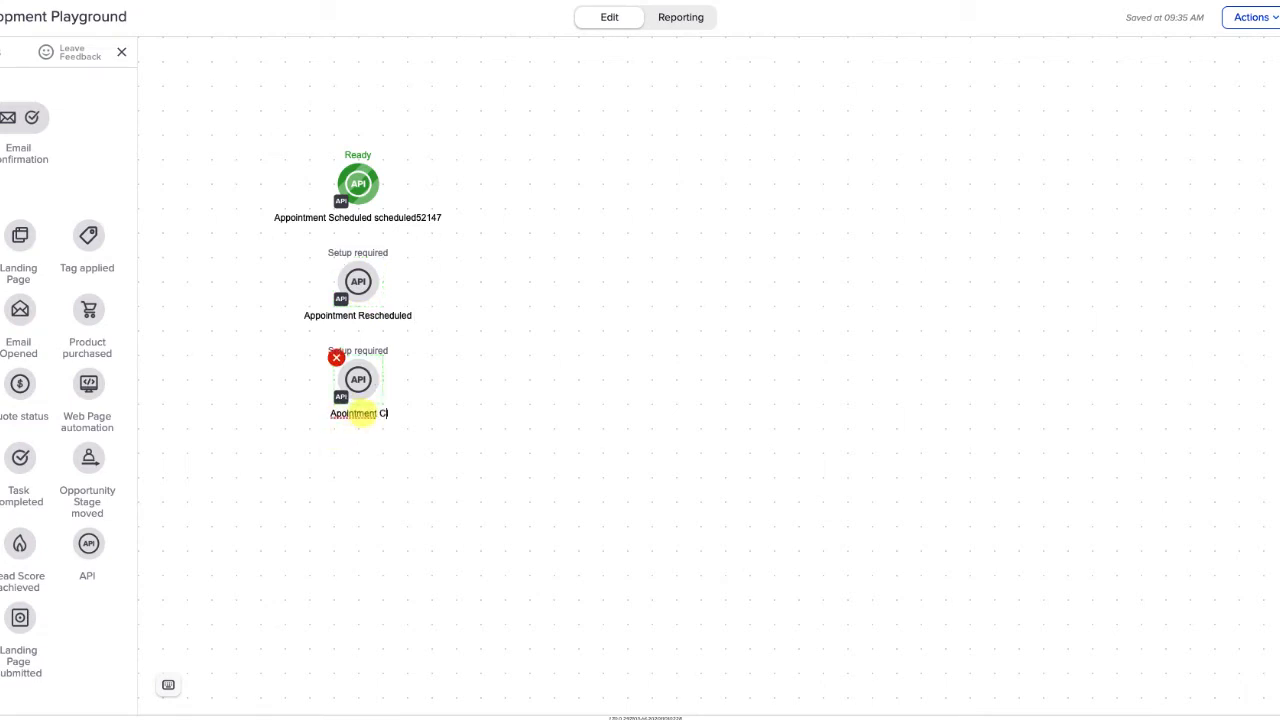
text(anceled)
drag(361, 414, 328, 411)
text(pointment)
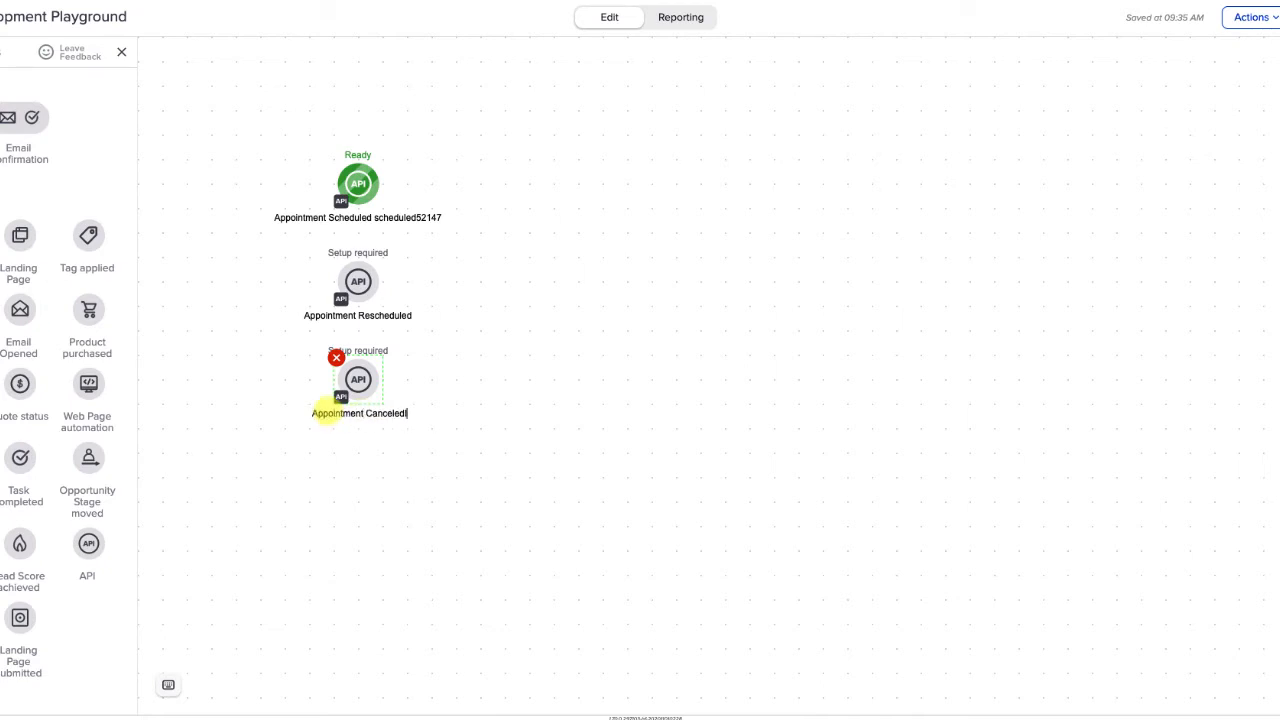
key(Return)
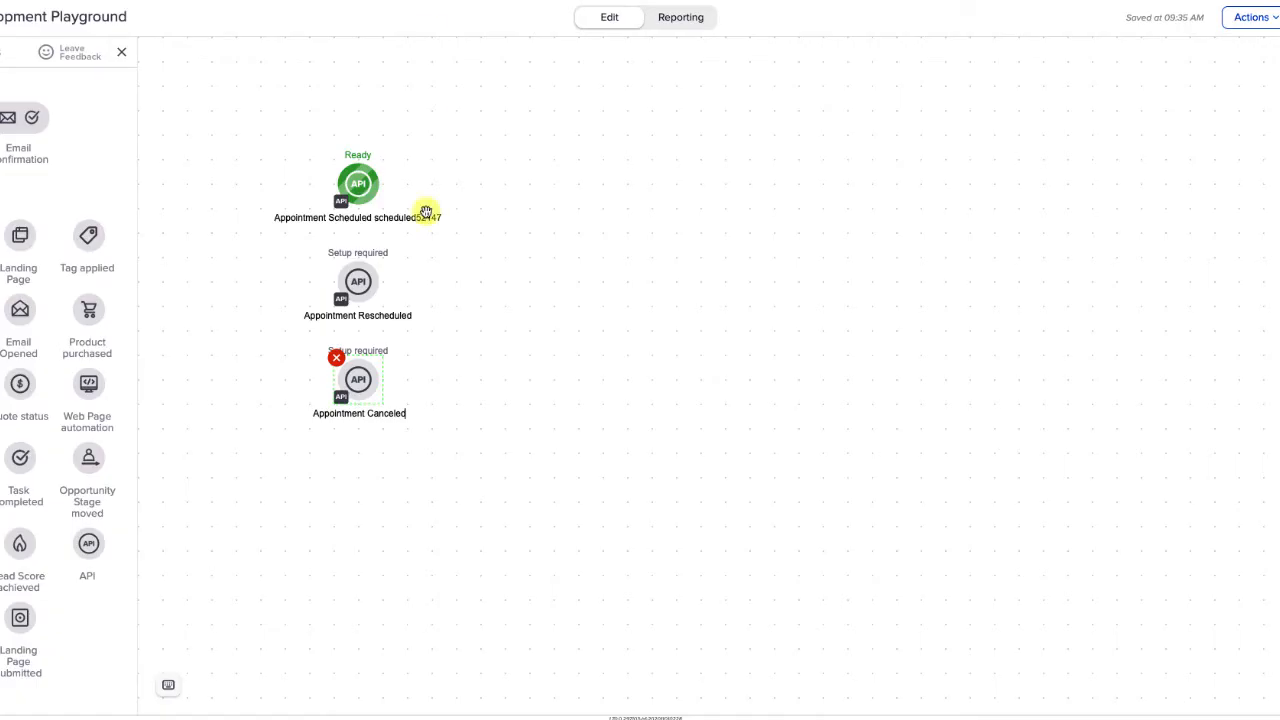
Configure the Appointment Rescheduled goal with integration myfusionhelper and call name rescheduled52147.
double_click(357, 281)
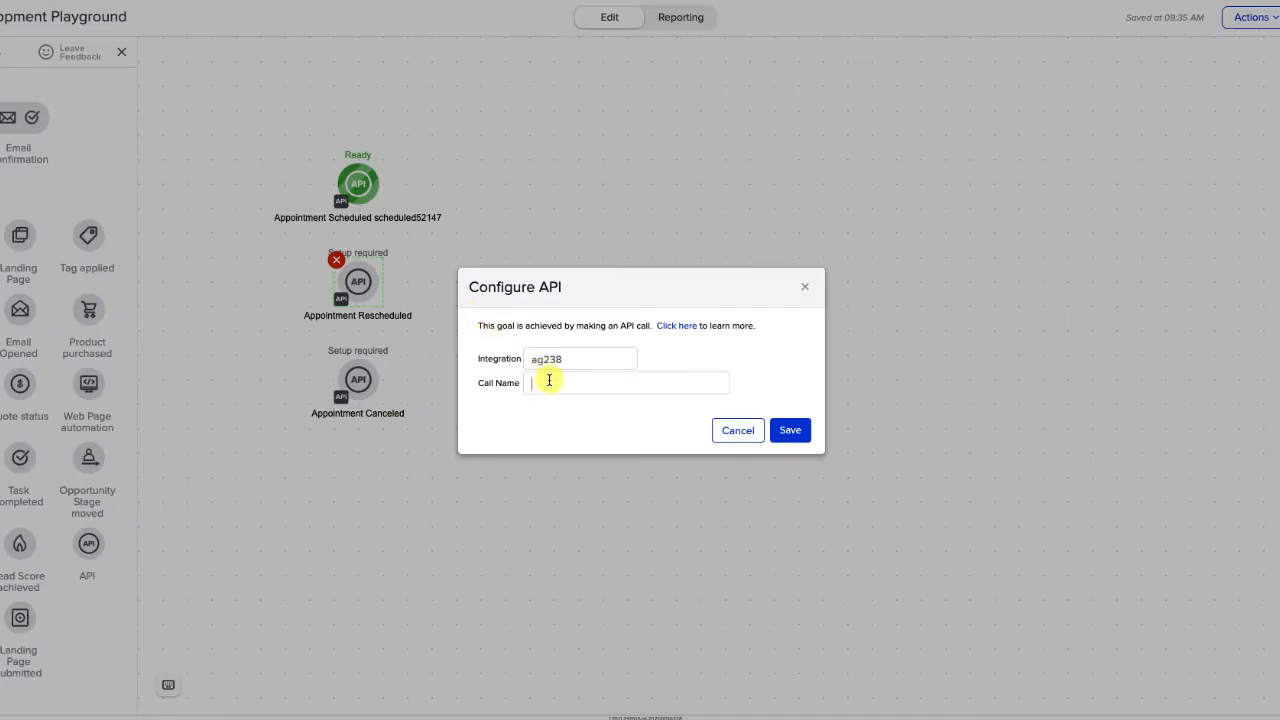
text(rescheduled52147)
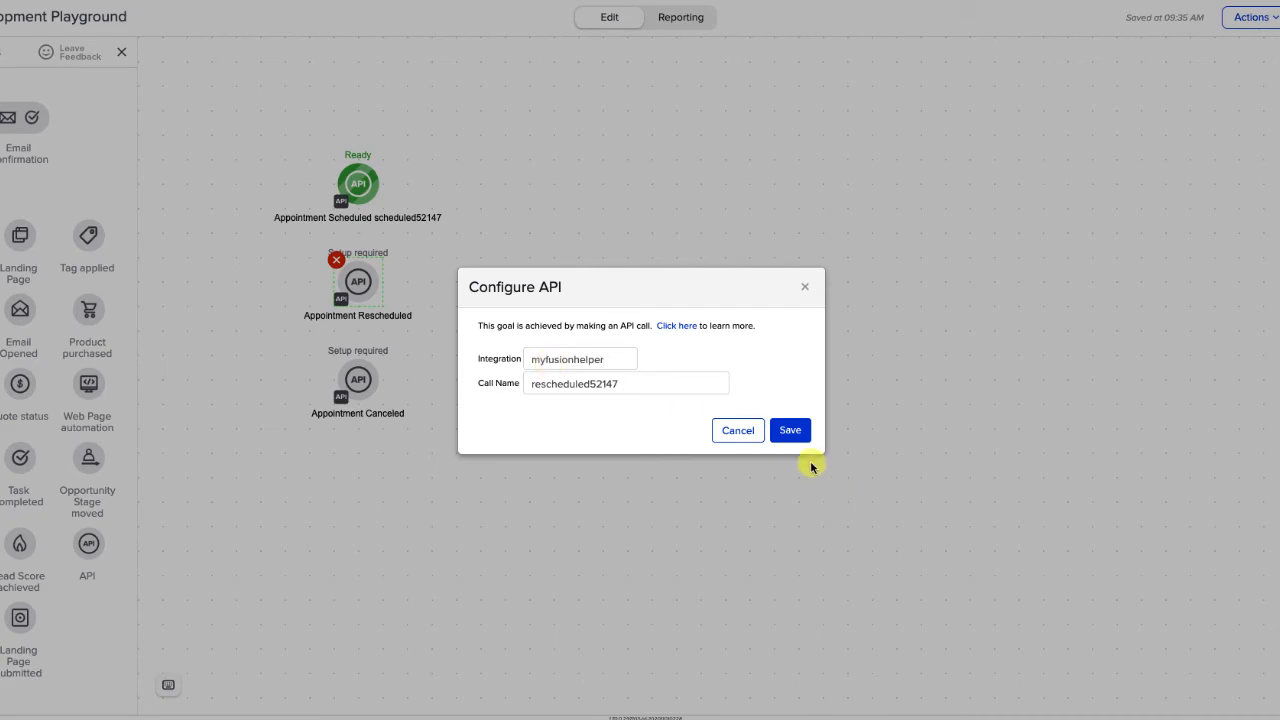
click(785, 431)
Configure the Appointment Canceled goal with integration myfusionhelper and call name canceled52147.
click(358, 386)
double_click(358, 388)
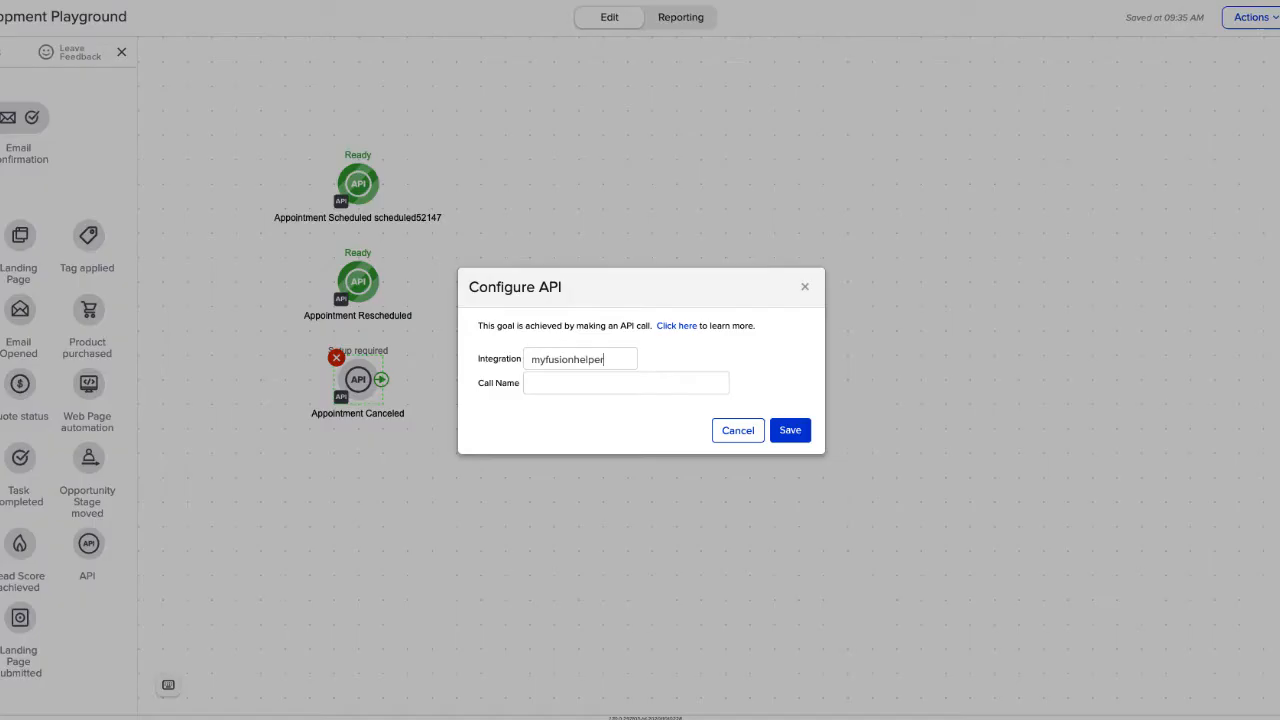
click(604, 382)
text(canceled52147)
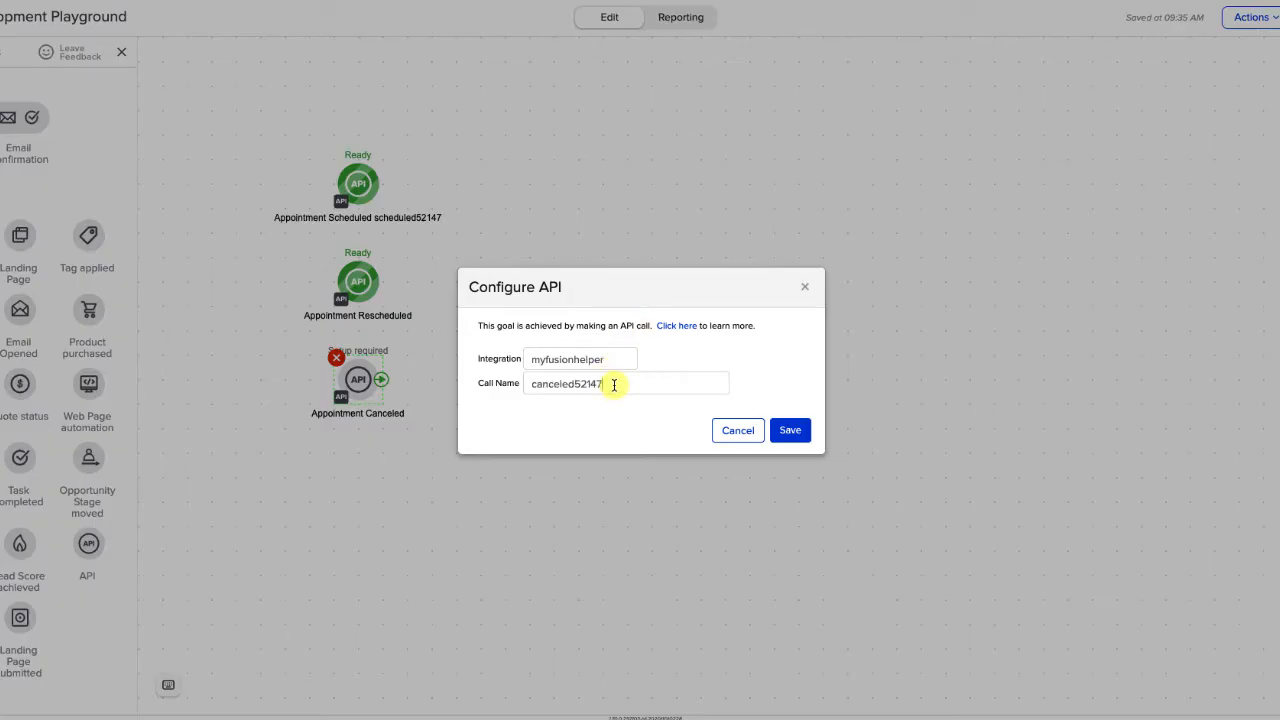
click(773, 431)
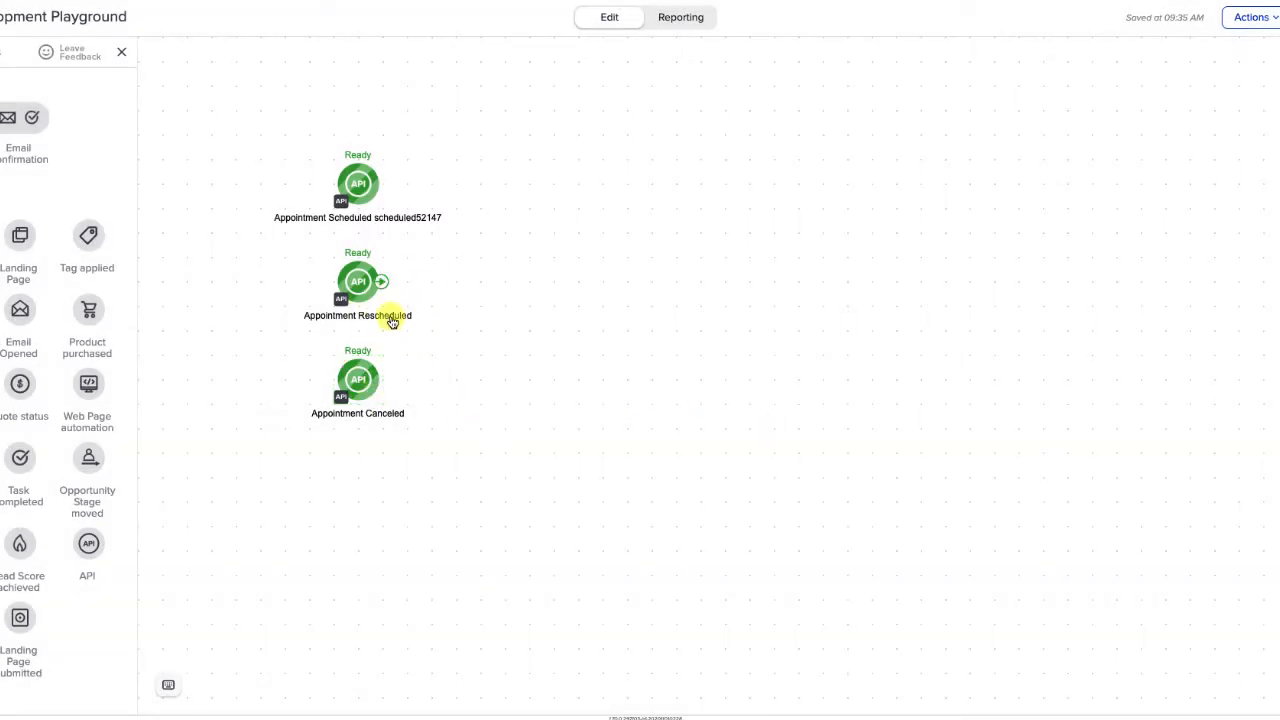
Extend the canceled goal's label to "Appointment Canceled - canceled52147".
double_click(367, 421)
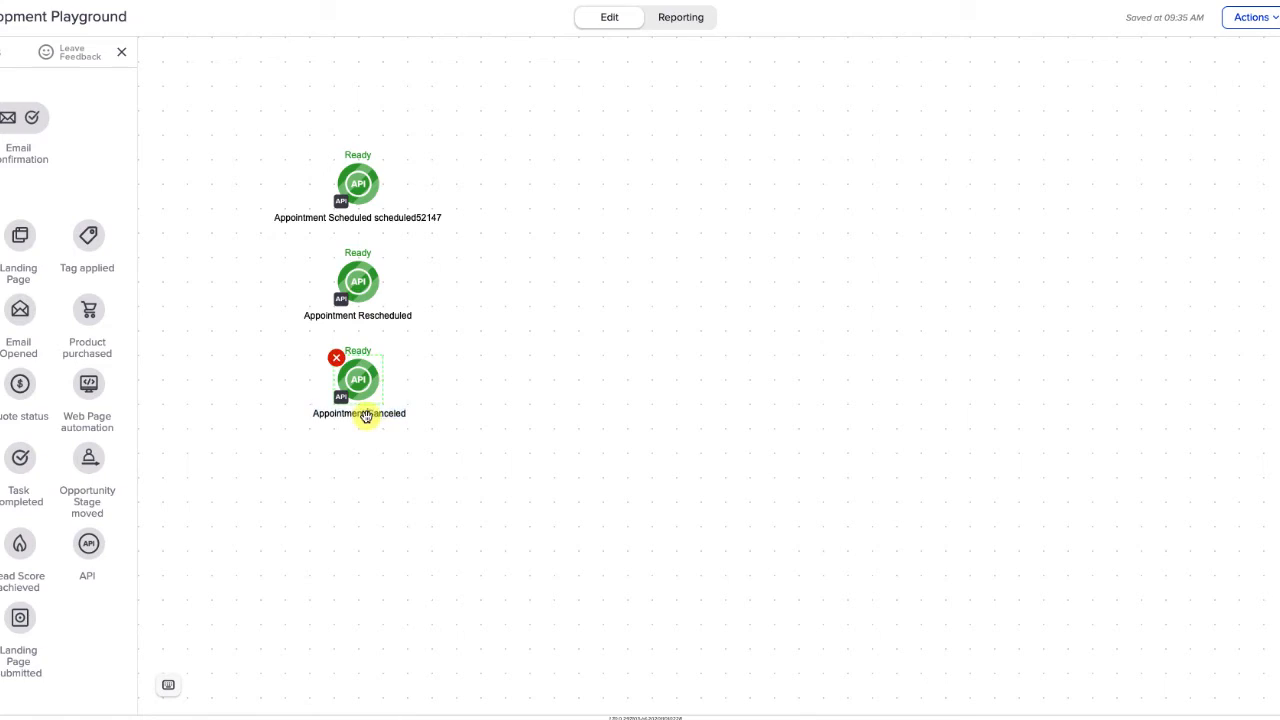
text(-)
text(canceled52147)
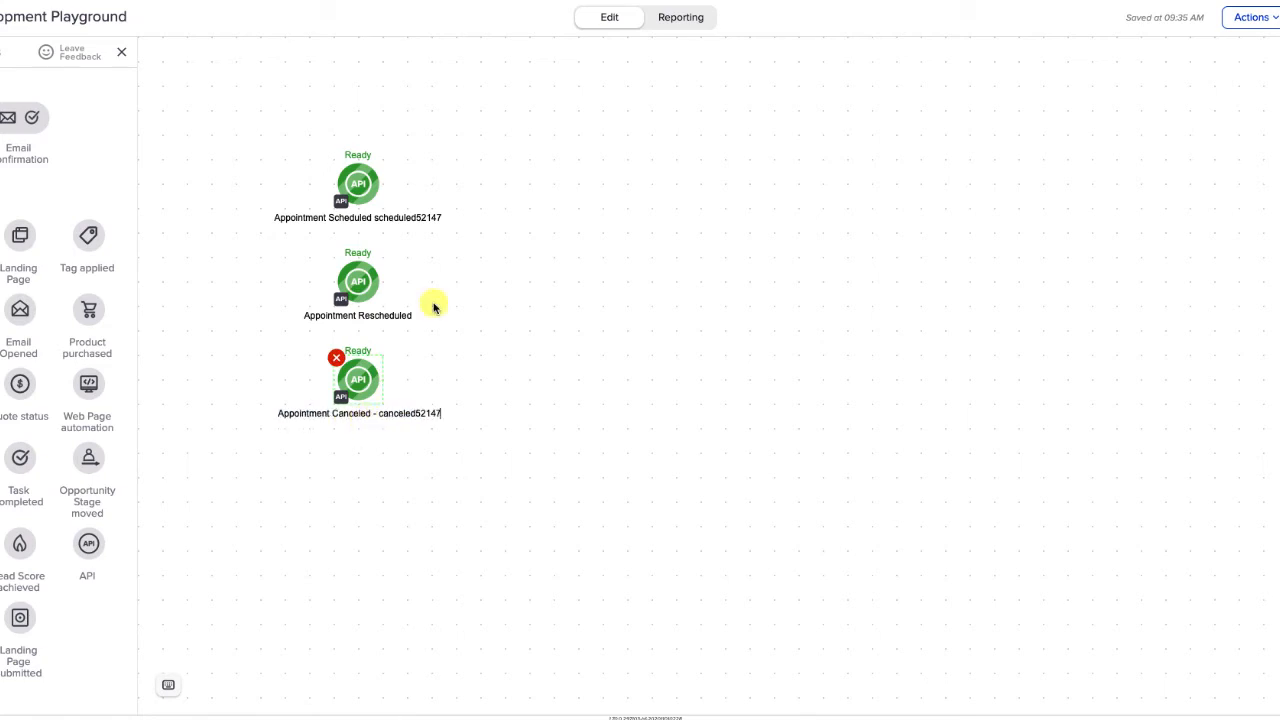
Copy the rescheduled API goal from the TEST helper in MyFusion Solutions and extend the campaign goal's label to "Appointment Rescheduled - rescheduled52147".
key(super+Tab)
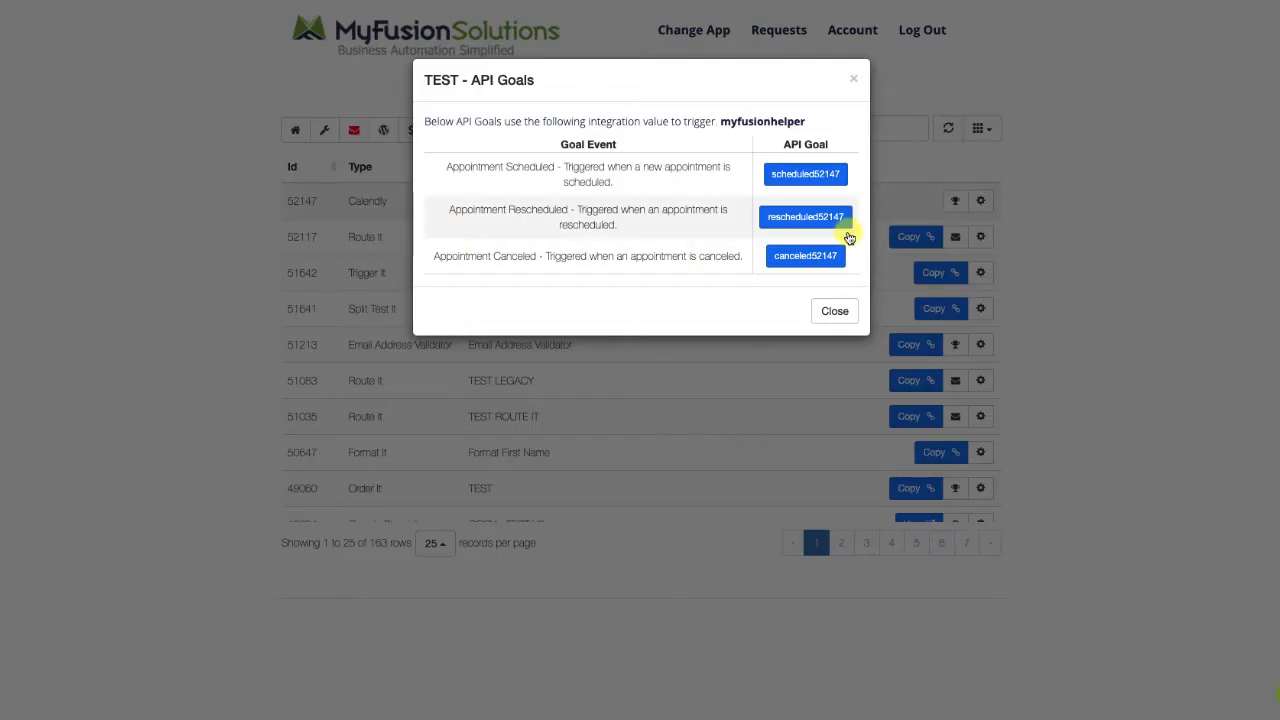
click(820, 219)
key(super+Tab)
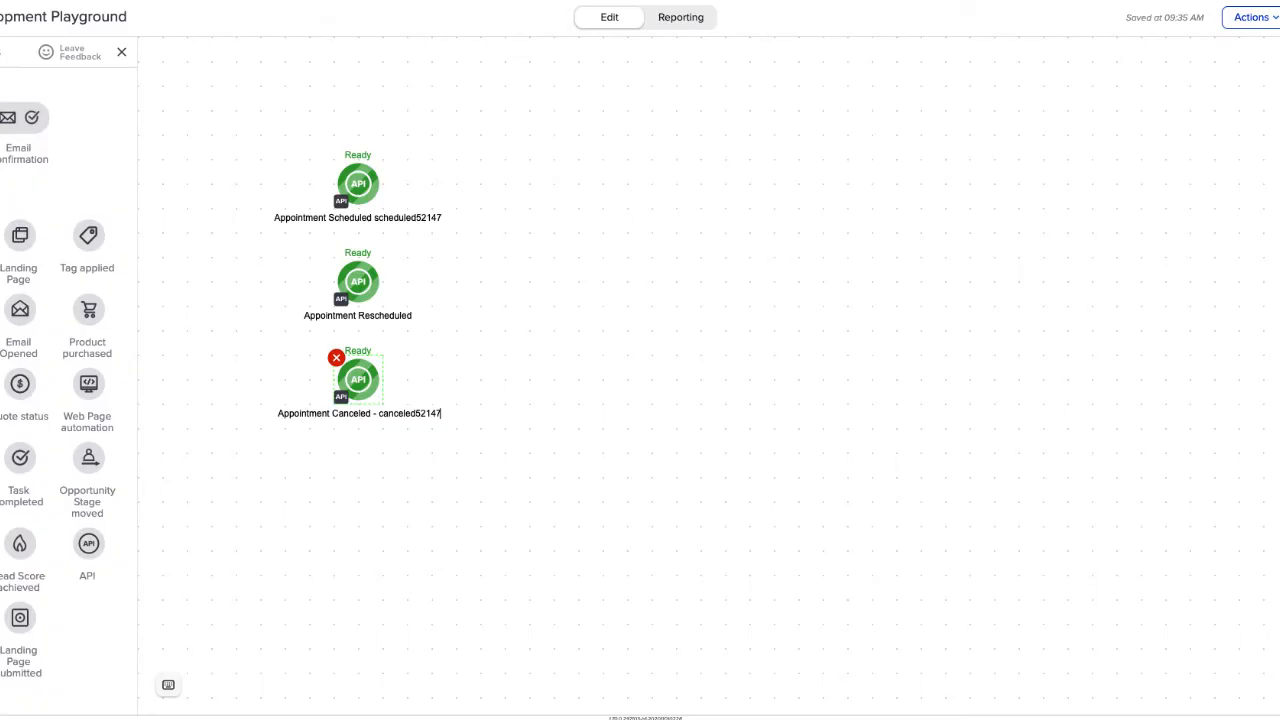
double_click(369, 317)
key(End)
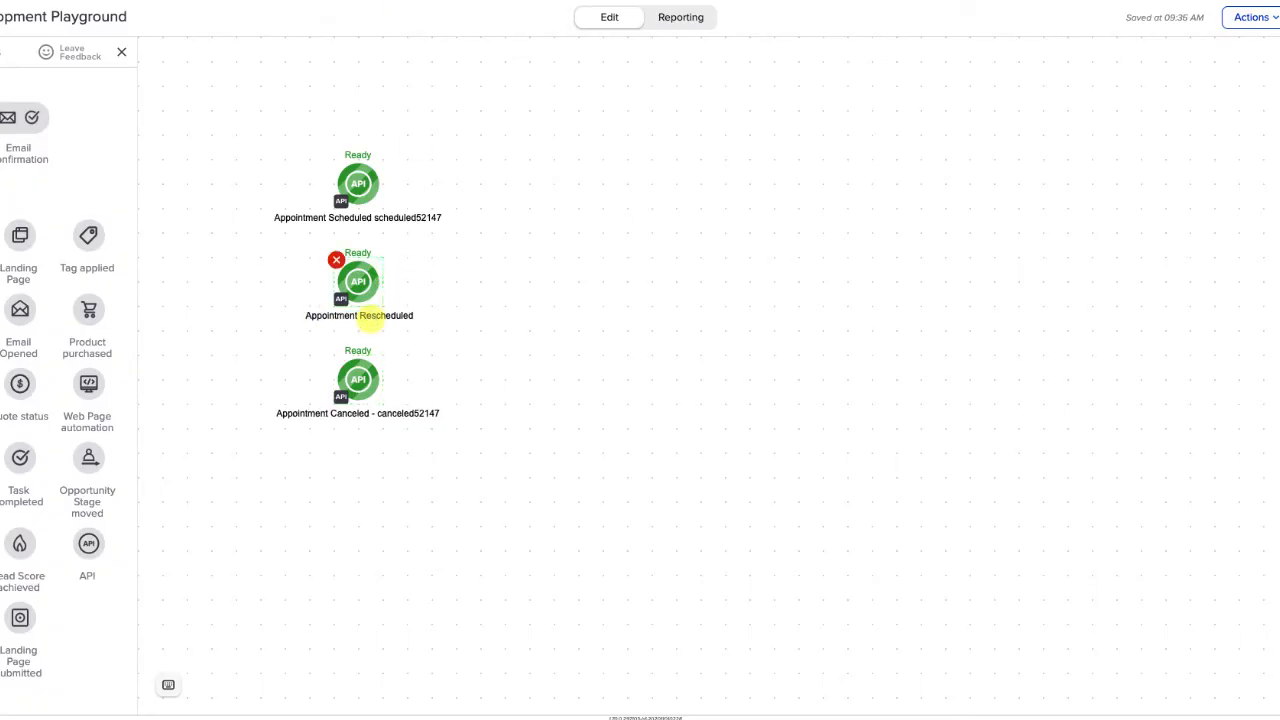
text(-)
key(ctrl+v)
click(449, 271)
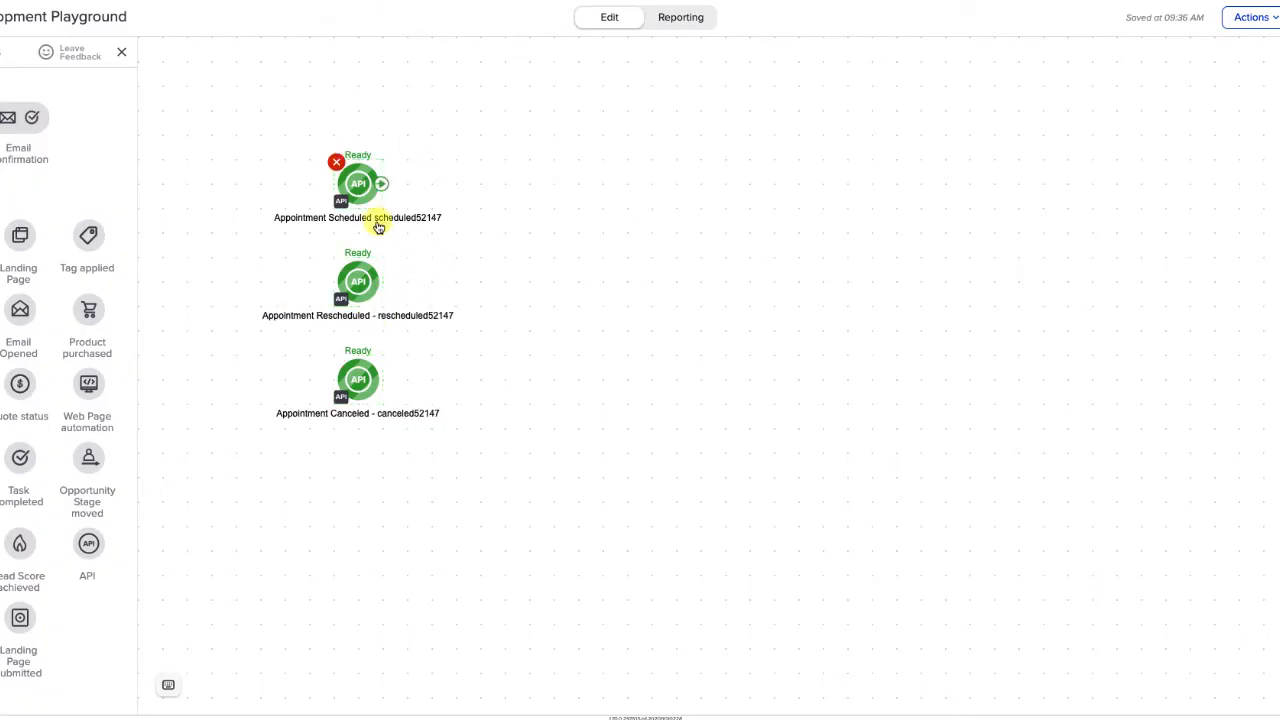
Change the first goal's label to "Appointment Scheduled - scheduled52147" and publish the campaign.
double_click(379, 226)
click(377, 219)
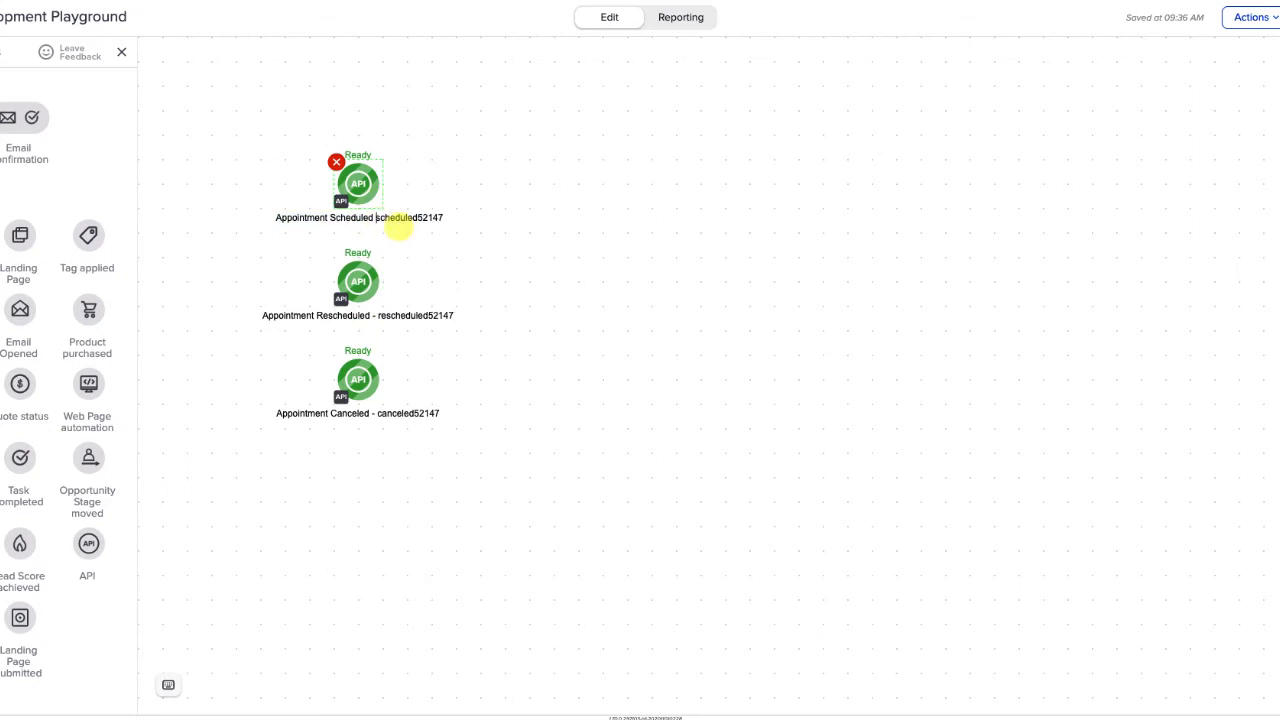
text(-)
click(458, 193)
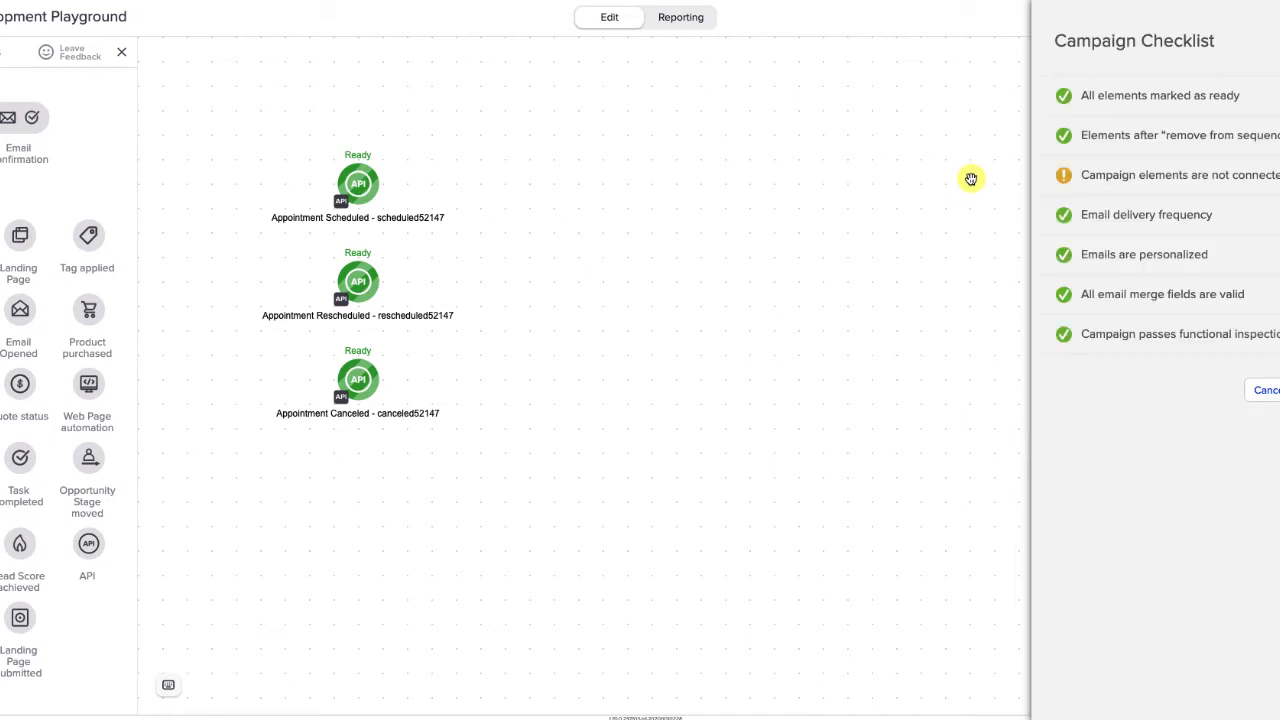
click(1279, 390)
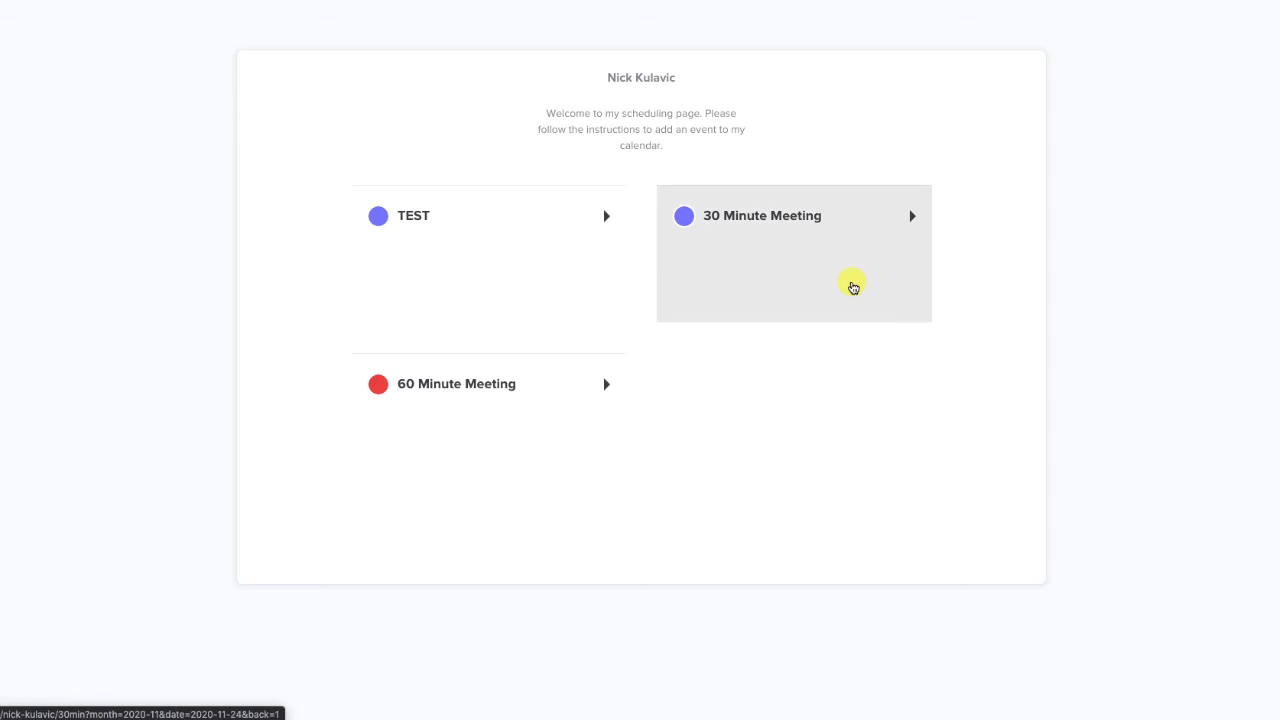
Book a 30 Minute Meeting on the Calendly page for November 24, 2020 at 1:00pm with the details "These are the details for the meeting.".
click(853, 288)
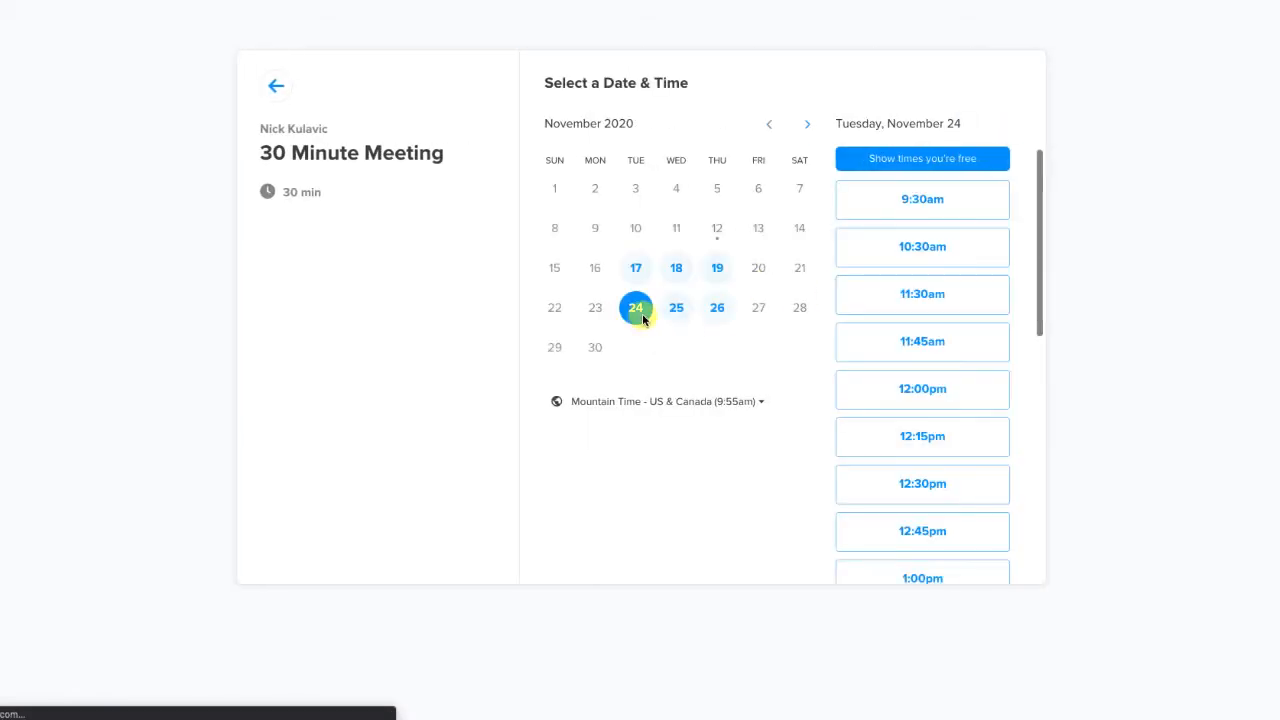
scroll(961, 390, down, 2)
click(931, 451)
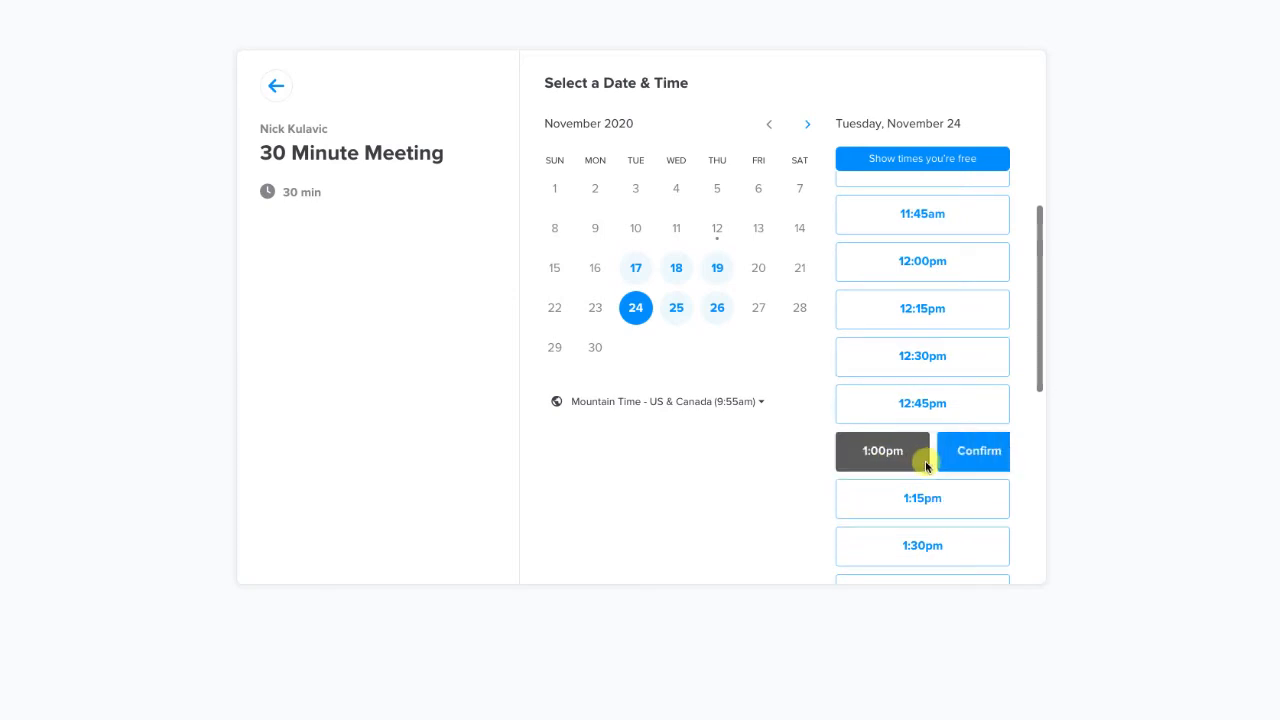
click(958, 451)
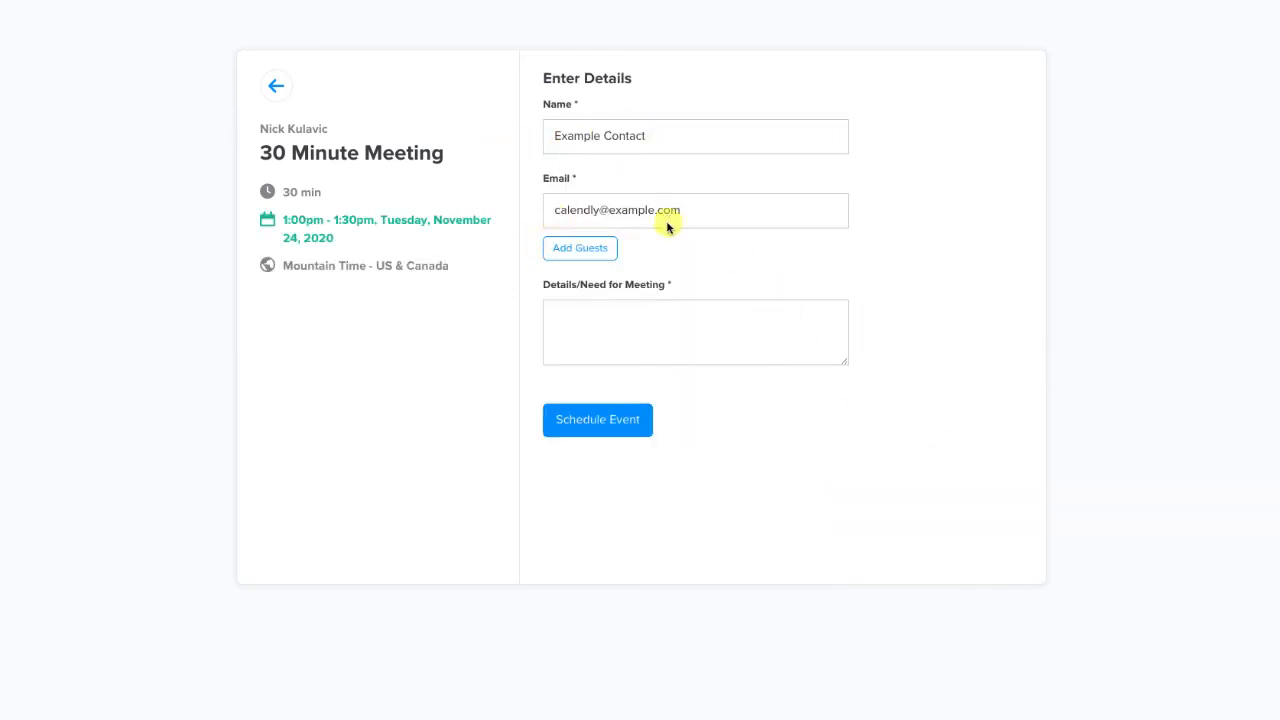
click(631, 353)
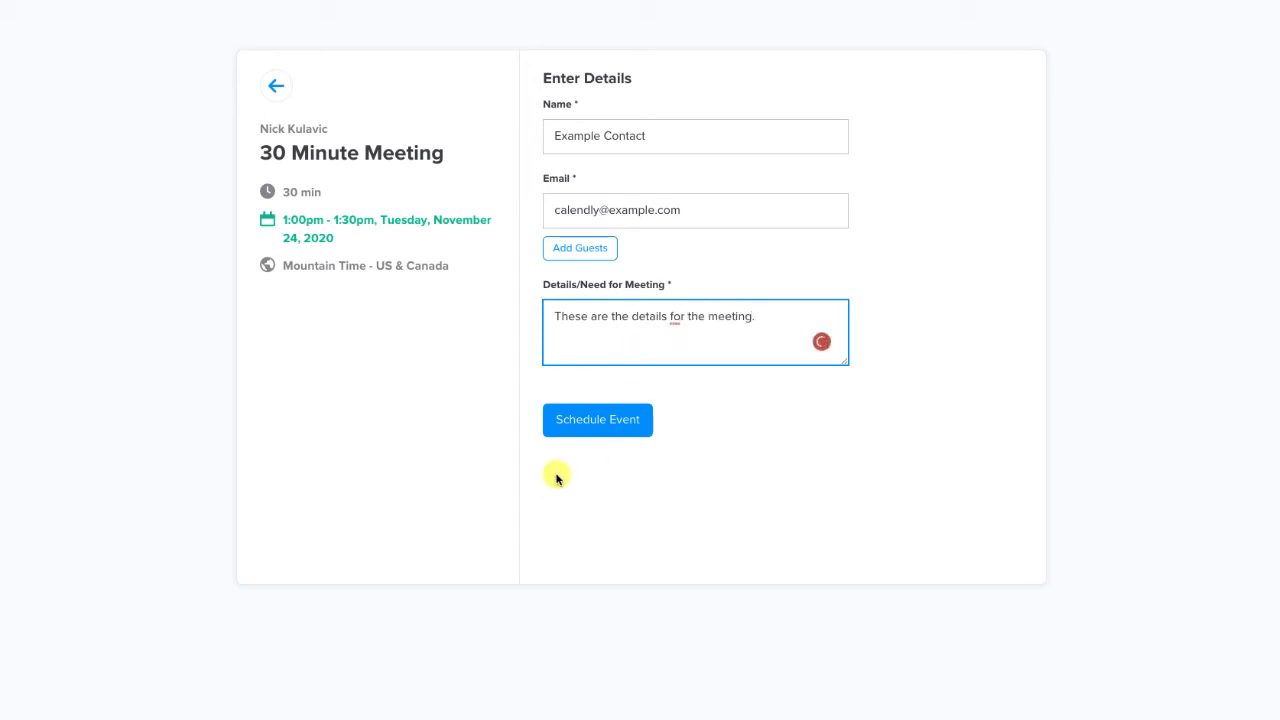
click(603, 420)
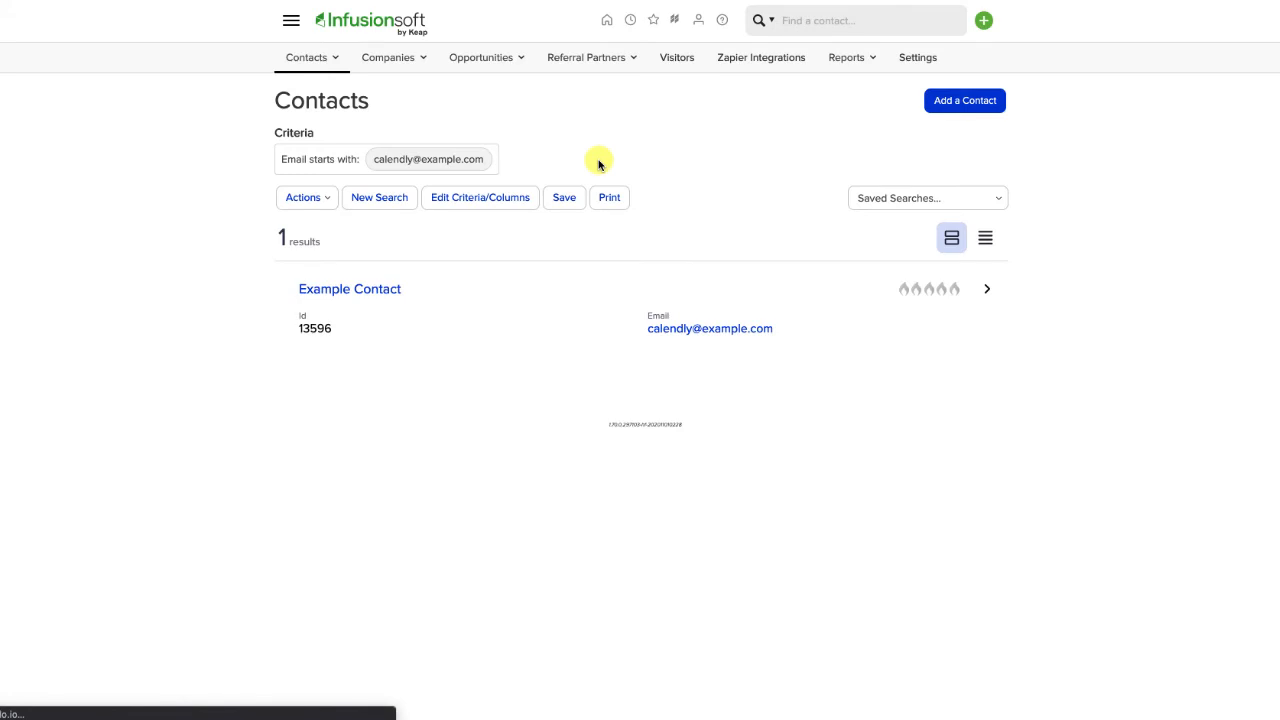
Open the example contact's 30 Minute Meeting appointment in Infusionsoft and read through its creation notes.
mouse_move(589, 294)
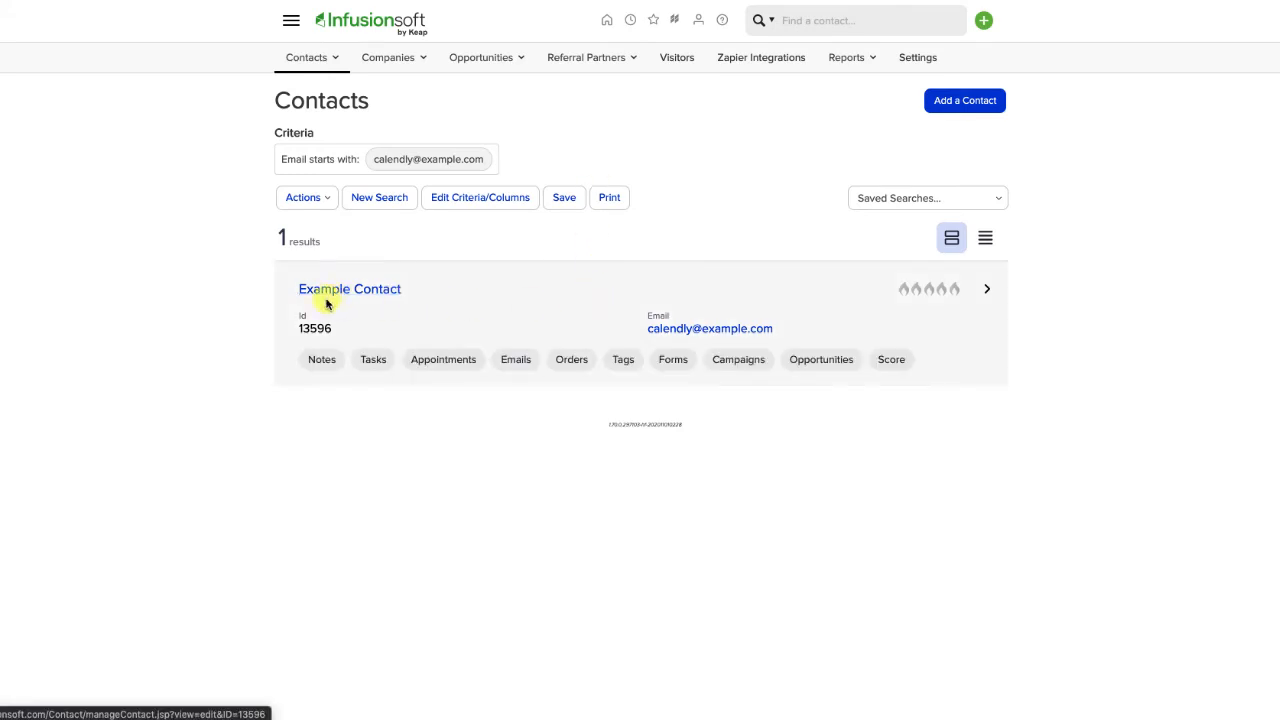
click(430, 366)
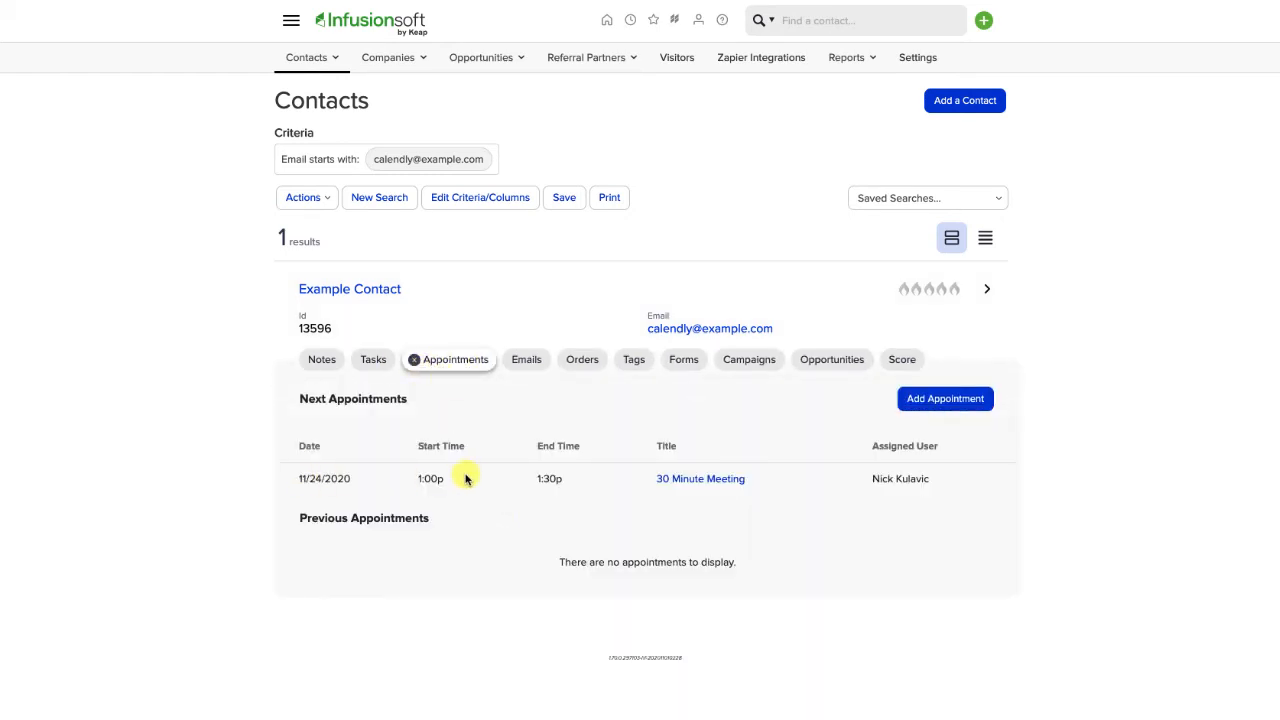
click(689, 482)
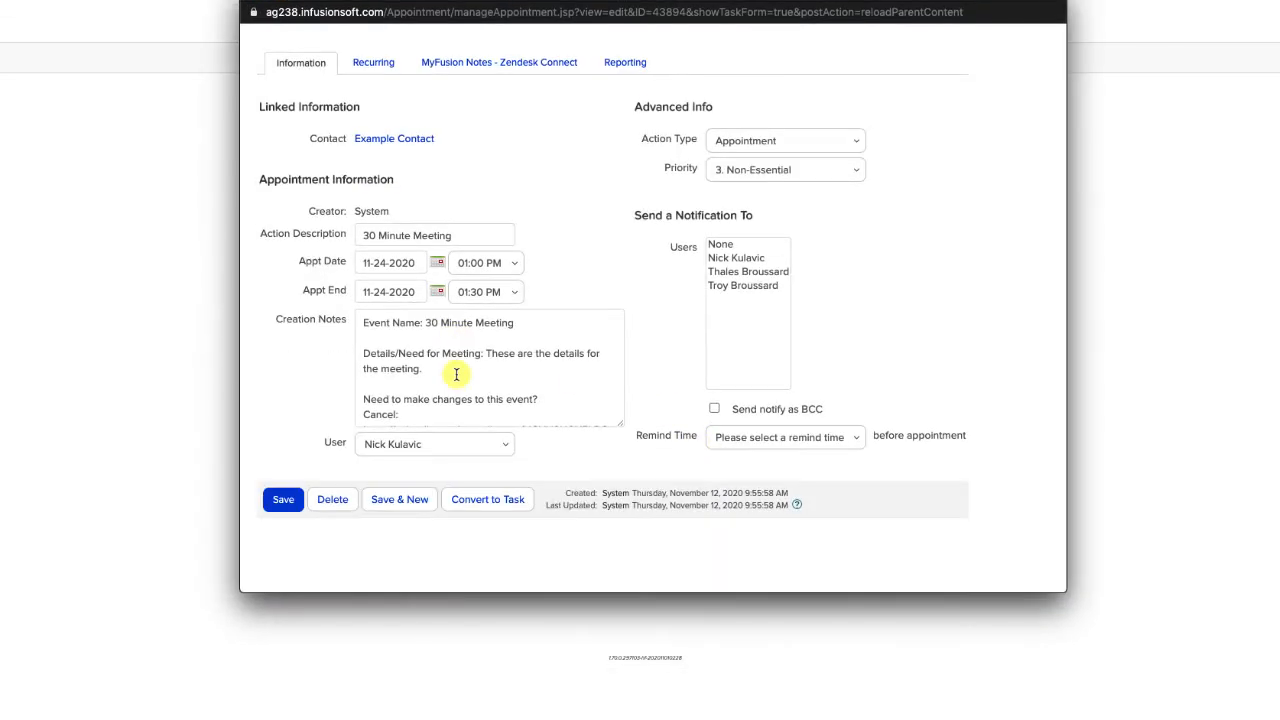
scroll(471, 390, down, 3)
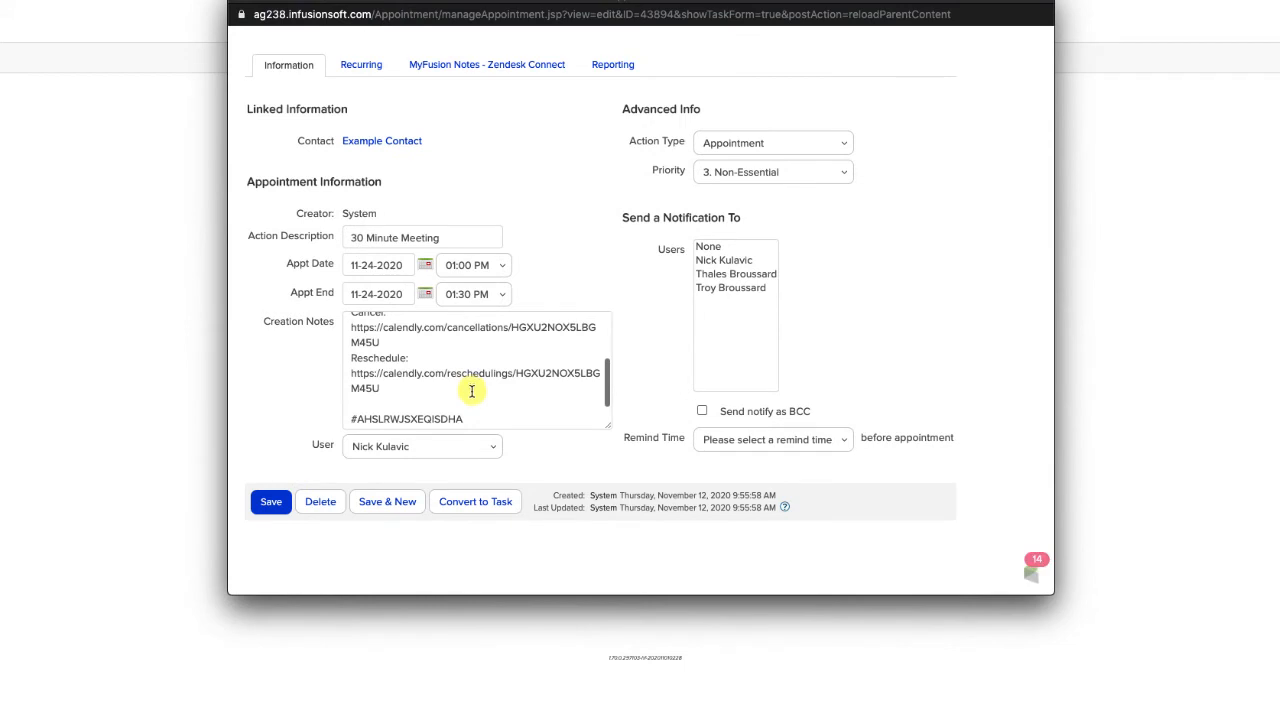
Review the cancel and reschedule links in the appointment's creation notes and check the example contact's campaign history.
scroll(471, 392, up, 2)
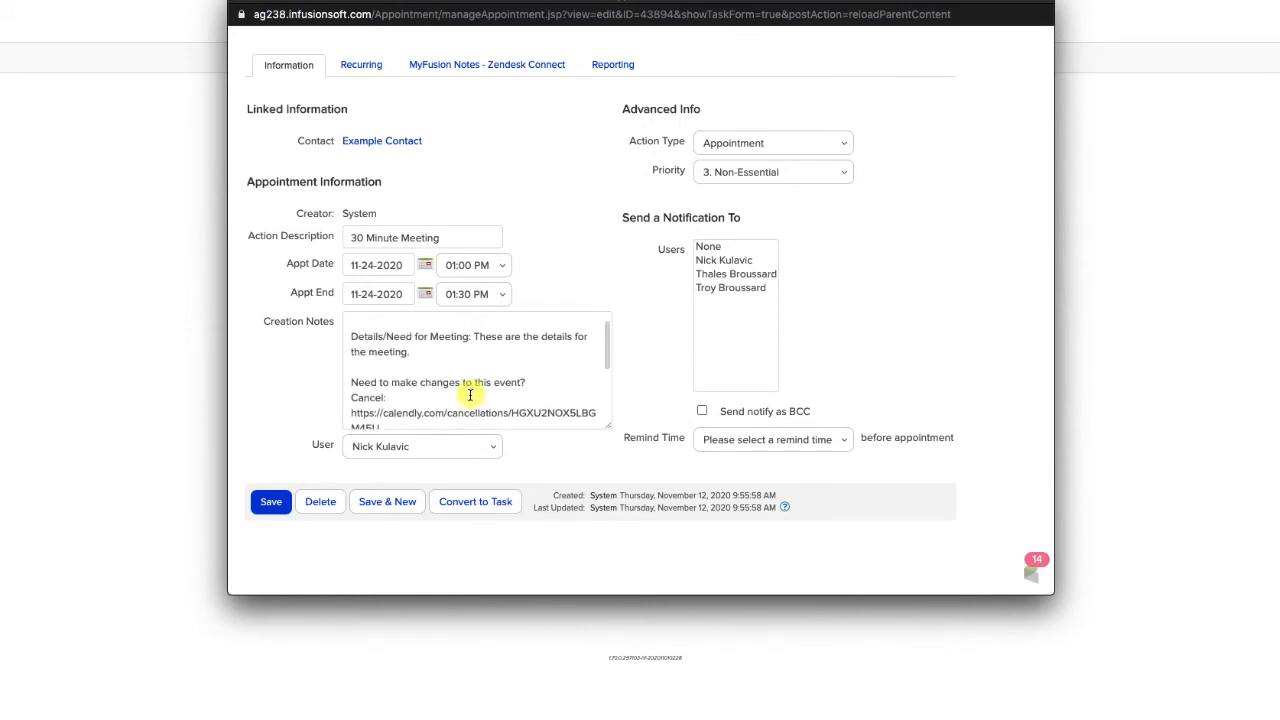
scroll(462, 370, down, 2)
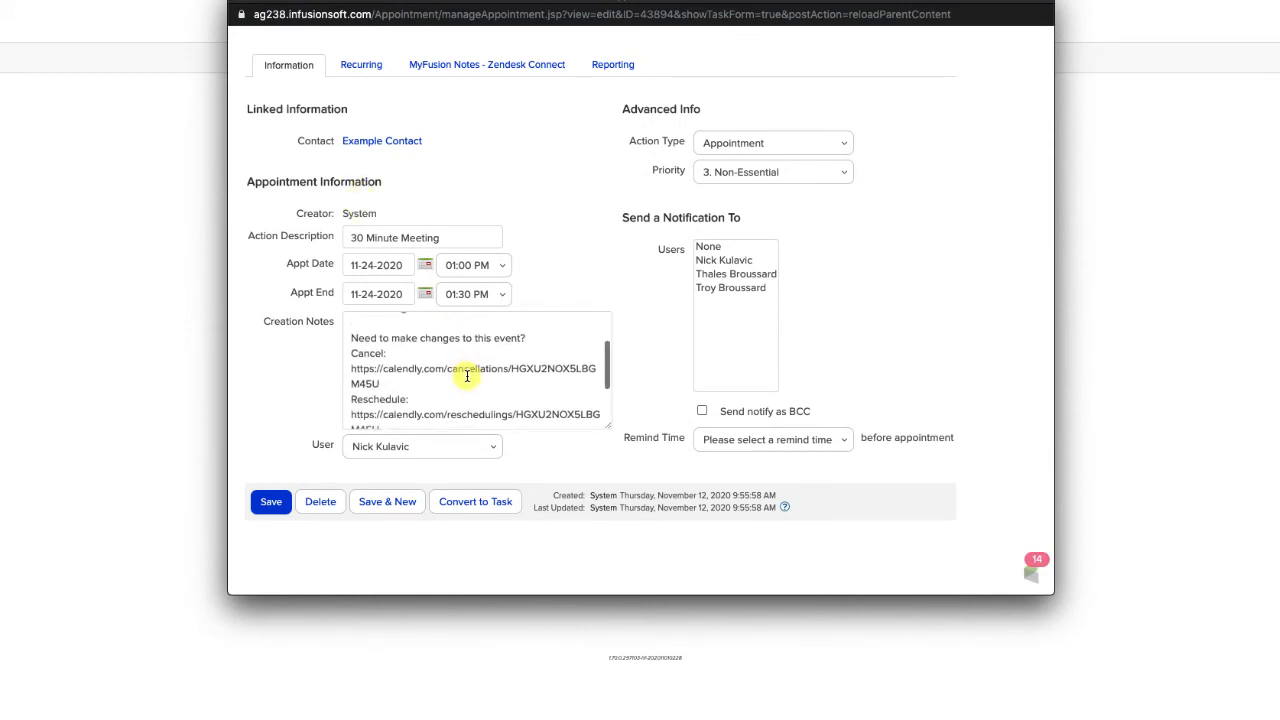
scroll(386, 394, down, 3)
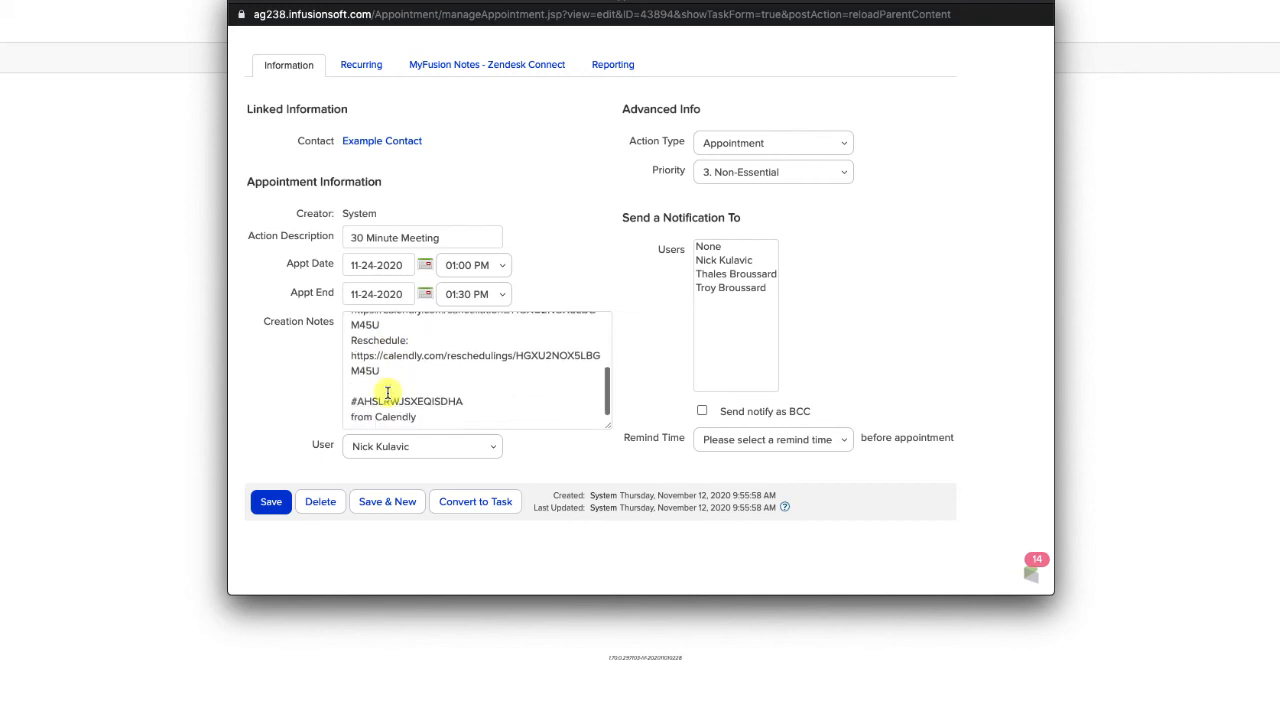
scroll(387, 393, up, 5)
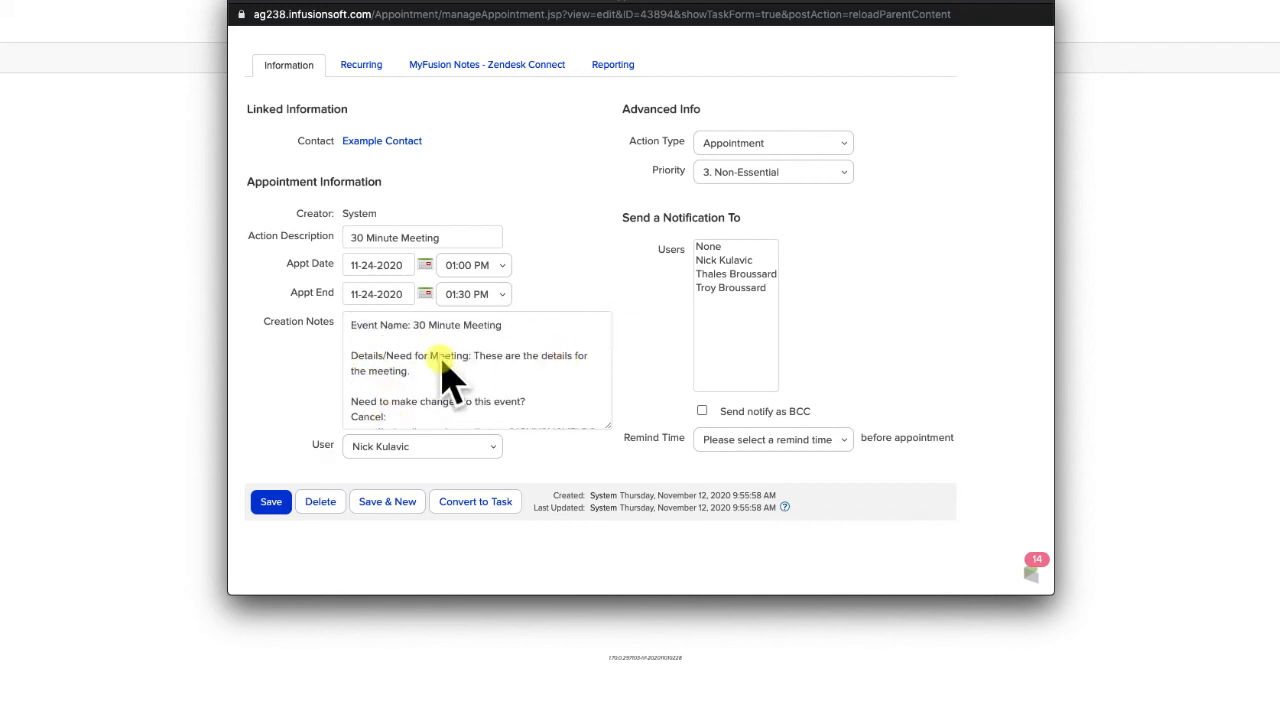
scroll(447, 375, down, 3)
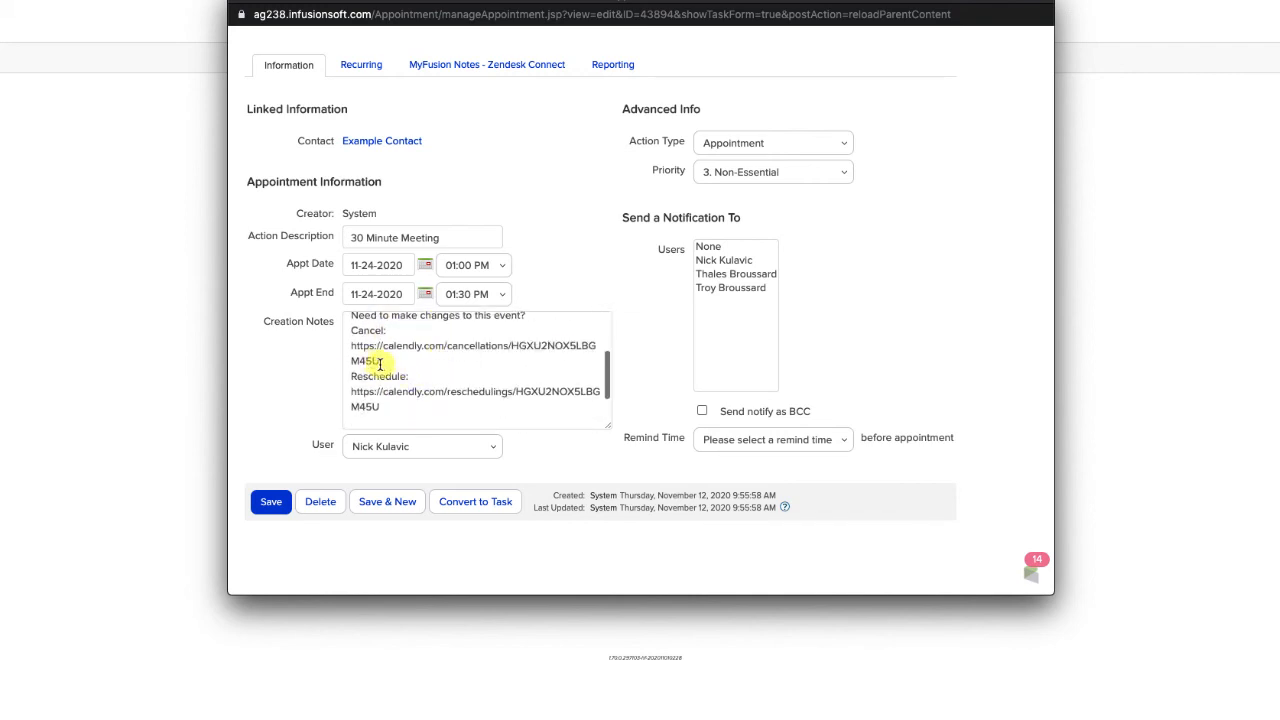
click(240, 6)
click(740, 359)
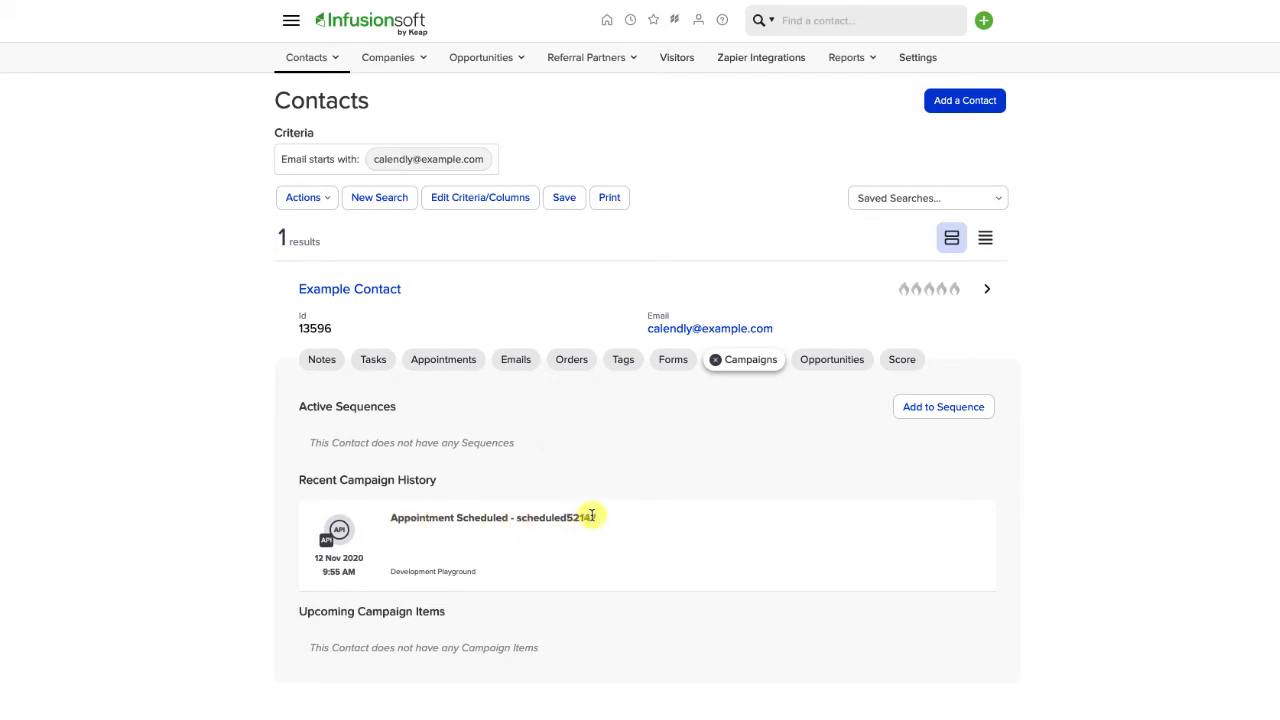
Copy the reschedule link from the 30 Minute Meeting appointment's creation notes and open it in Calendly.
click(447, 362)
click(697, 479)
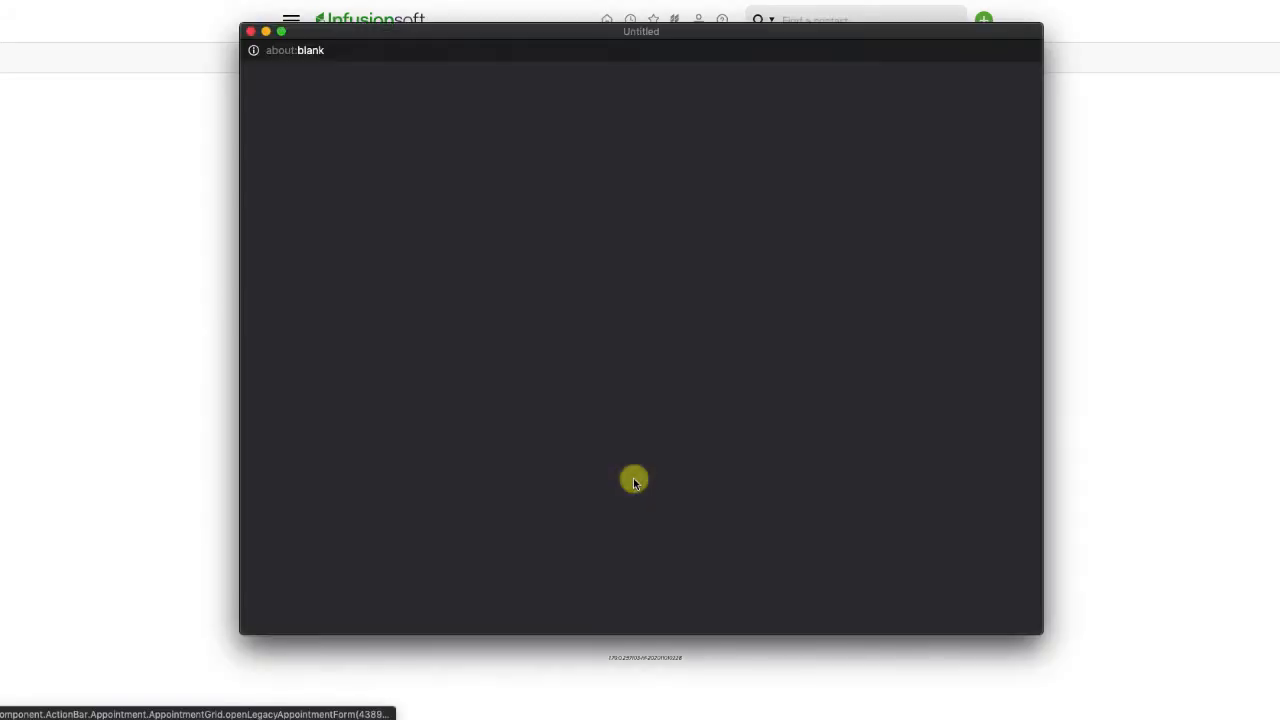
scroll(398, 391, down, 3)
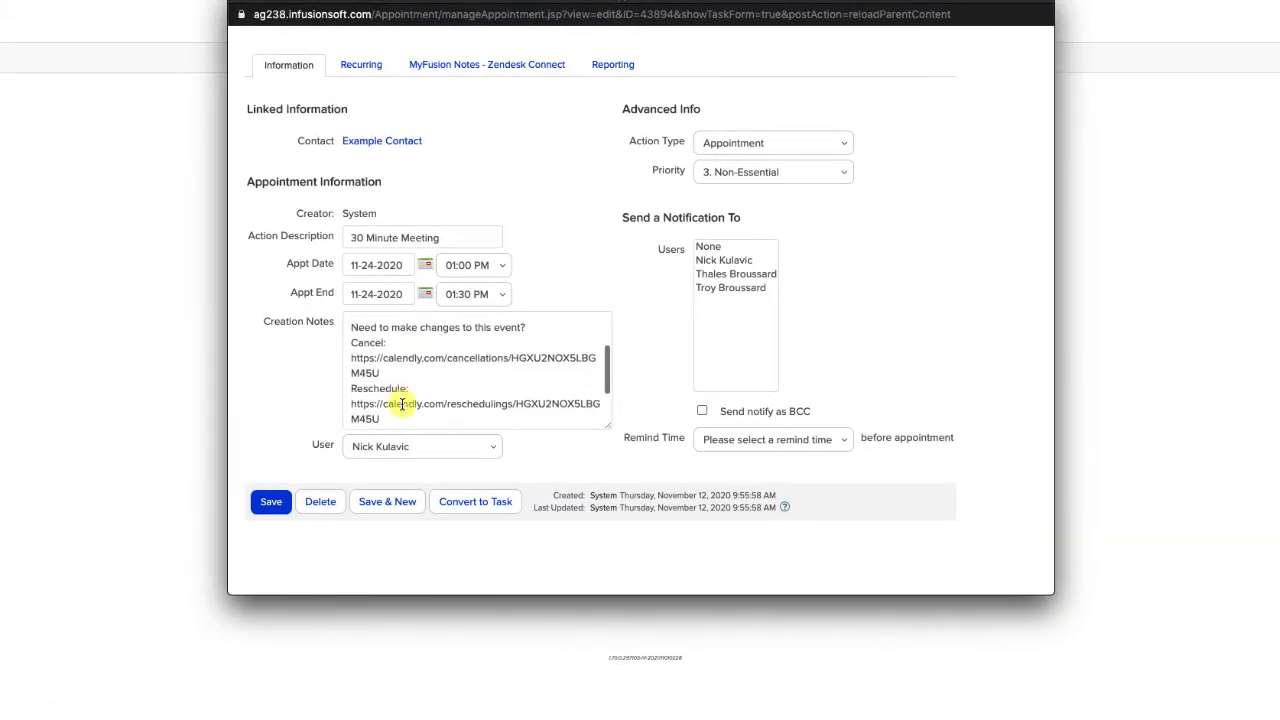
scroll(403, 404, down, 1)
drag(401, 402, 340, 384)
key(super+c)
key(super+w)
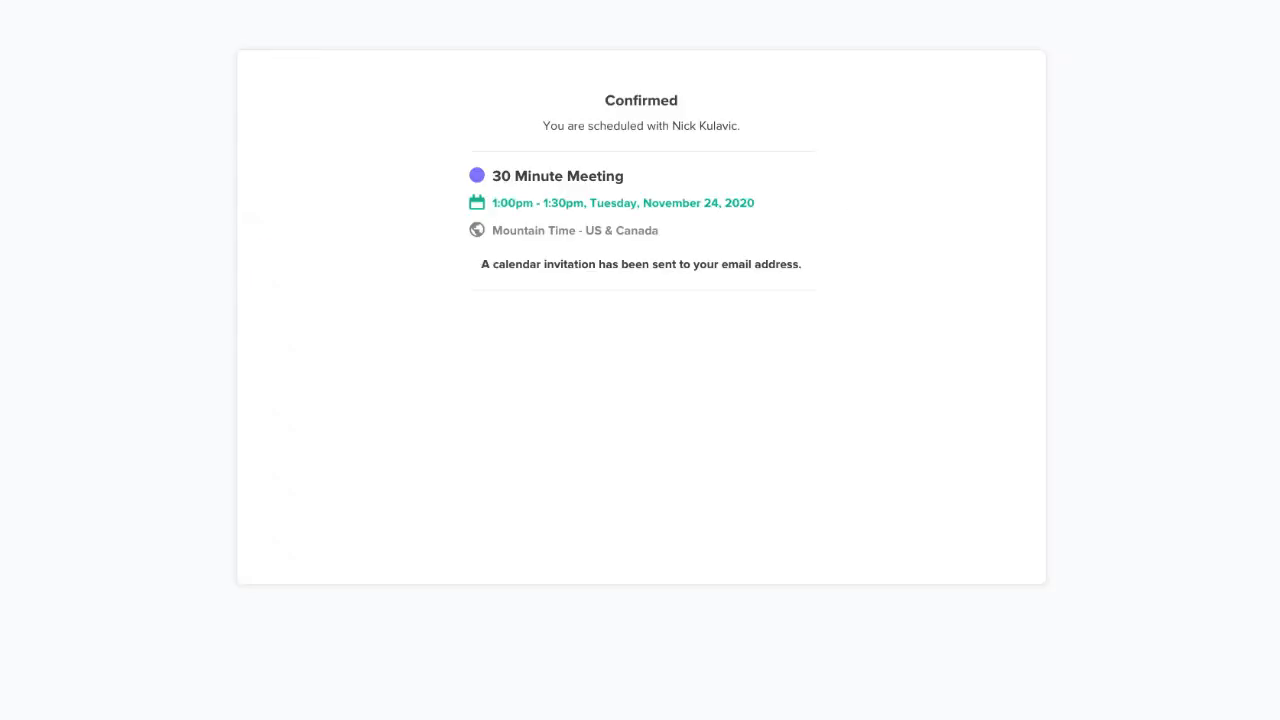
key(super+l)
key(super+v)
key(Return)
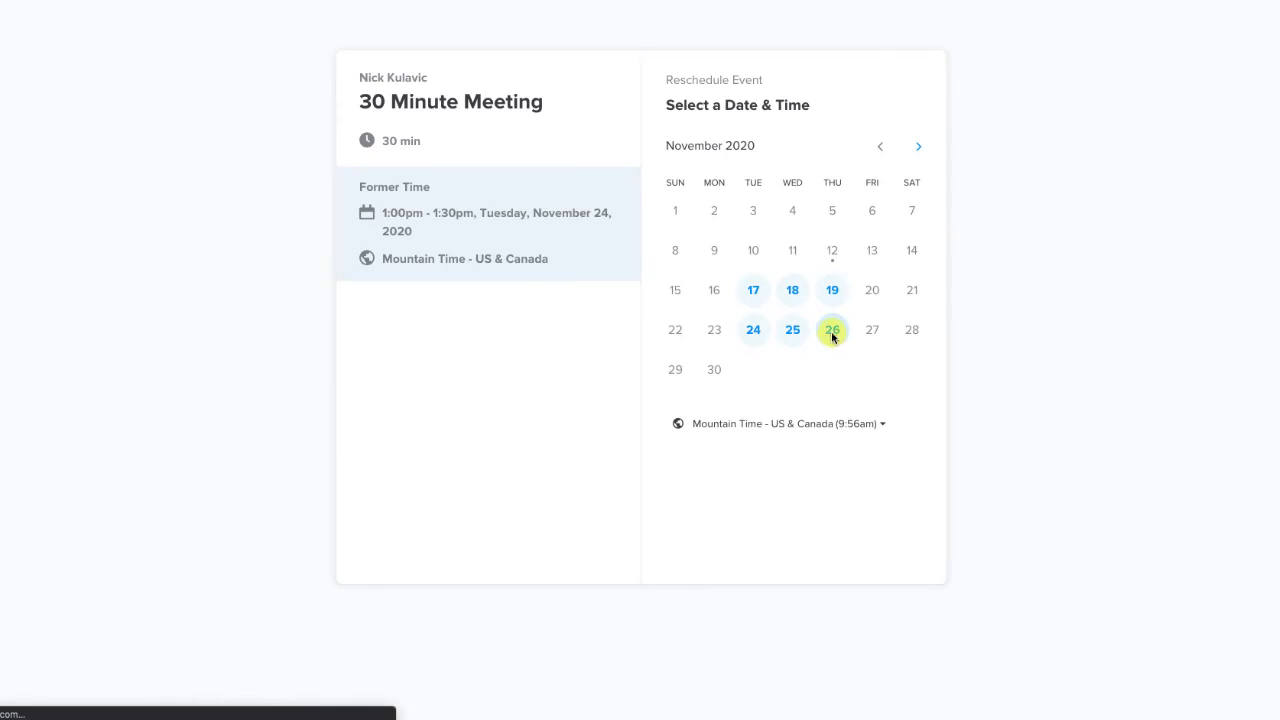
Reschedule the 30 Minute Meeting to November 26, 2020 at 10:45am with the reason "Reschedule Change".
click(831, 331)
click(936, 204)
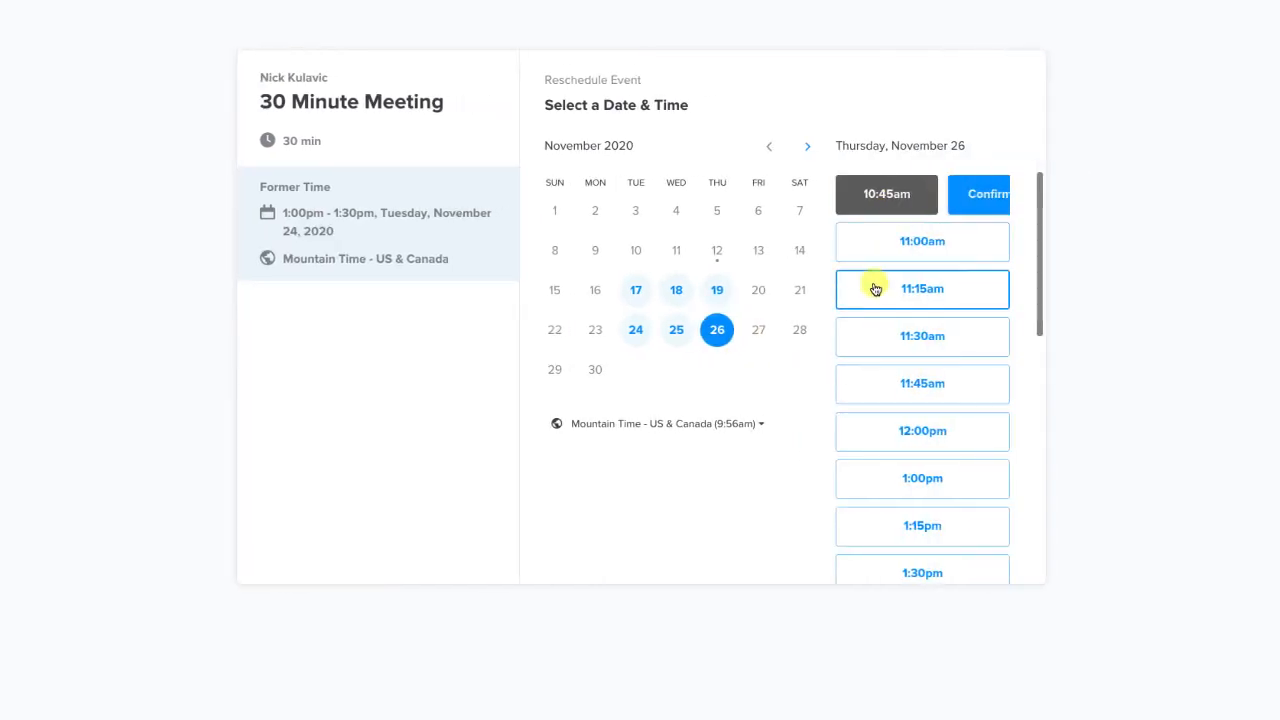
click(938, 210)
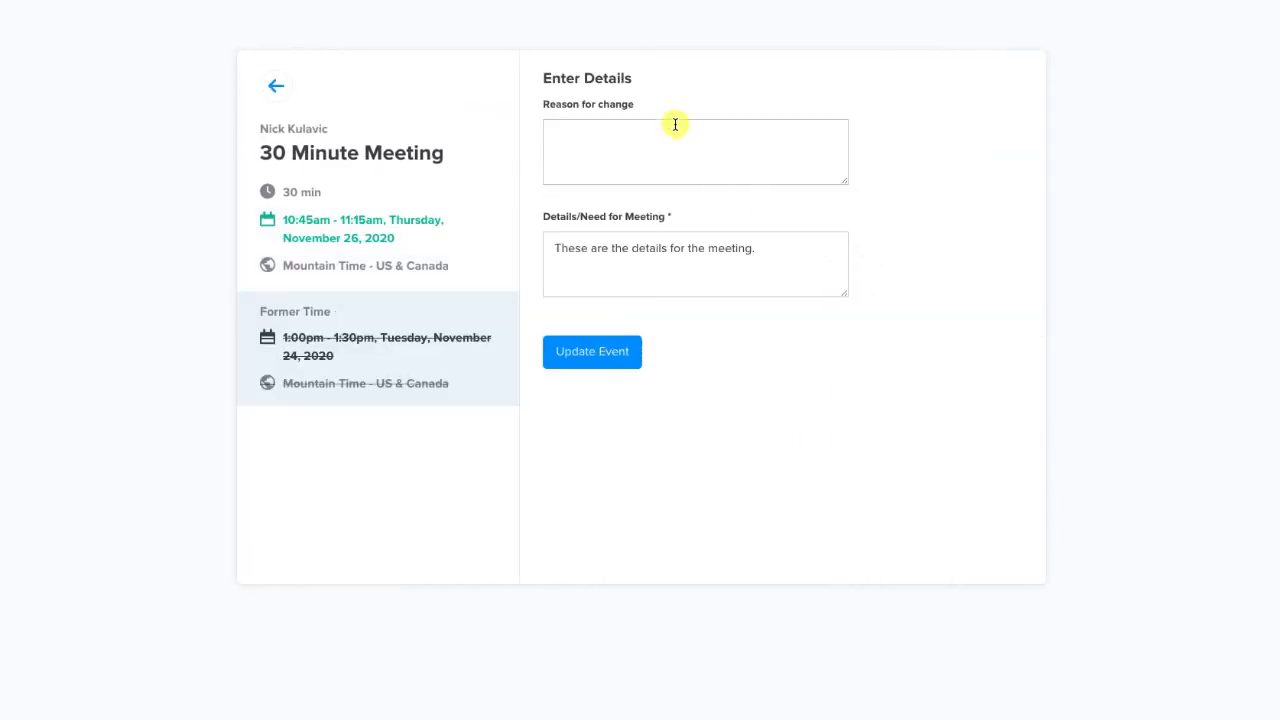
click(664, 142)
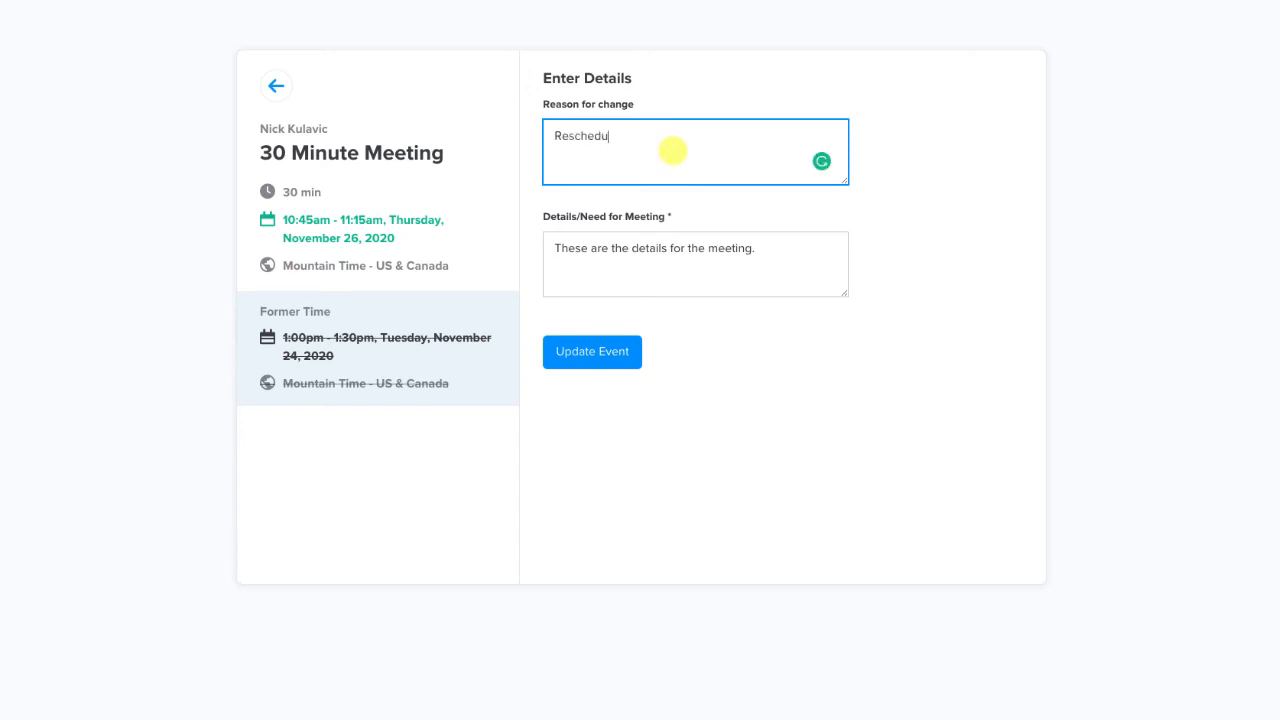
text(Reschedule Change)
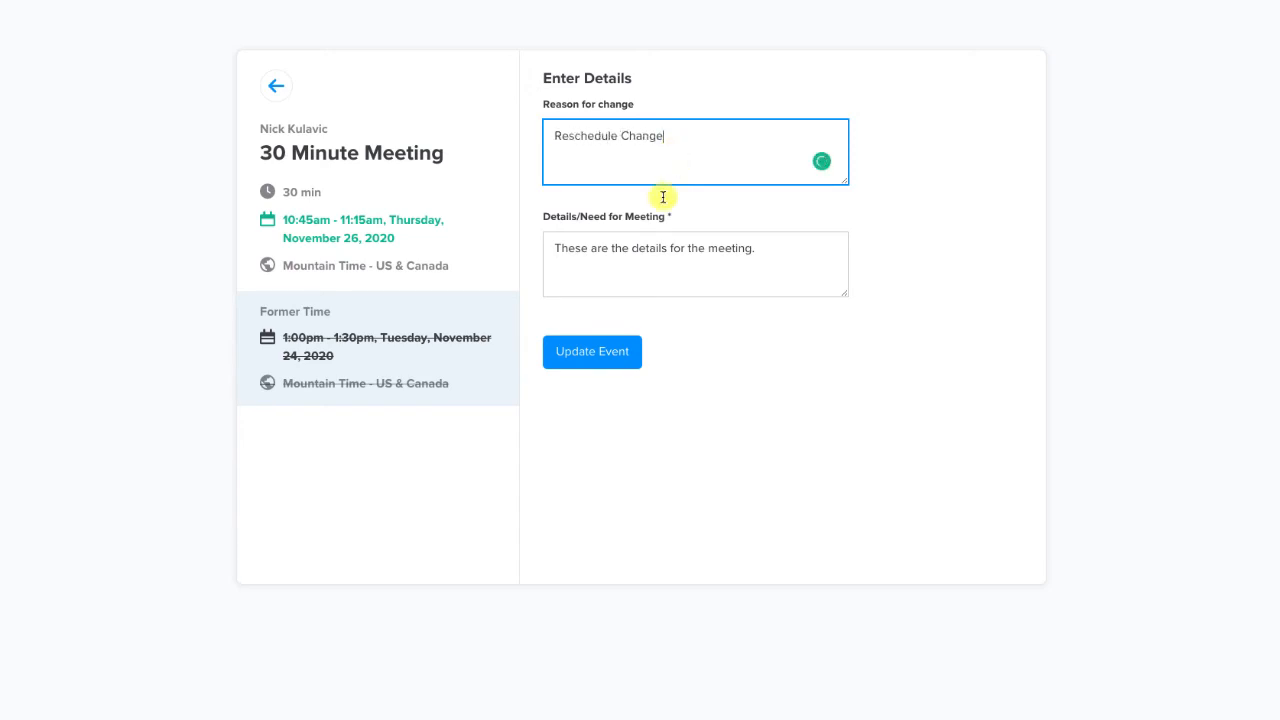
click(581, 350)
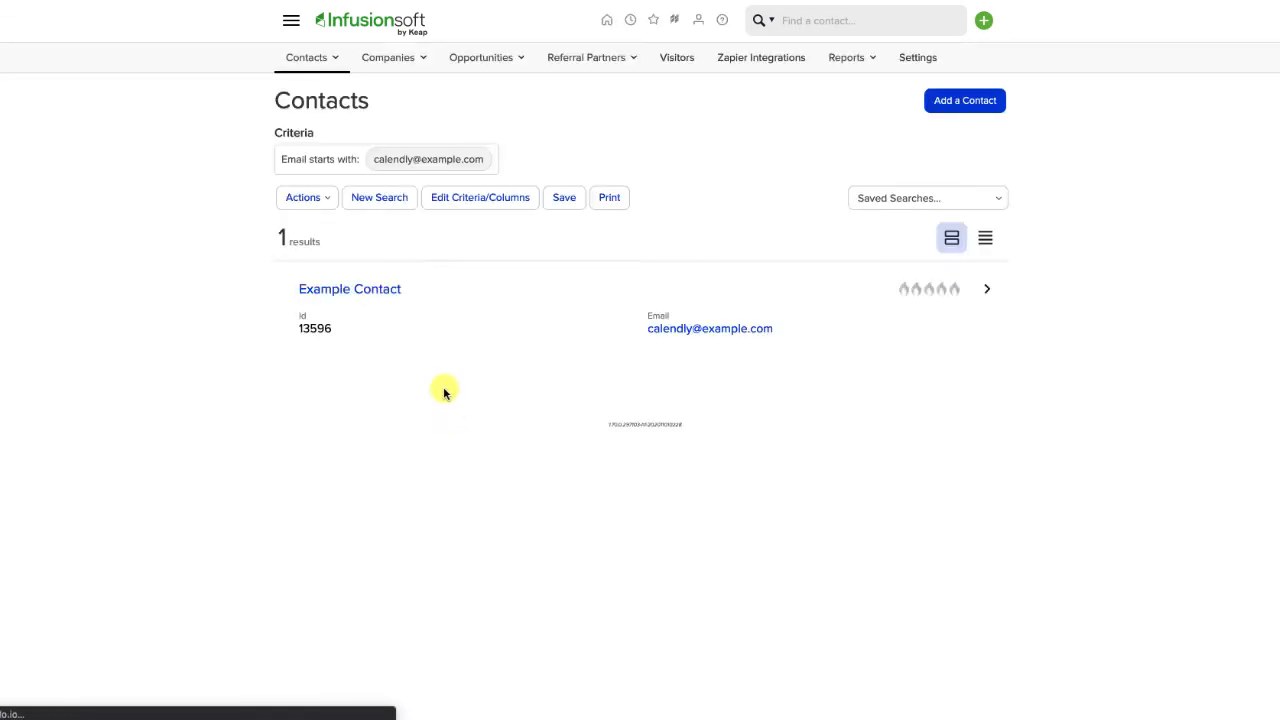
In Infusionsoft, check the example contact's campaign history and read the rescheduled 30 Minute Meeting's creation notes.
click(437, 364)
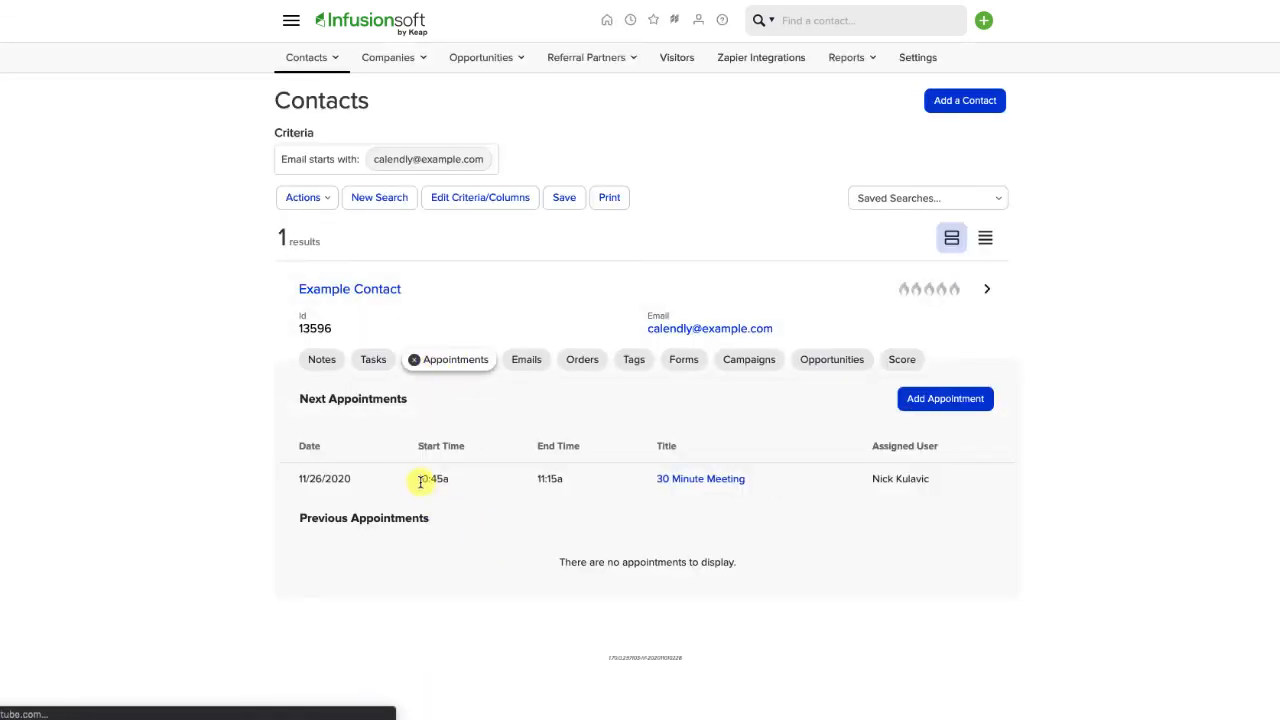
click(740, 362)
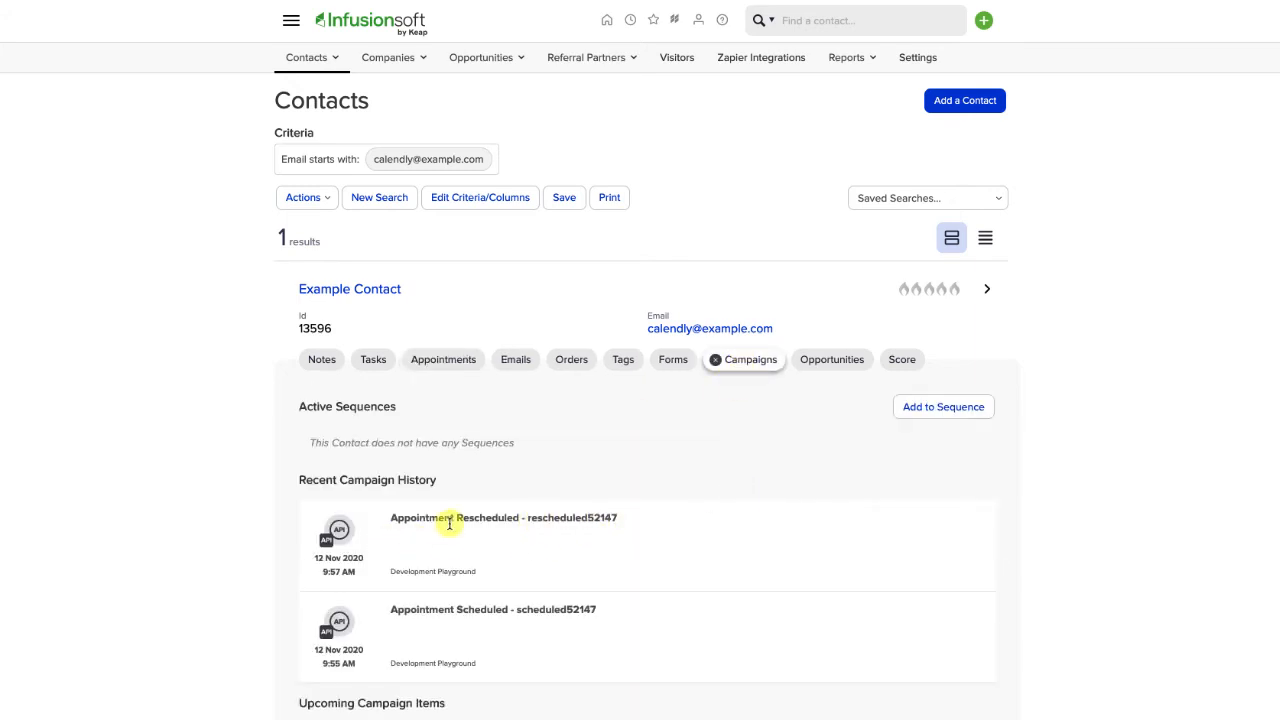
click(440, 362)
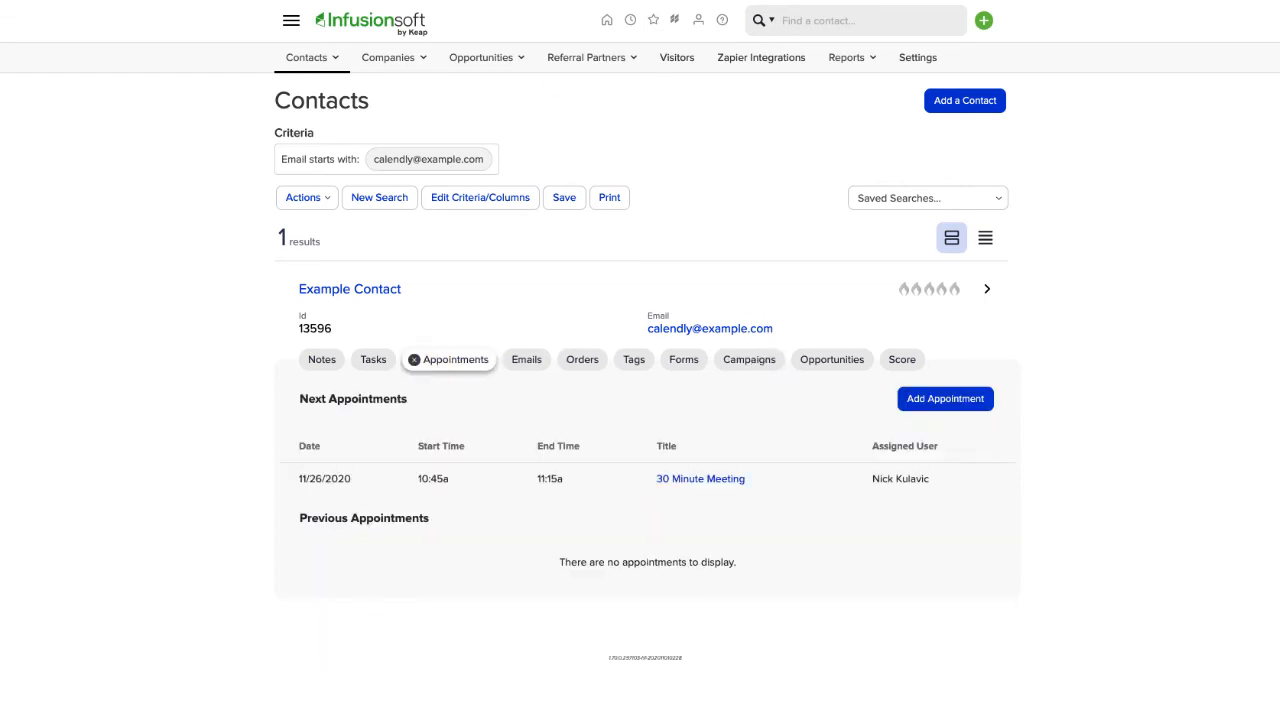
click(682, 480)
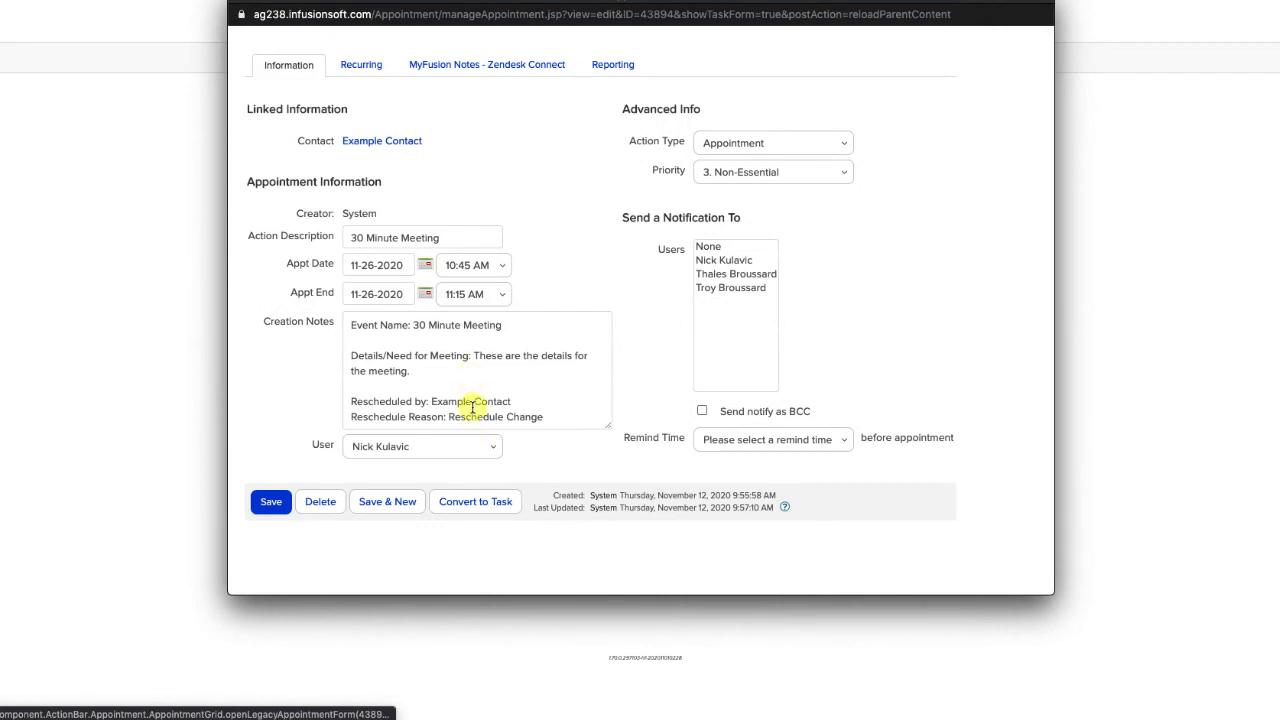
scroll(492, 393, down, 3)
scroll(490, 385, down, 2)
scroll(490, 375, up, 5)
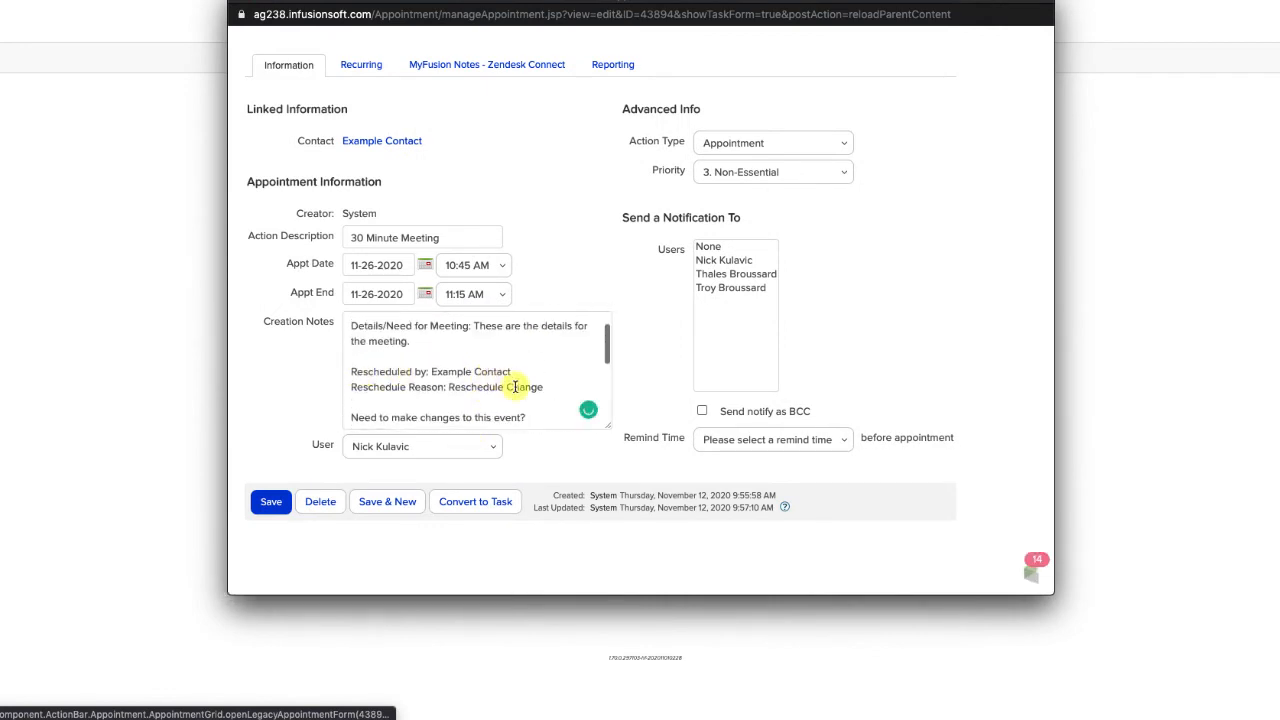
Copy the cancellation link from the rescheduled appointment's creation notes and open it in Calendly.
scroll(518, 388, down, 3)
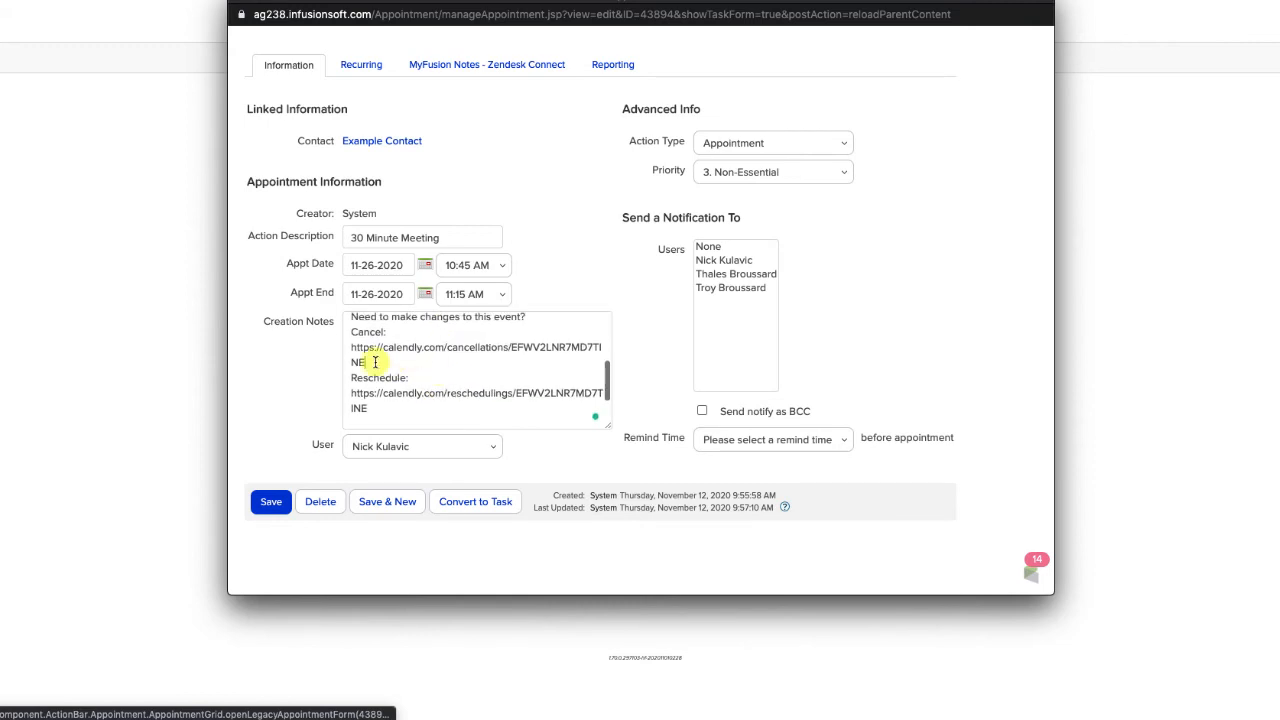
drag(374, 363, 338, 349)
click(186, 342)
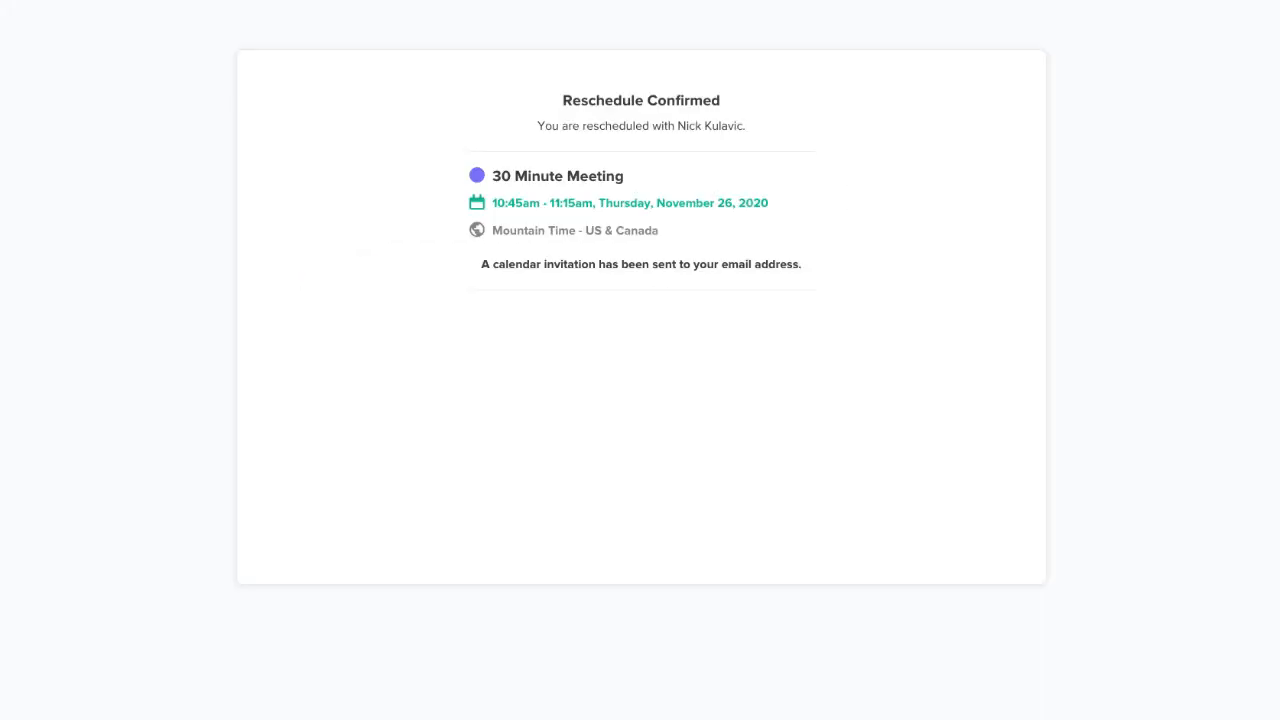
key(super+v)
key(Return)
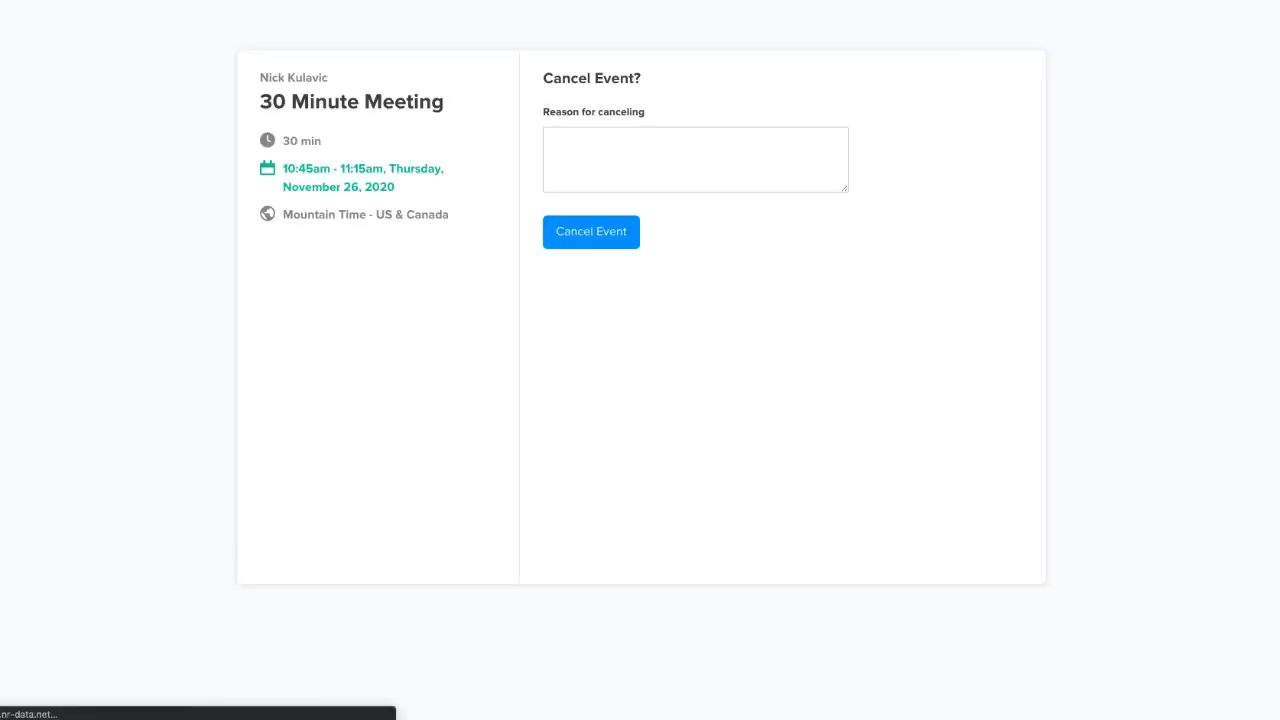
Cancel the 30 Minute Meeting with the reason "Cancel me please".
click(658, 160)
text(Cance)
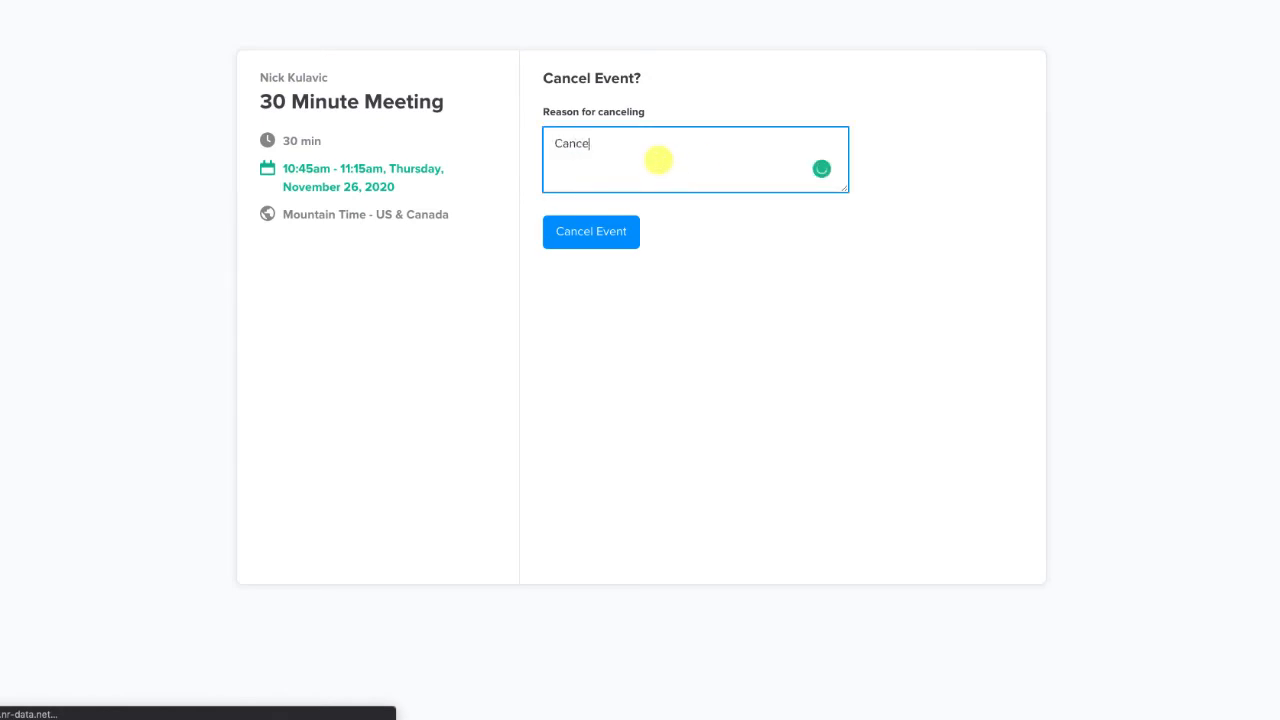
text(l me please)
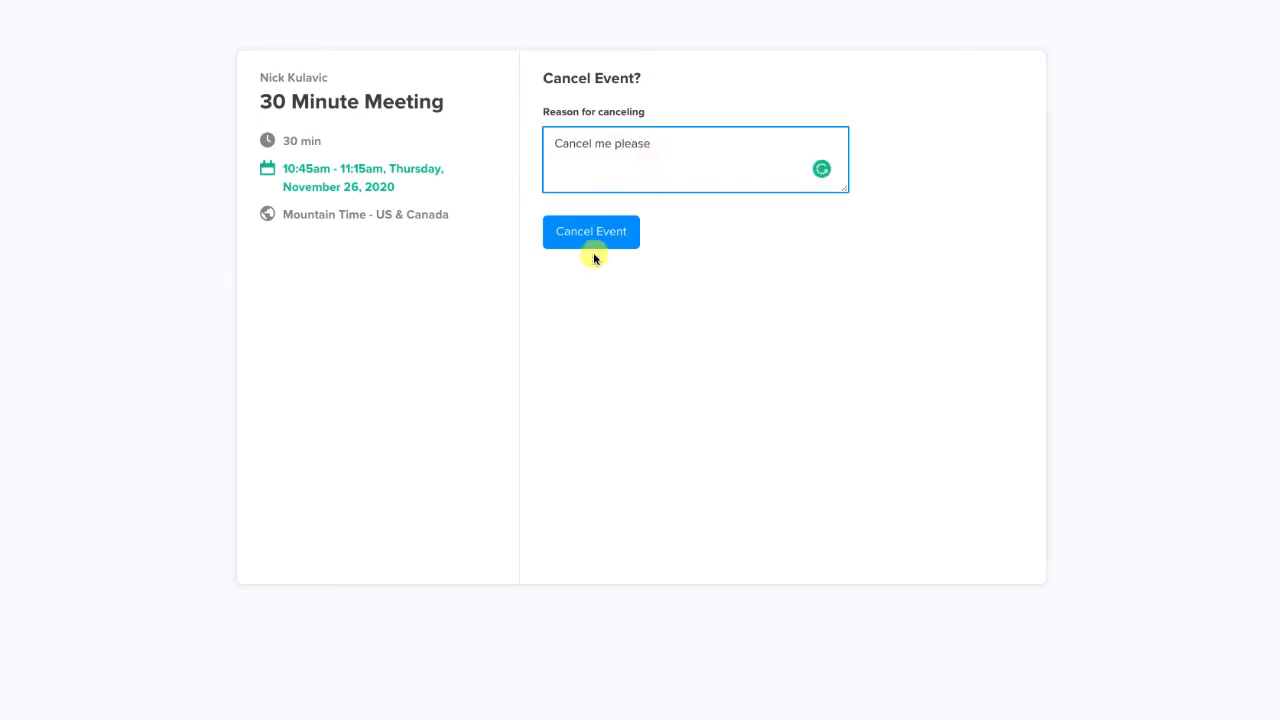
click(580, 228)
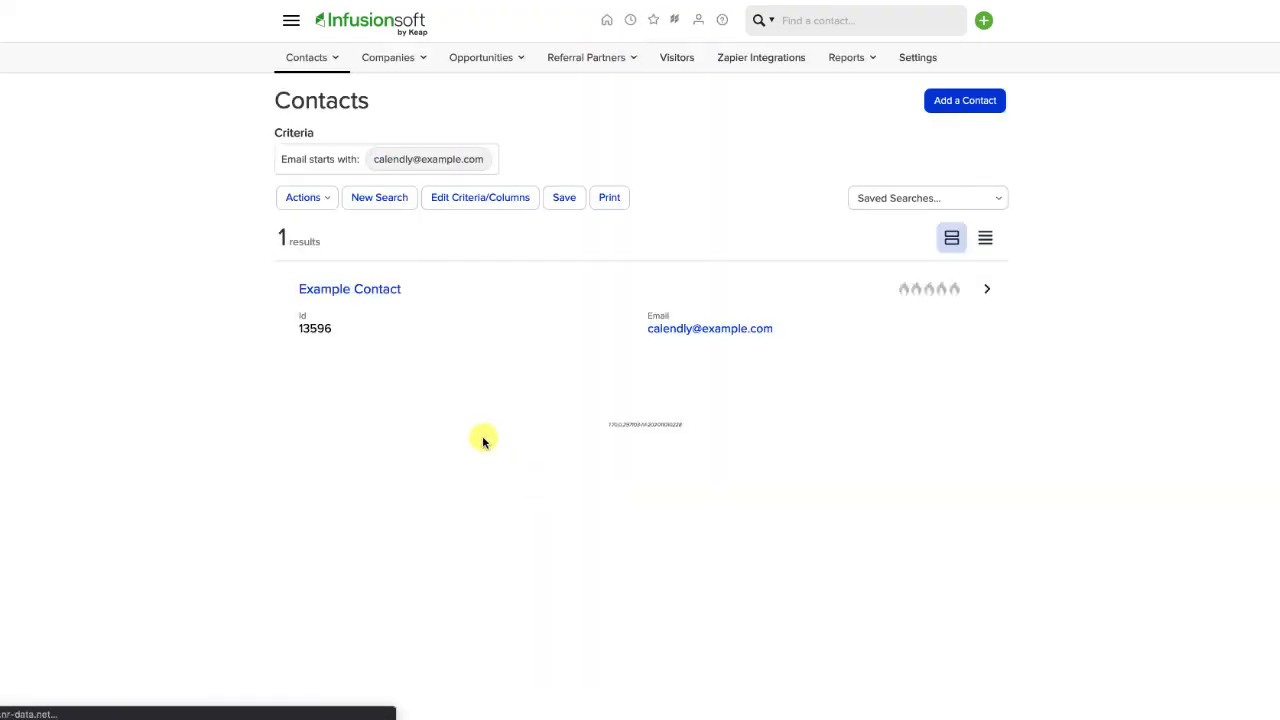
In Infusionsoft, check the example contact's appointments and campaign history for the cancellation.
mouse_move(374, 334)
click(451, 358)
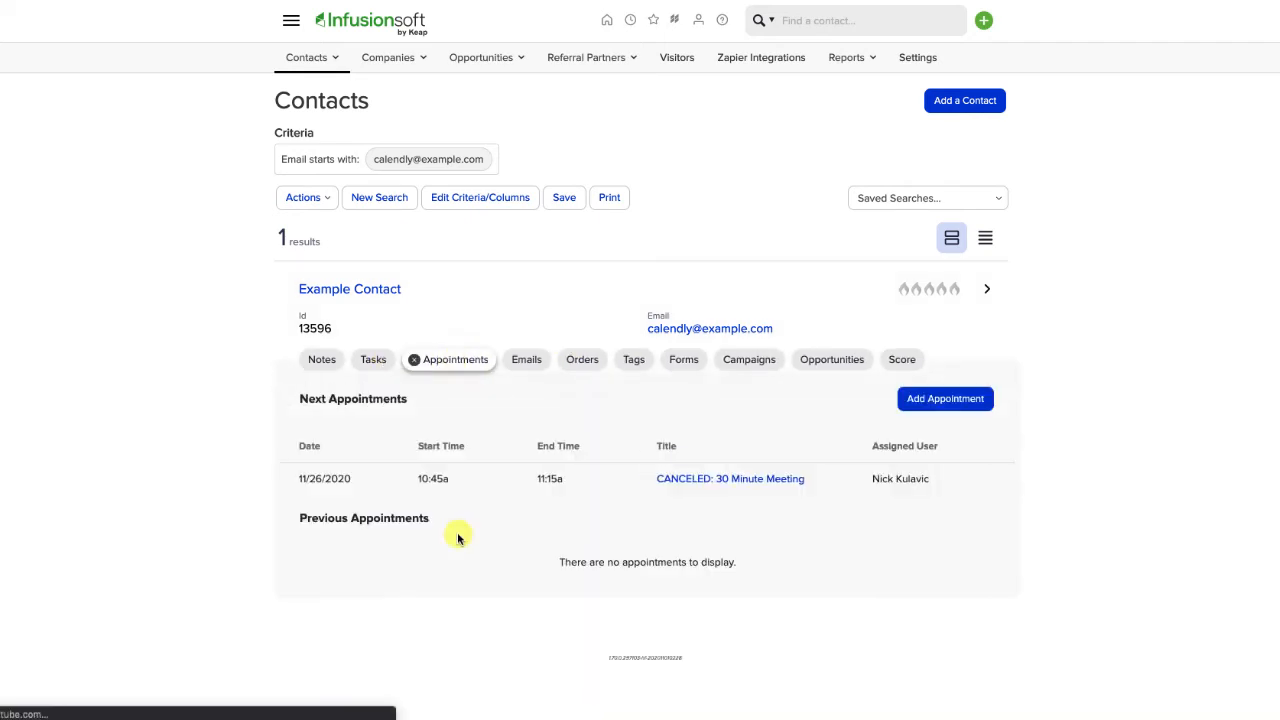
click(757, 362)
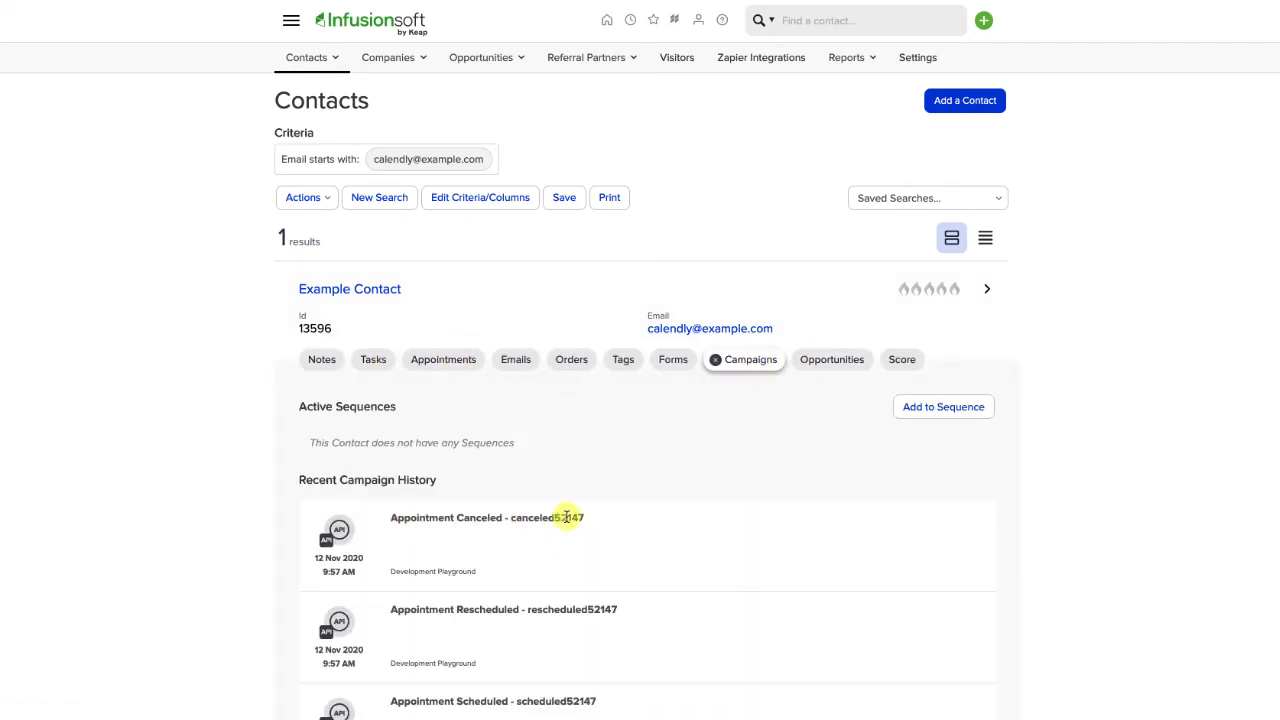
scroll(566, 530, down, 2)
scroll(548, 486, up, 2)
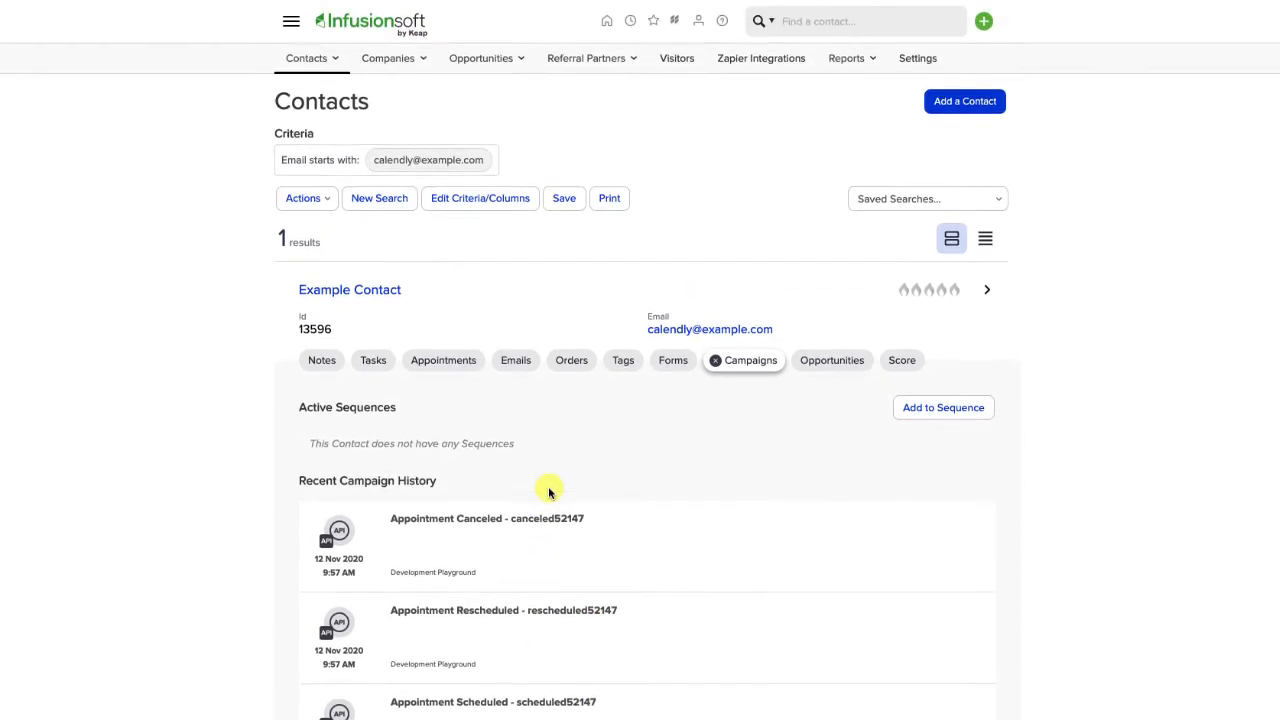
click(441, 362)
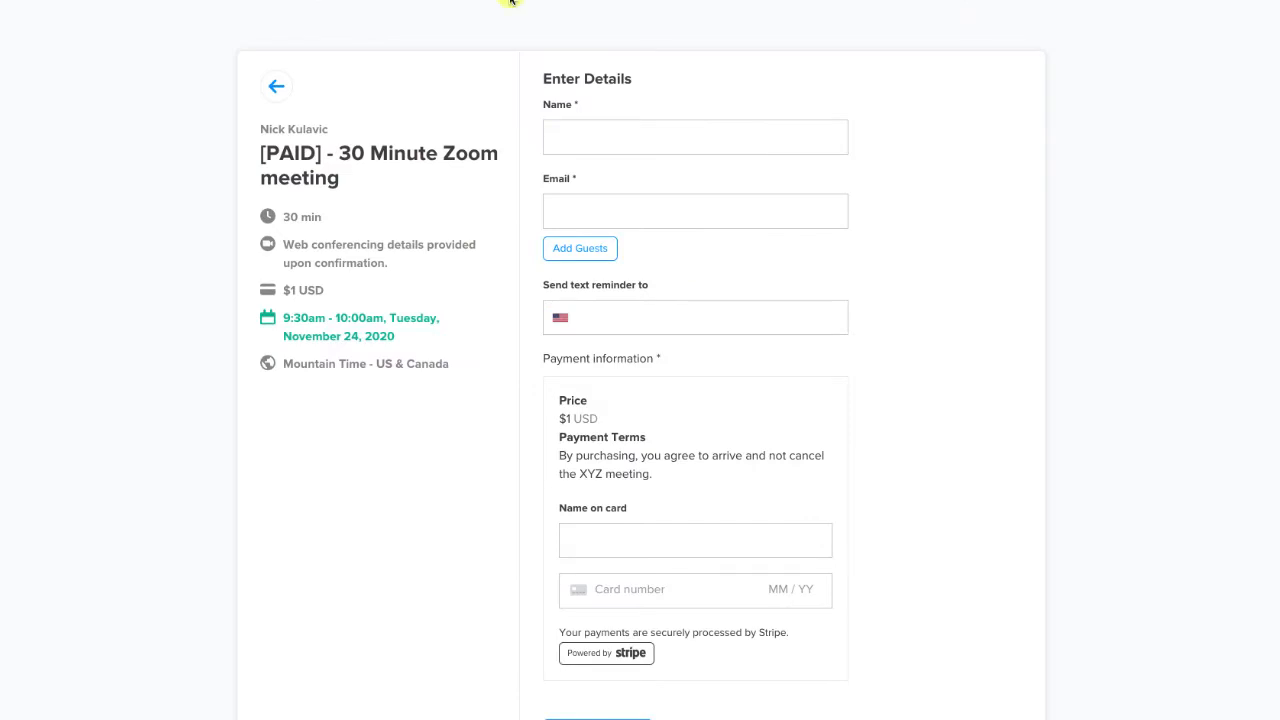
Enter the contact's name and e-mail in the Calendly booking form for the [PAID] - 30 Minute Zoom meeting.
click(598, 146)
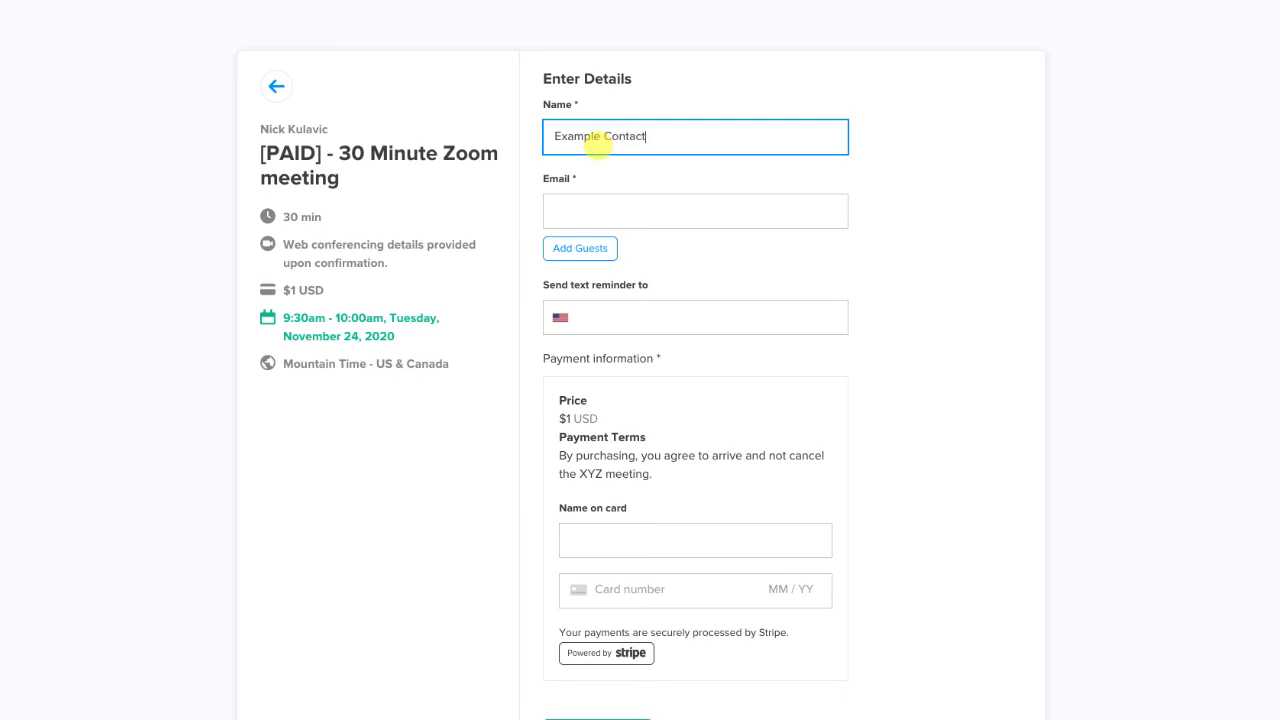
key(Tab)
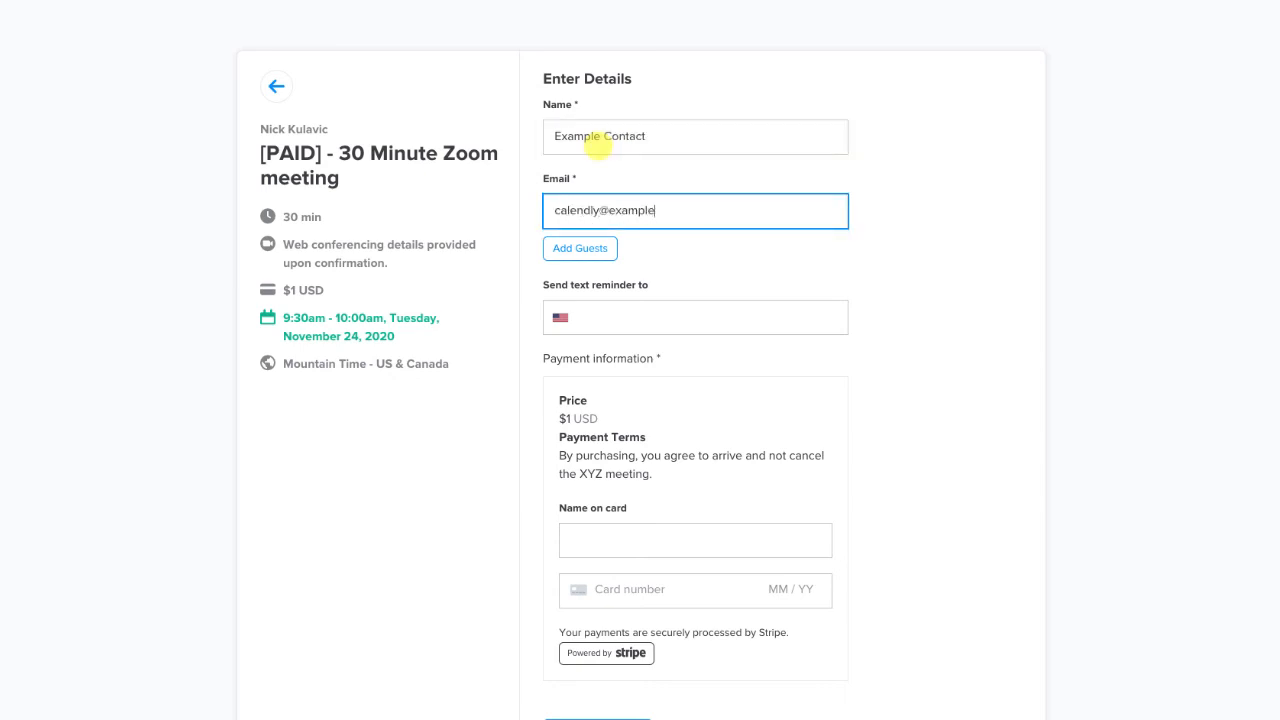
key(Tab)
key(Tab)
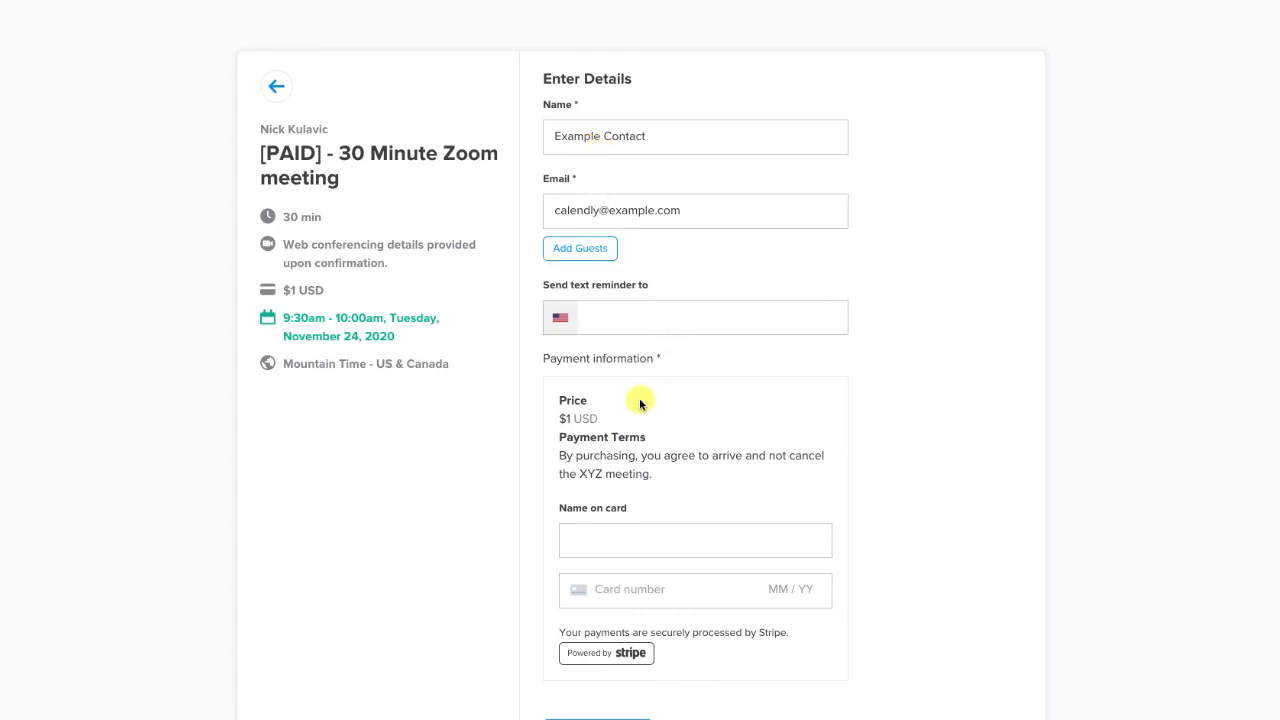
scroll(622, 473, down, 1)
scroll(605, 483, up, 1)
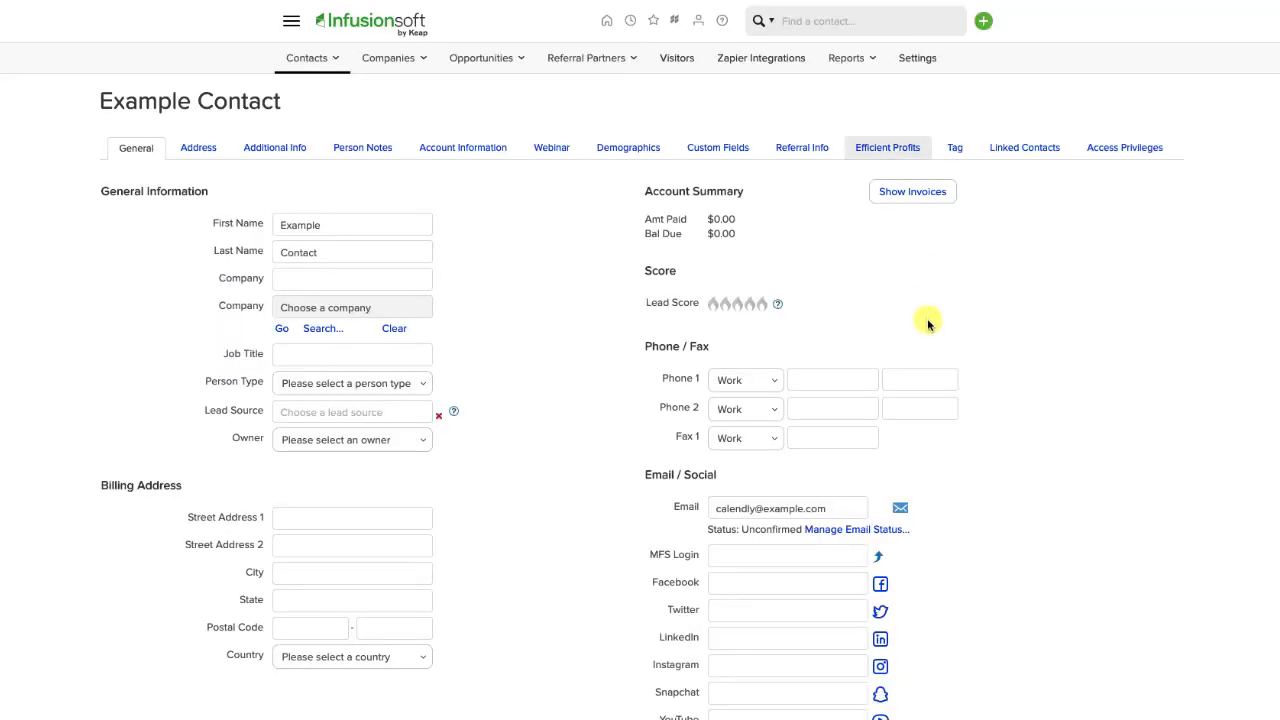
In Infusionsoft, open the example contact's recent order for the [PAID] - 30 Minute Zoom meeting and examine its notes, items, payments and payment plan.
scroll(380, 380, down, 6)
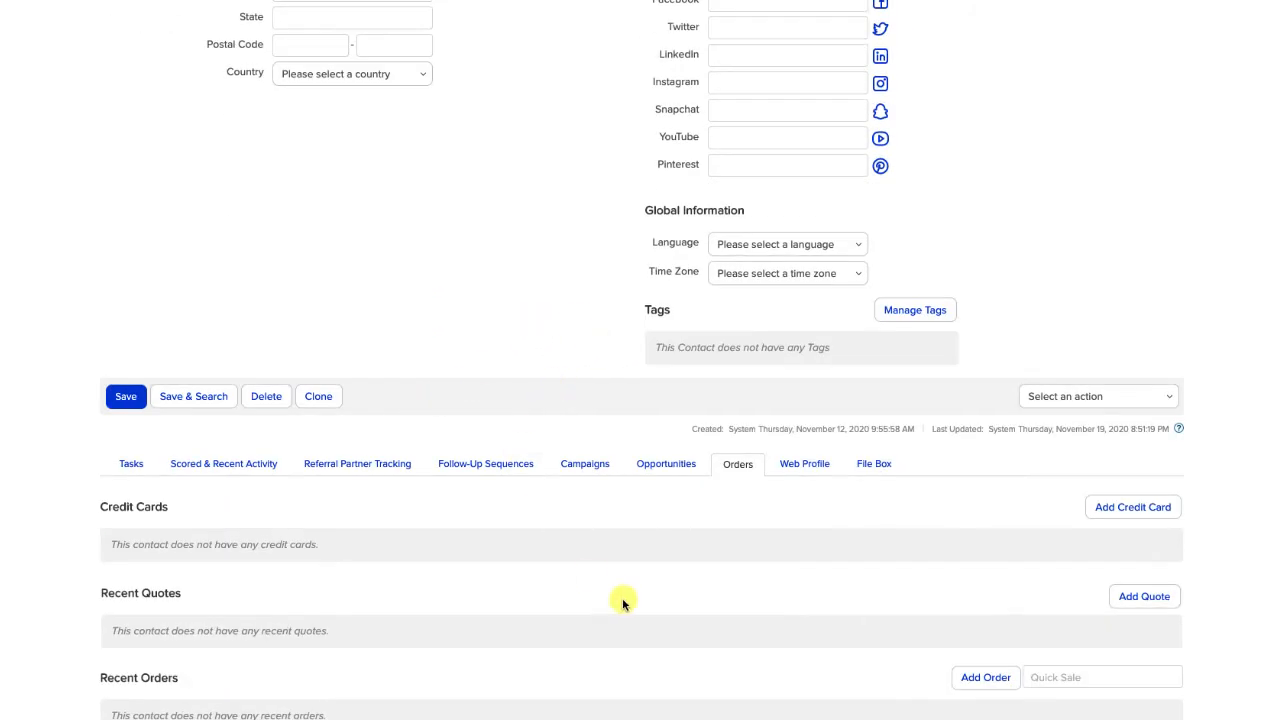
scroll(620, 600, down, 1)
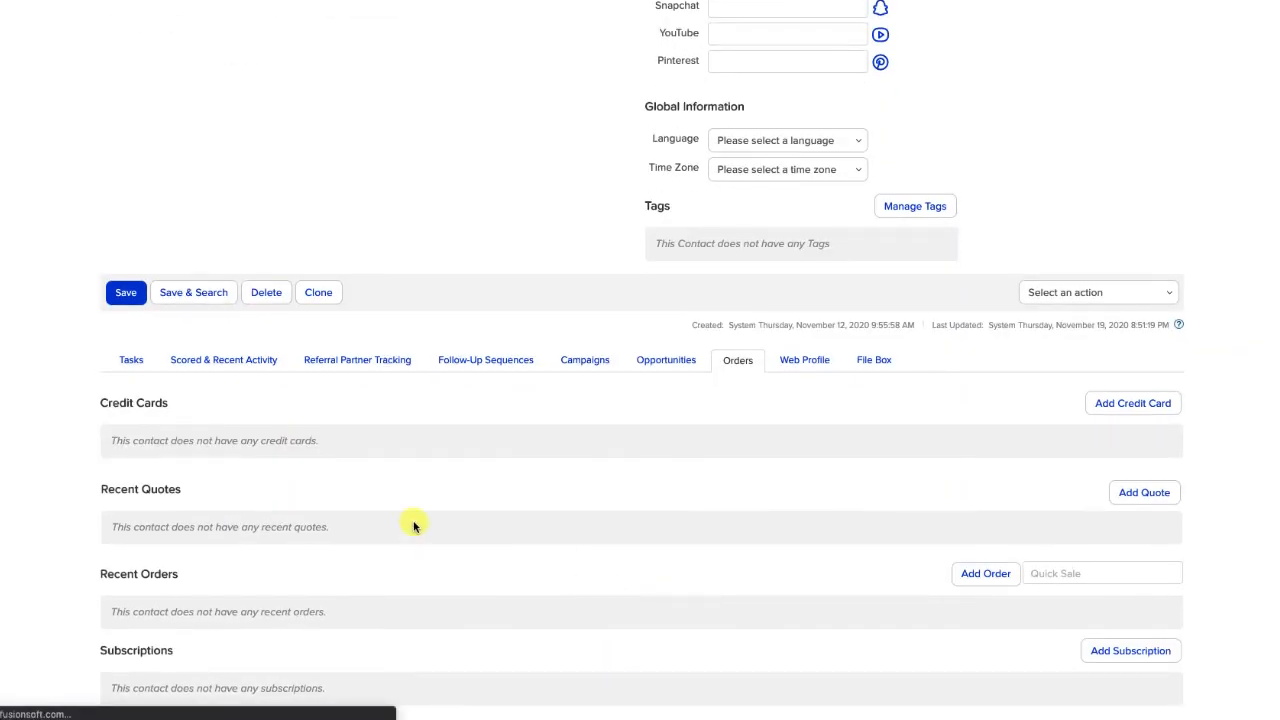
scroll(518, 490, down, 3)
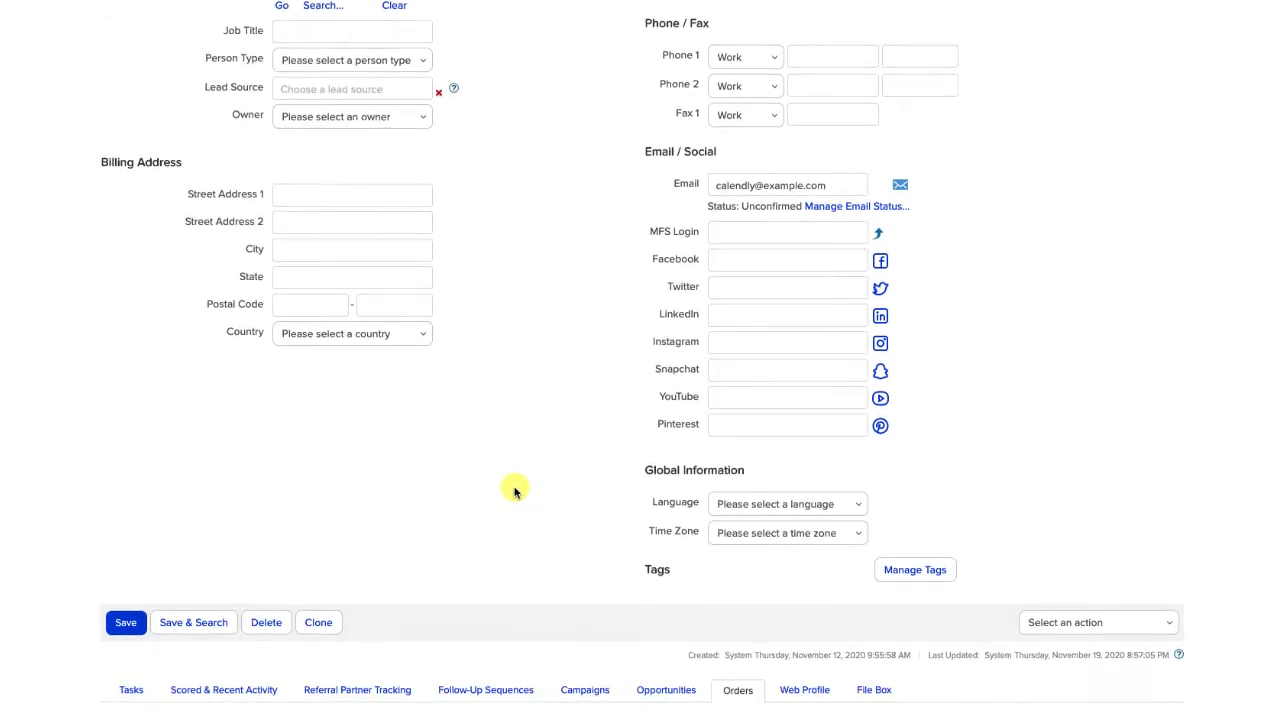
scroll(514, 490, down, 5)
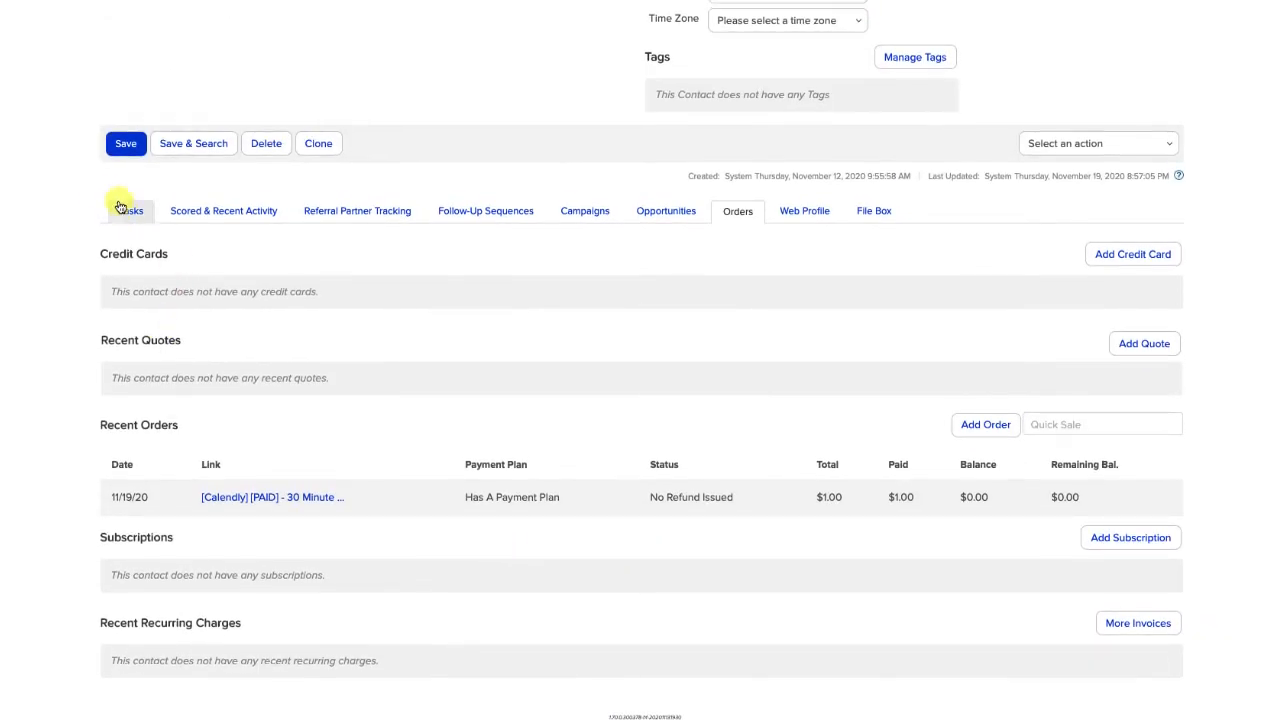
click(253, 500)
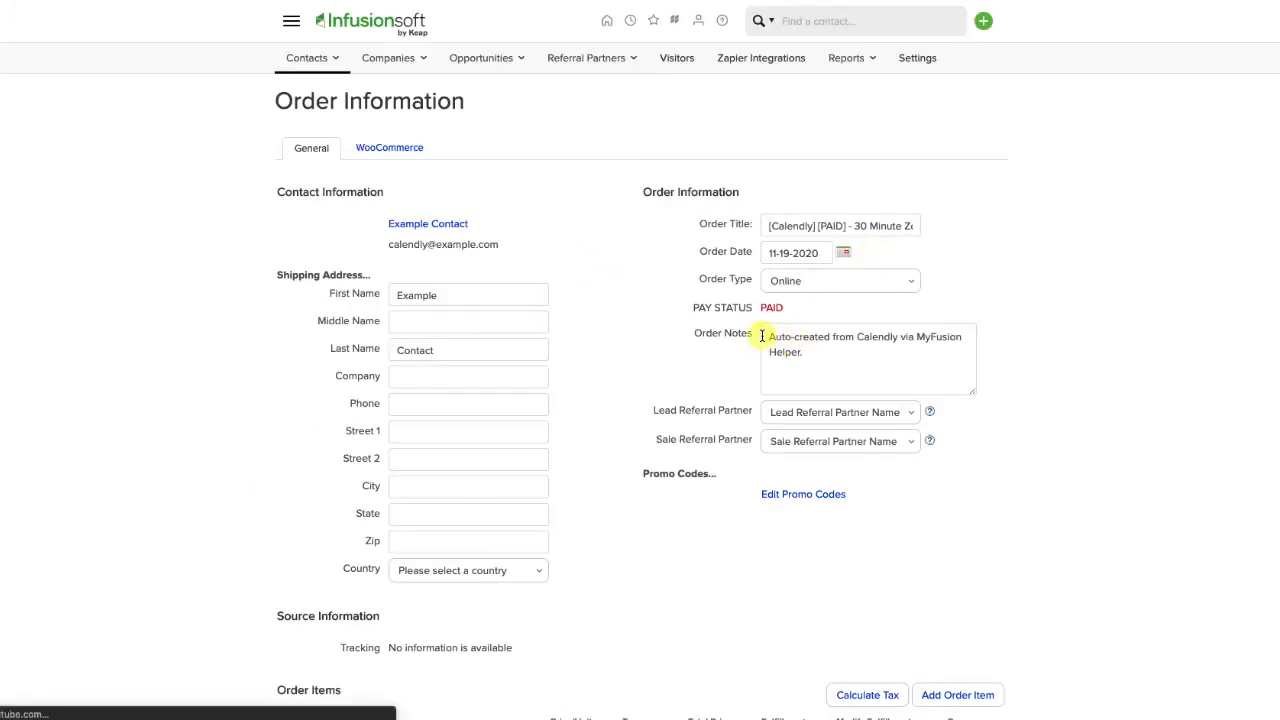
scroll(626, 383, down, 5)
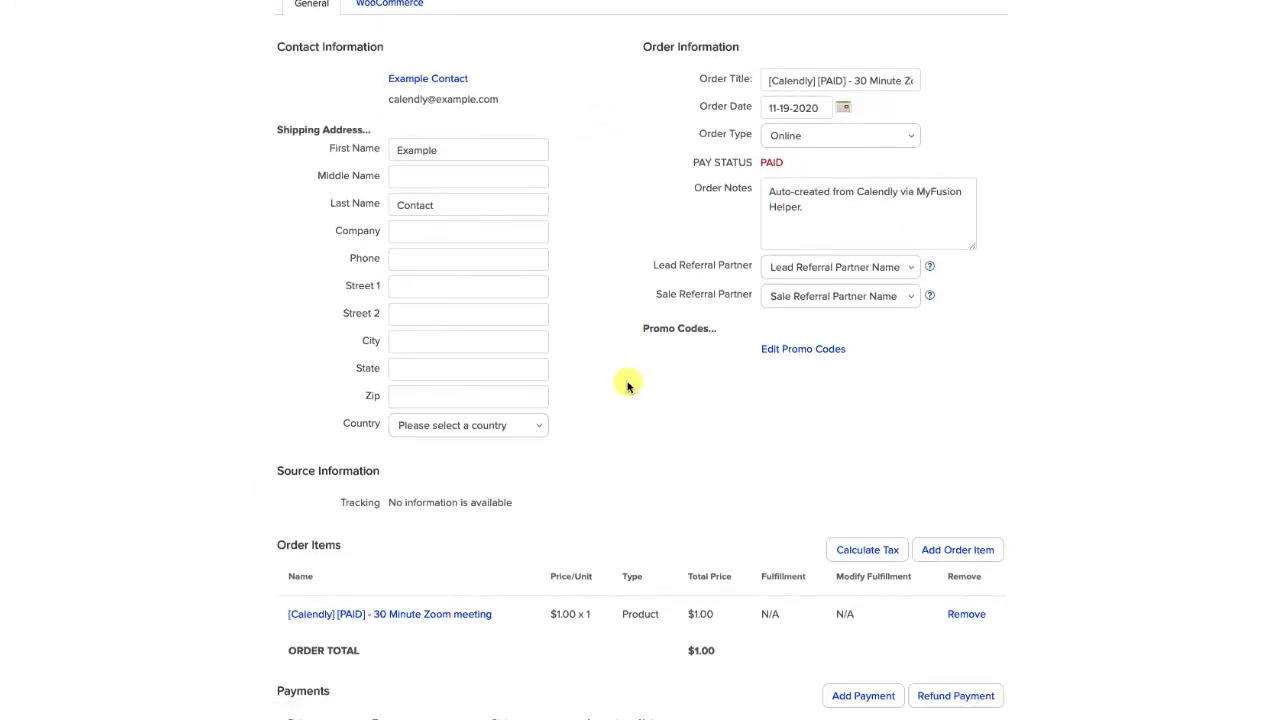
scroll(431, 614, down, 6)
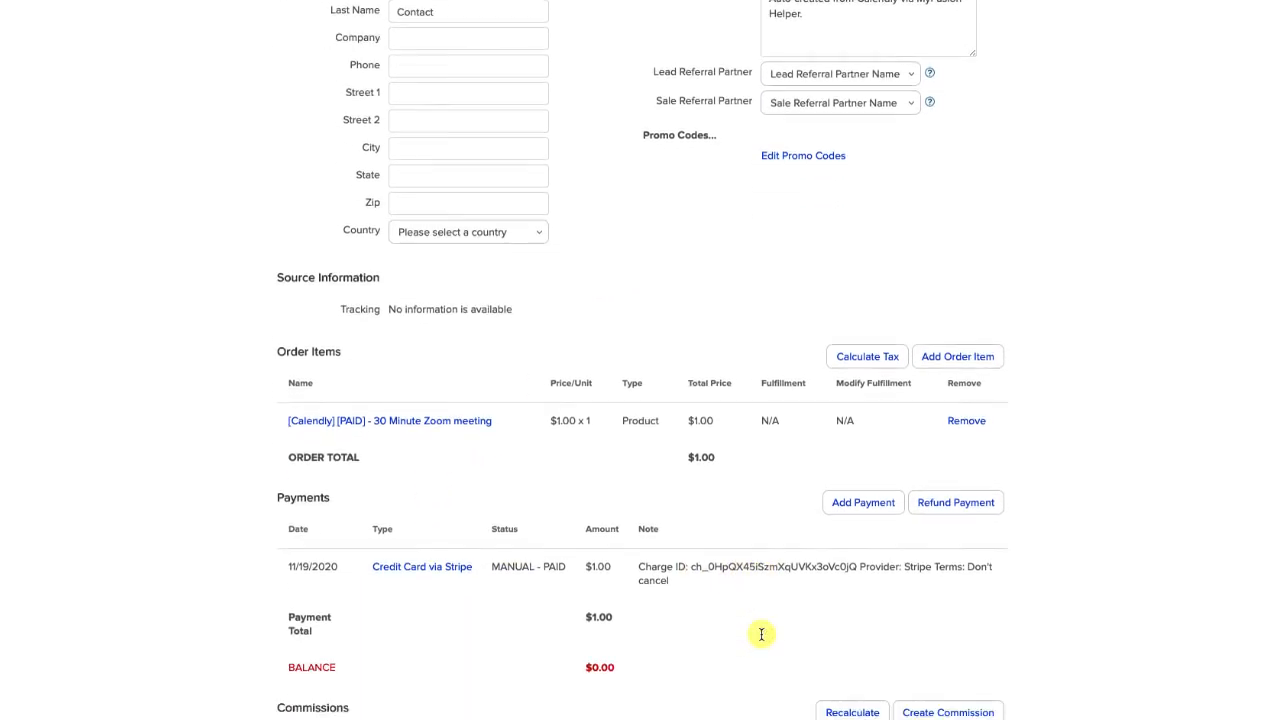
scroll(458, 601, down, 4)
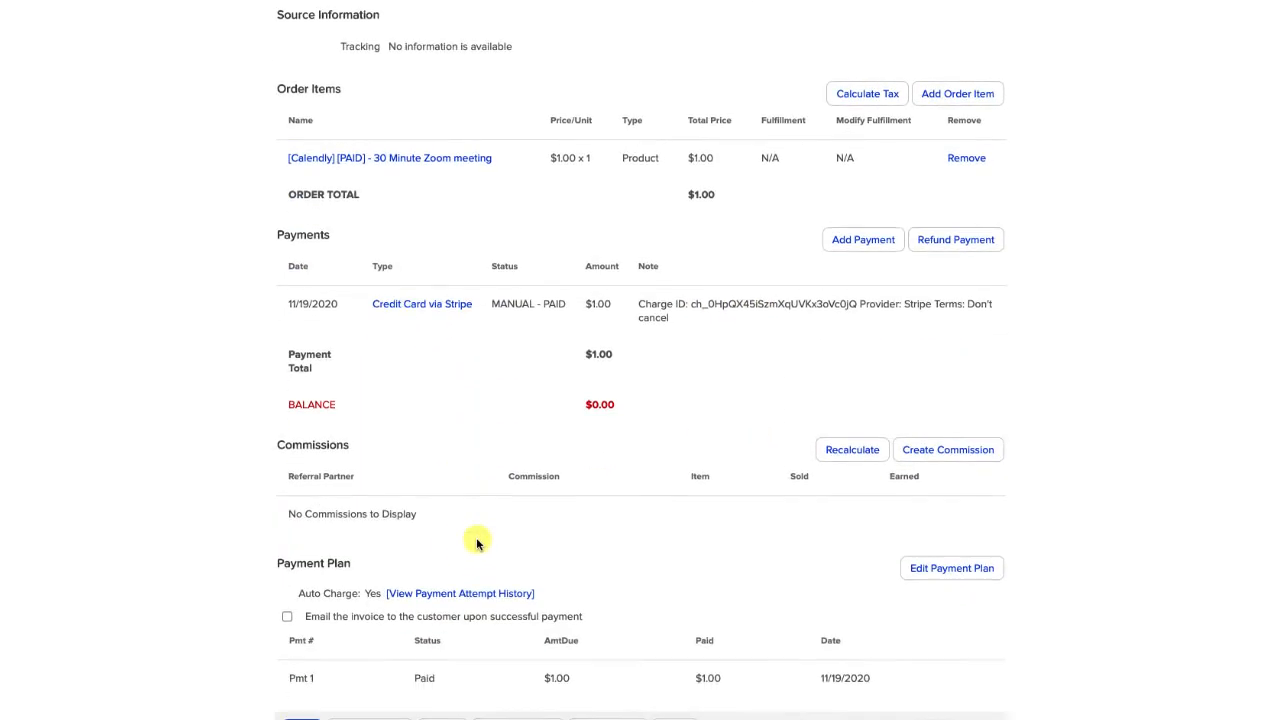
scroll(390, 590, up, 15)
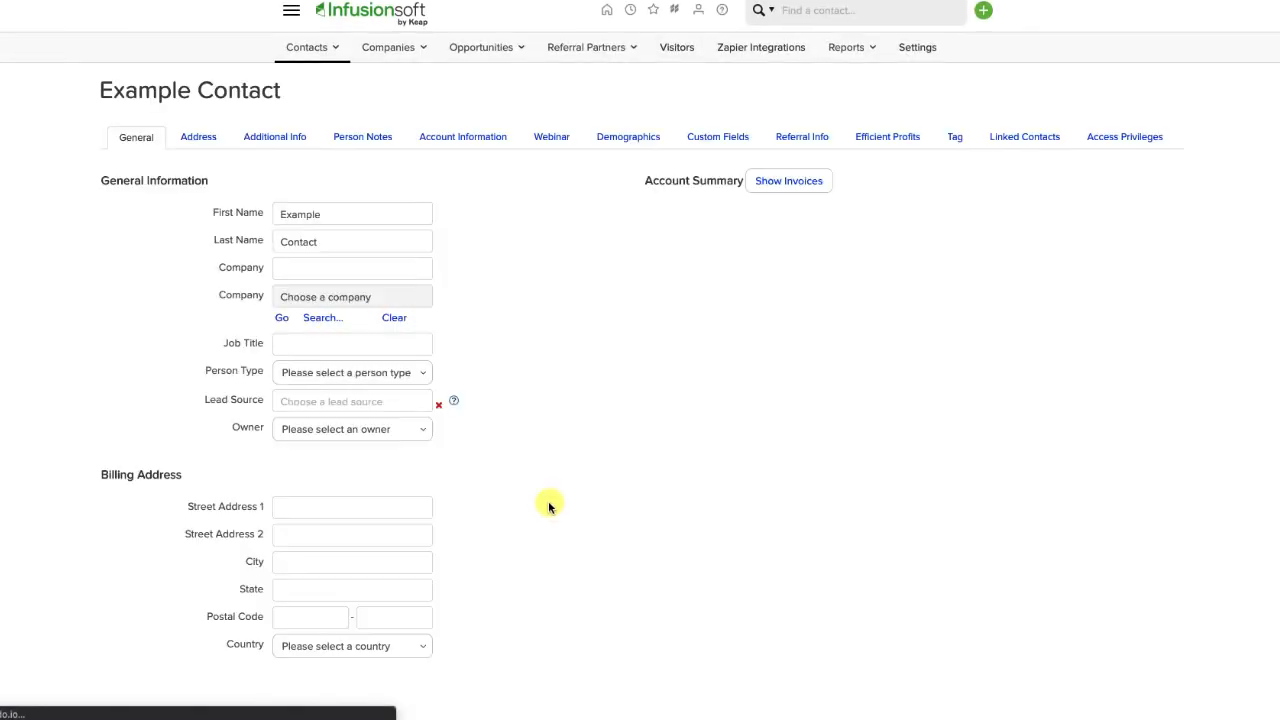
Check the example contact's recent campaign history for the API goal triggered by the paid booking.
scroll(551, 503, down, 5)
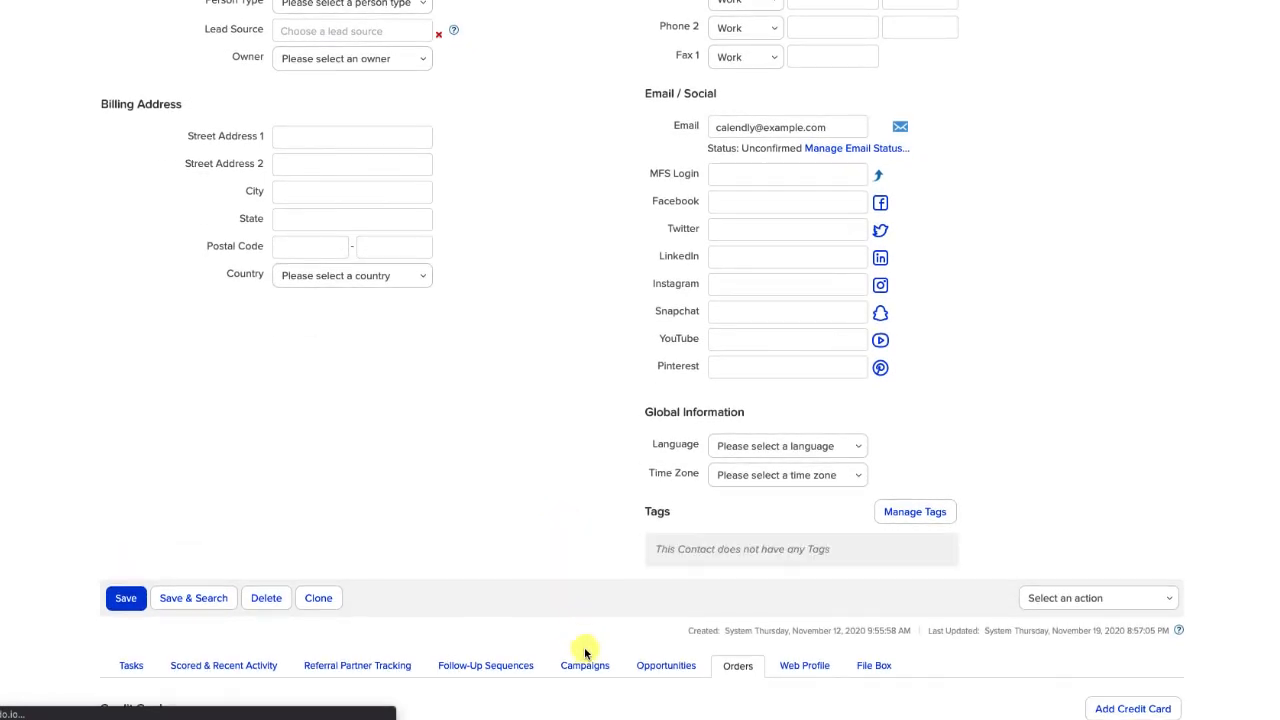
click(587, 665)
scroll(503, 528, up, 4)
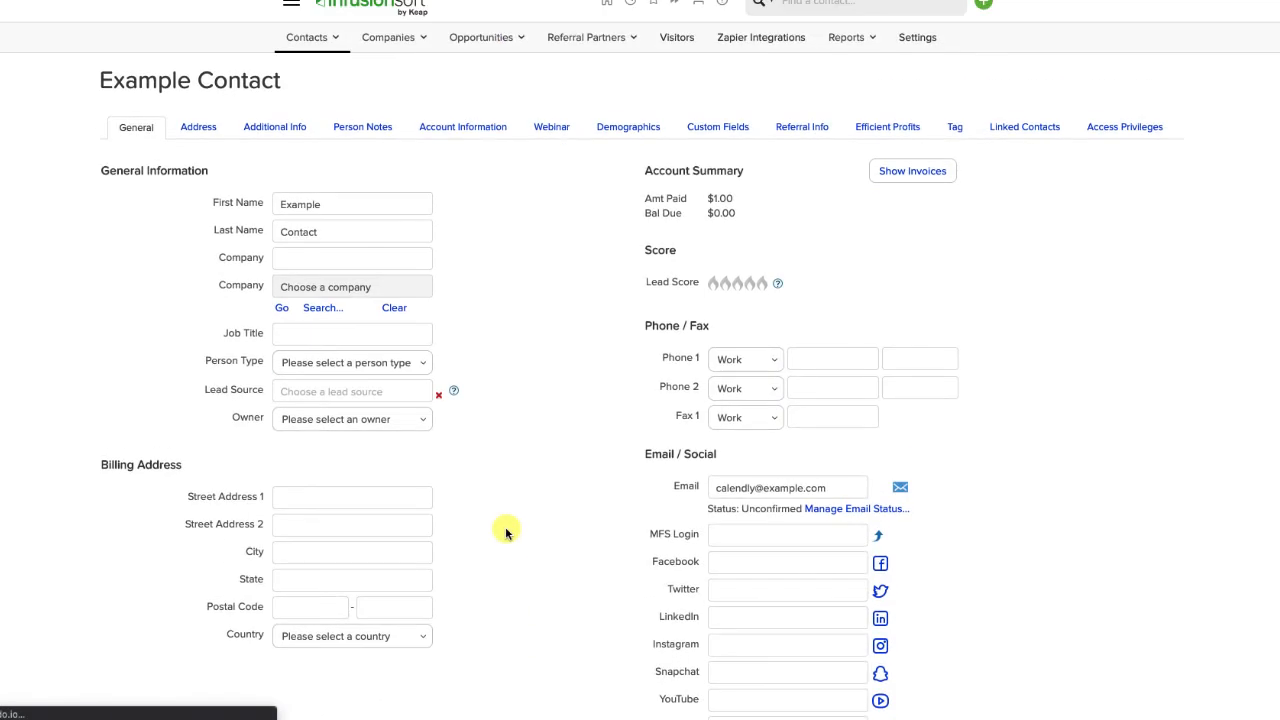
scroll(509, 528, down, 8)
scroll(513, 533, down, 2)
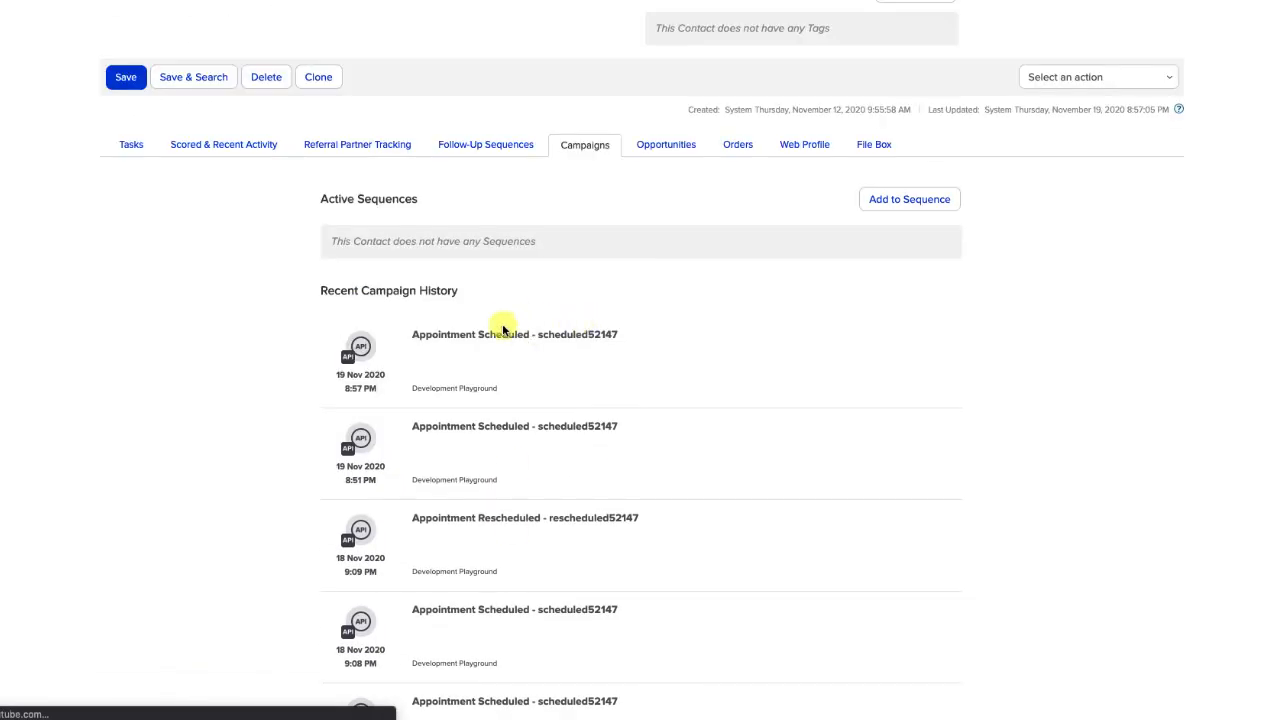
scroll(500, 329, up, 2)
Open the contact's [PAID] - 30 Minute Zoom meeting appointment and highlight the amount paid line in its creation notes.
click(131, 325)
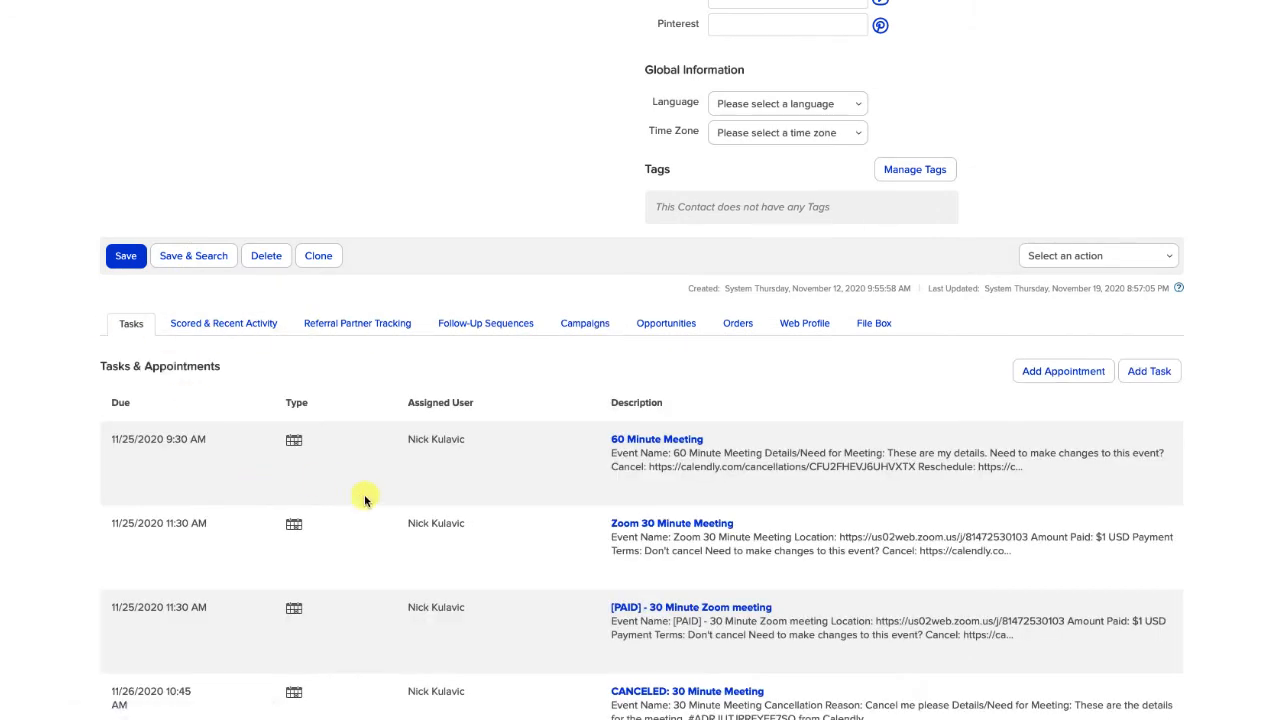
scroll(443, 505, down, 2)
click(695, 438)
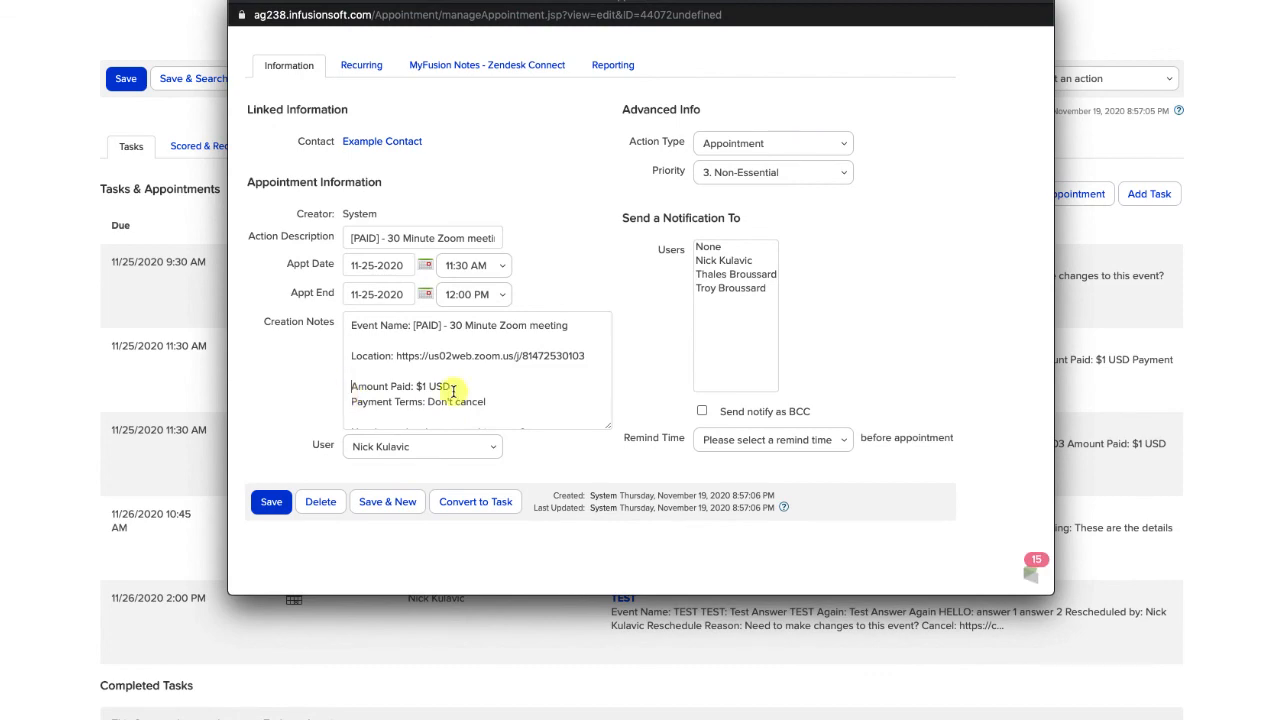
triple_click(450, 390)
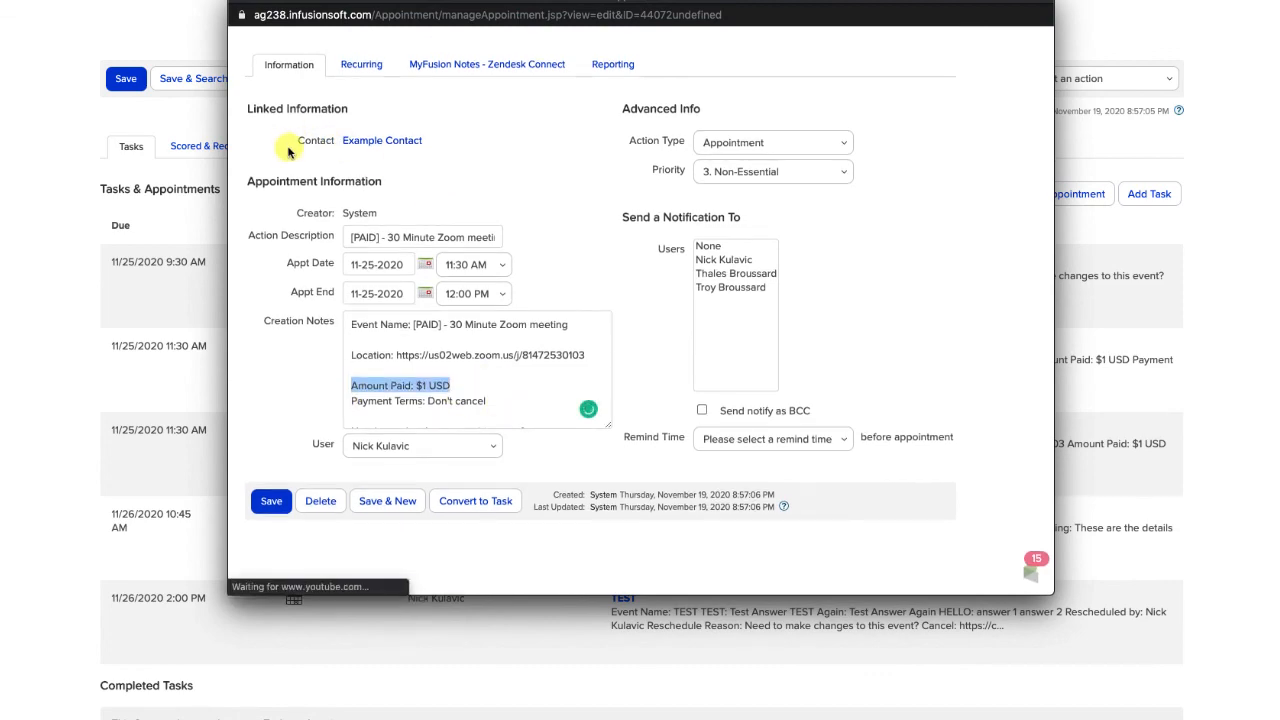